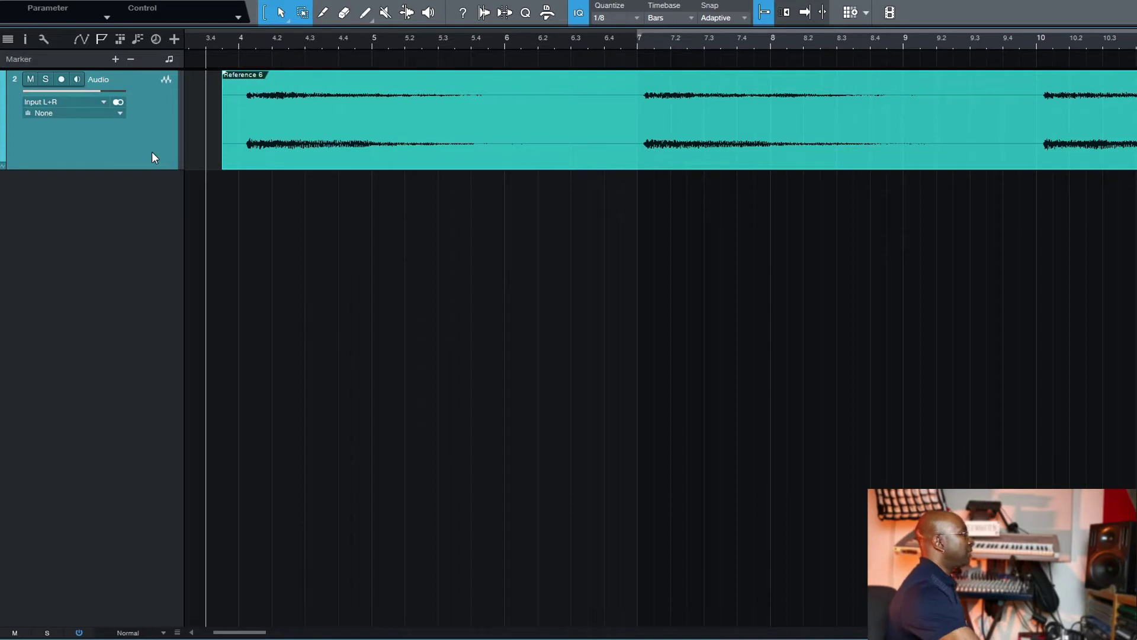
Step: Place the playhead at the start of the Reference 6 clip and increase the audio track's height
{"action": "left_click", "coordinate": [223, 184]}
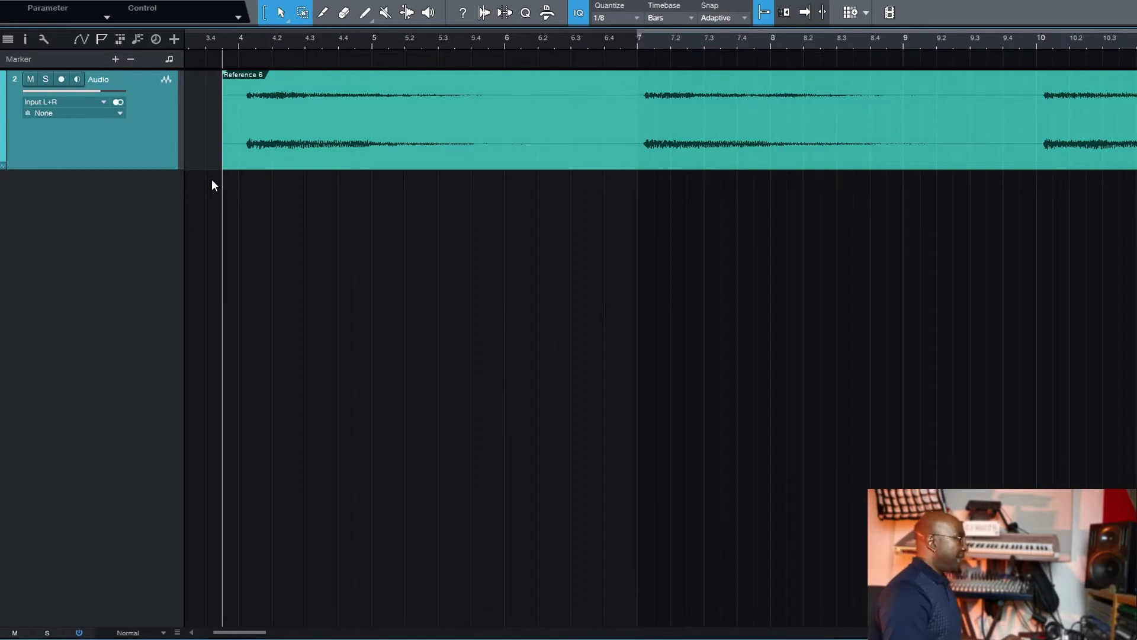
{"action": "key", "text": "w"}
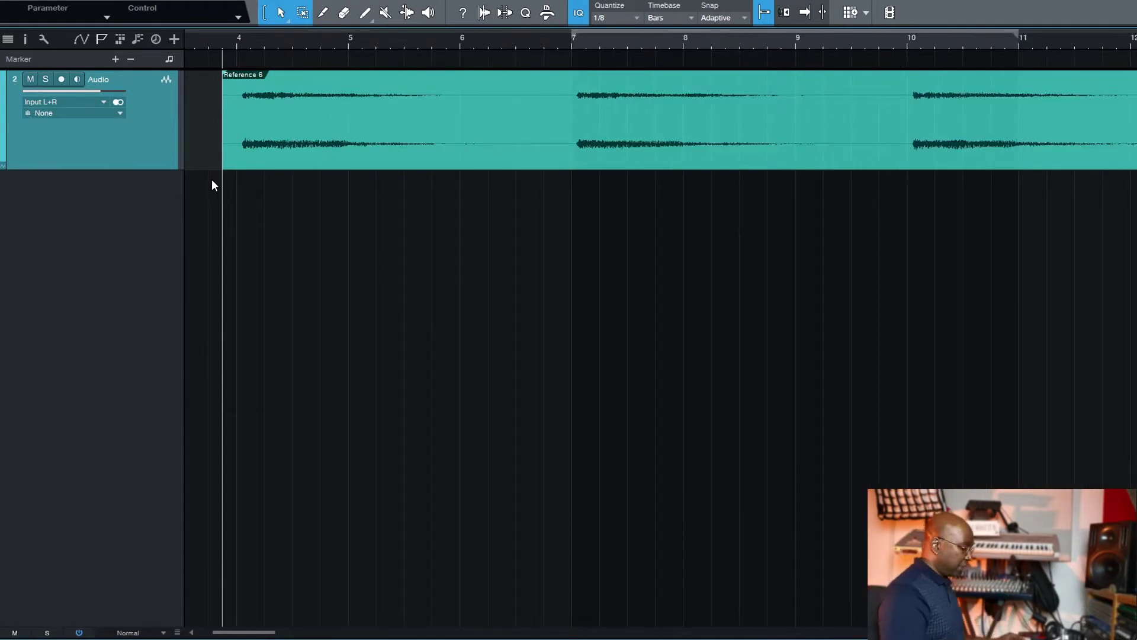
{"action": "key", "text": "w"}
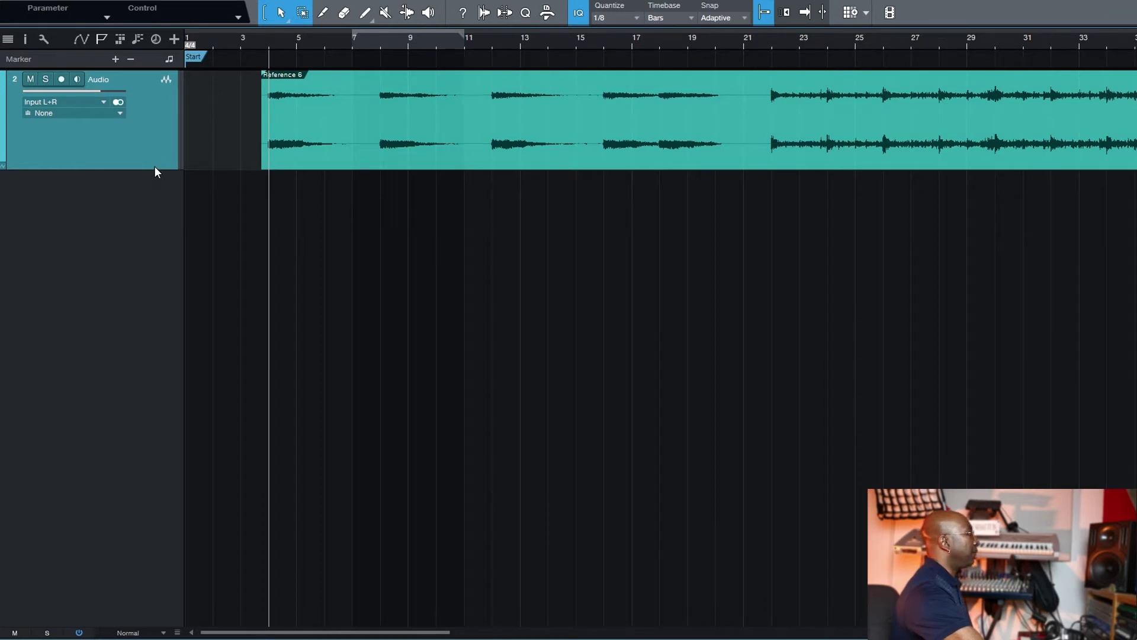
{"action": "left_click_drag", "start_coordinate": [154, 170], "coordinate": [168, 218]}
{"action": "key", "text": "w"}
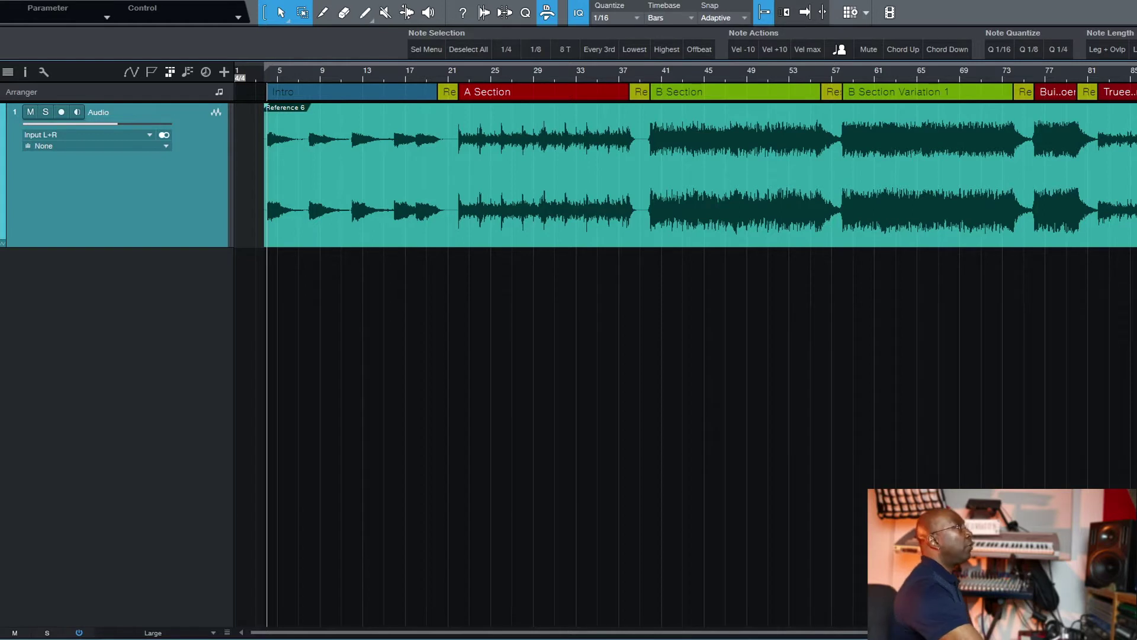
Step: Go through the arranger sections in order, from Intro through the rests to True ending - gentle
{"action": "left_click", "coordinate": [282, 94]}
{"action": "left_click", "coordinate": [449, 92]}
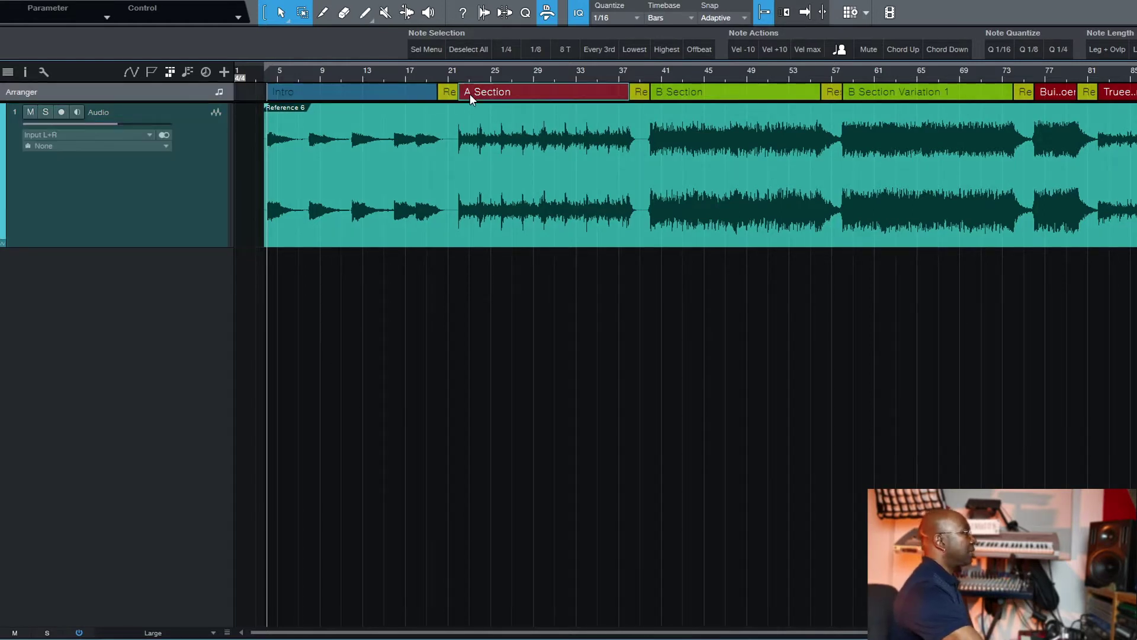
{"action": "left_click", "coordinate": [642, 94]}
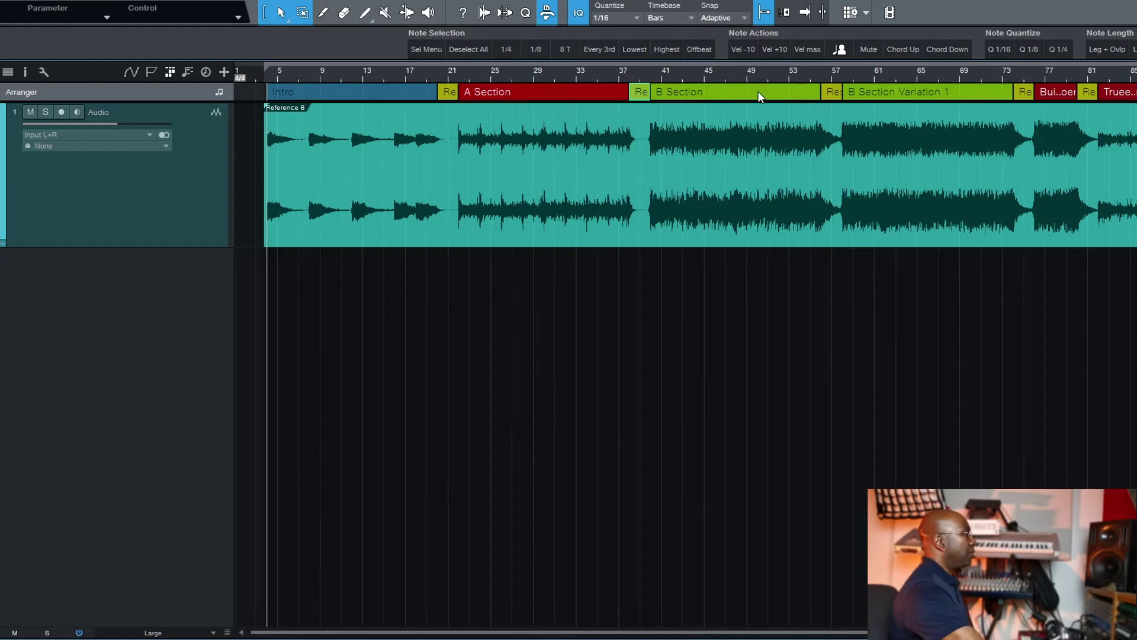
{"action": "left_click", "coordinate": [833, 94]}
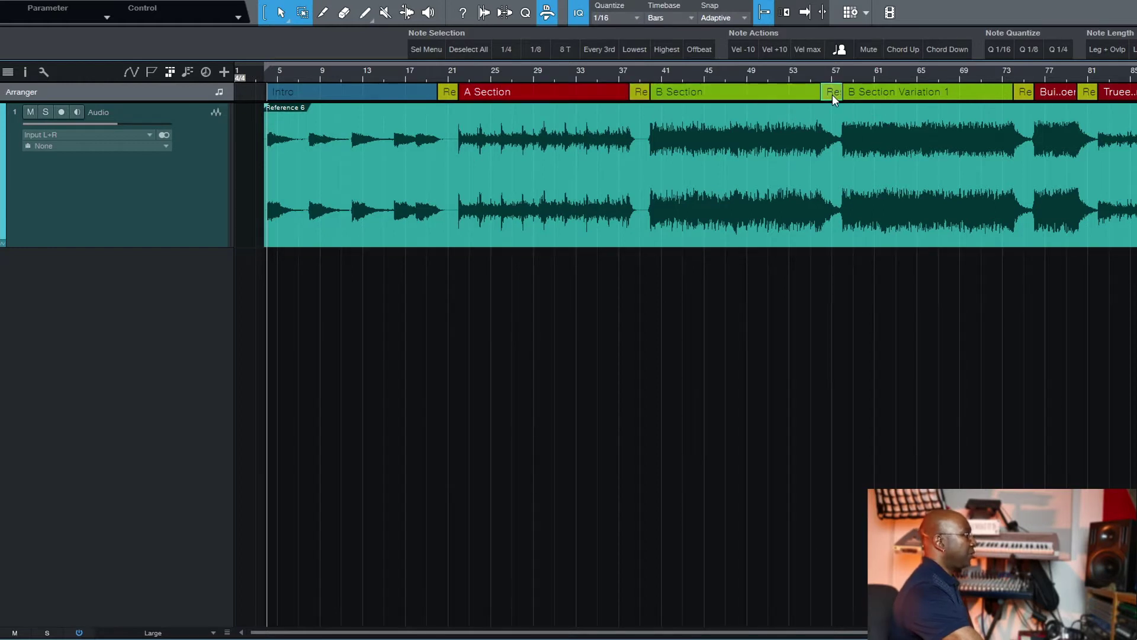
{"action": "left_click", "coordinate": [908, 94]}
{"action": "left_click", "coordinate": [1025, 93]}
{"action": "left_click", "coordinate": [1068, 94]}
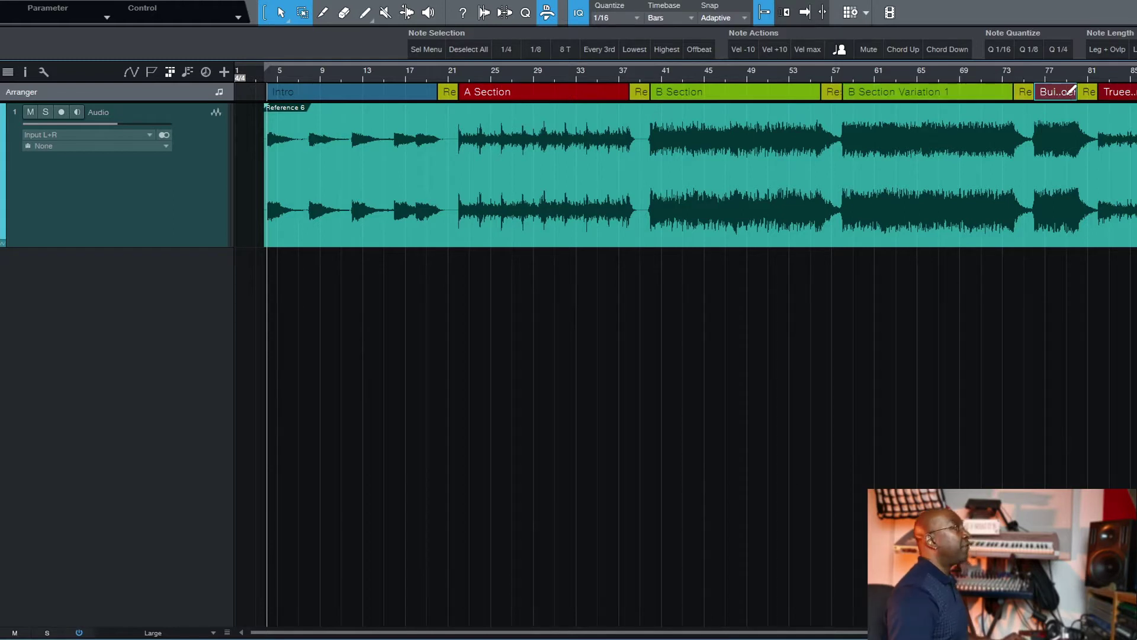
{"action": "key", "text": "e"}
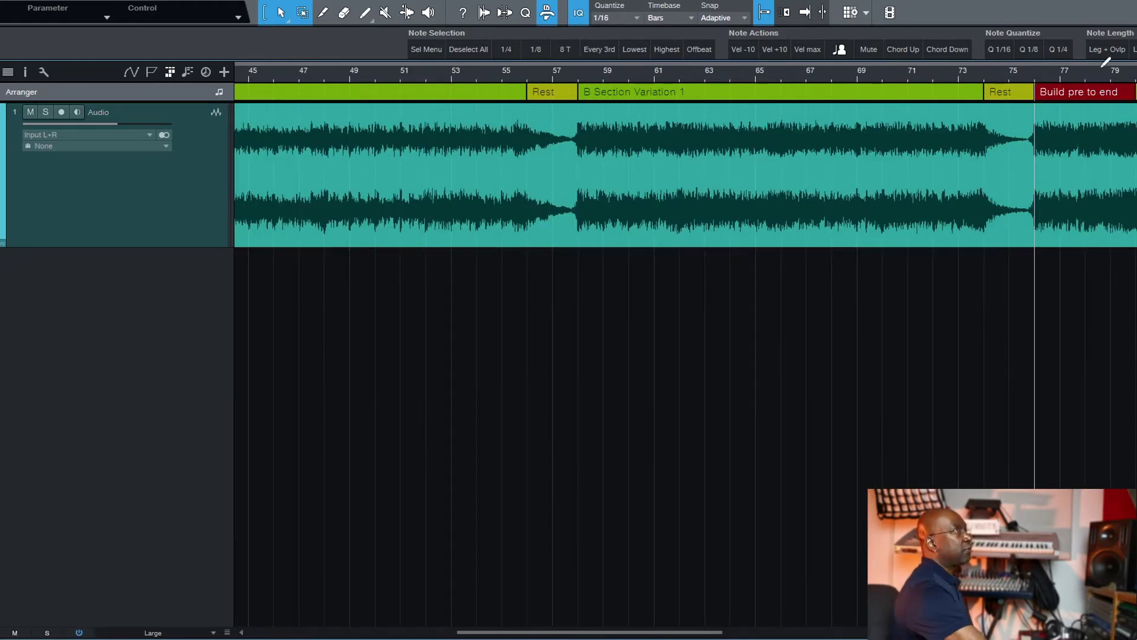
{"action": "left_click_drag", "start_coordinate": [610, 631], "coordinate": [641, 631]}
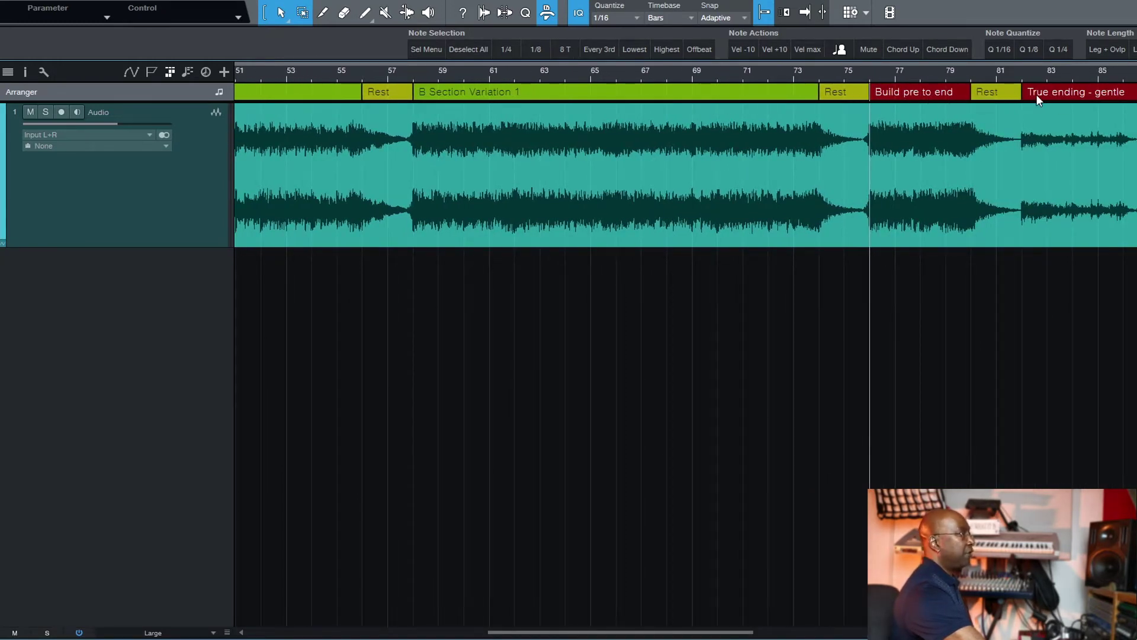
{"action": "left_click_drag", "start_coordinate": [666, 632], "coordinate": [553, 631]}
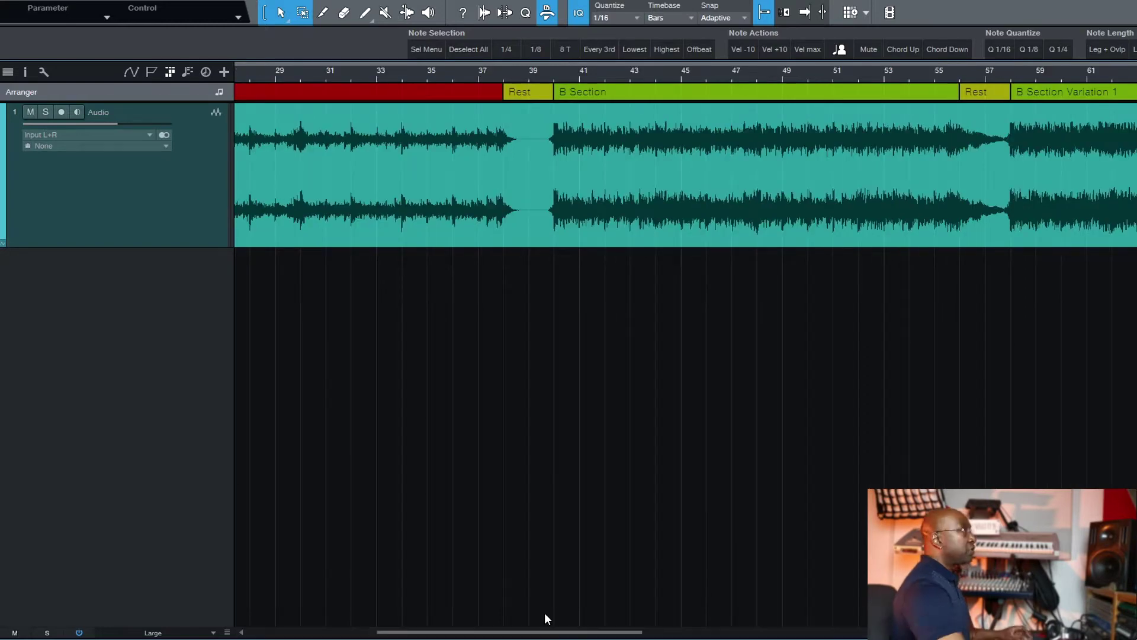
Step: Examine the song structure by locating the playhead at the starts of A Section, B Section and B Section Variation 1
{"action": "key", "text": "w"}
{"action": "key", "text": "w"}
{"action": "key", "text": "Home"}
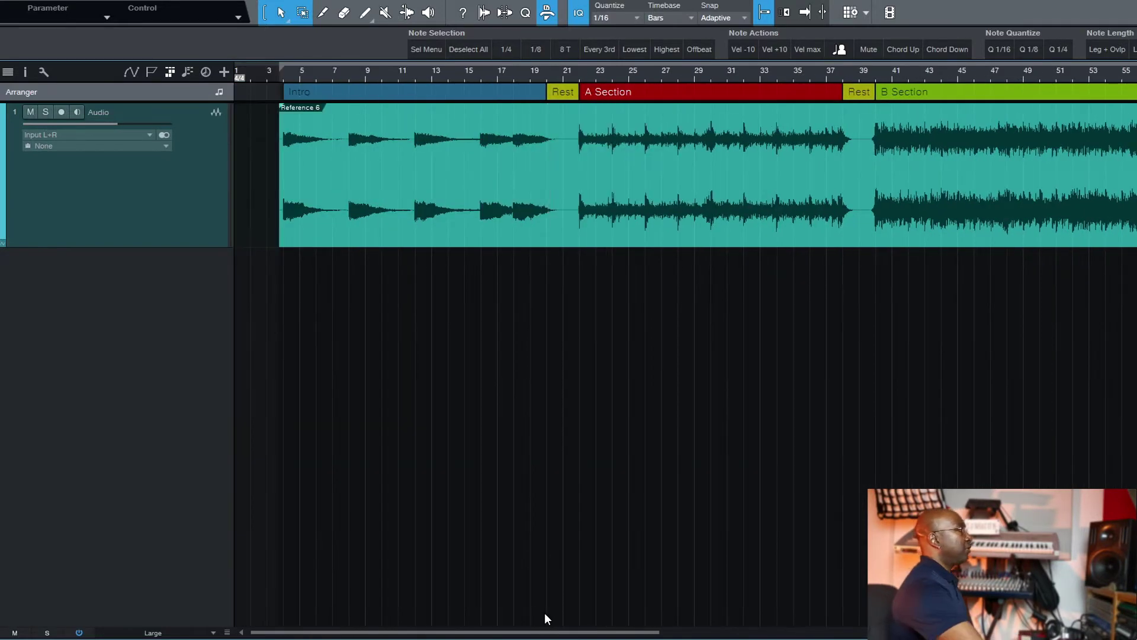
{"action": "left_click", "coordinate": [579, 278]}
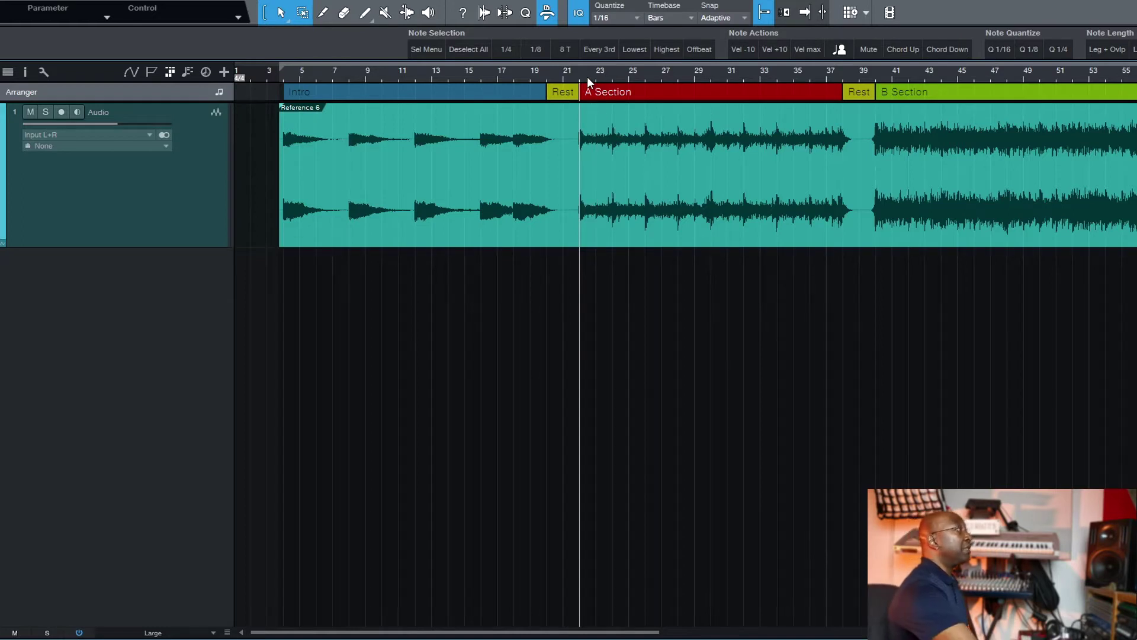
{"action": "left_click_drag", "start_coordinate": [559, 632], "coordinate": [601, 631]}
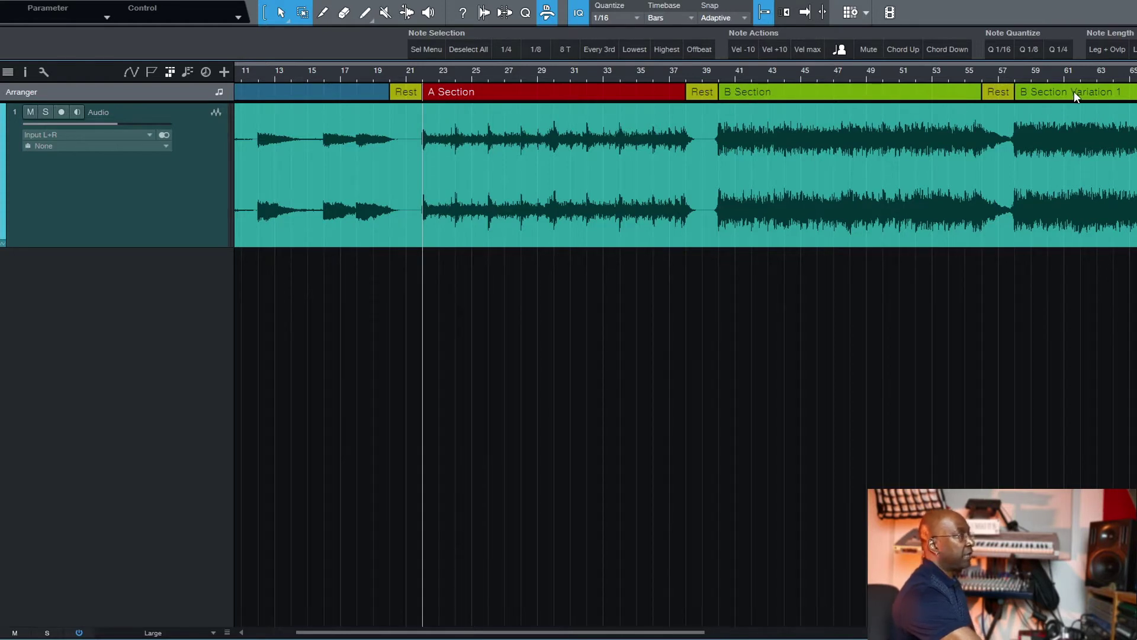
{"action": "left_click", "coordinate": [717, 268]}
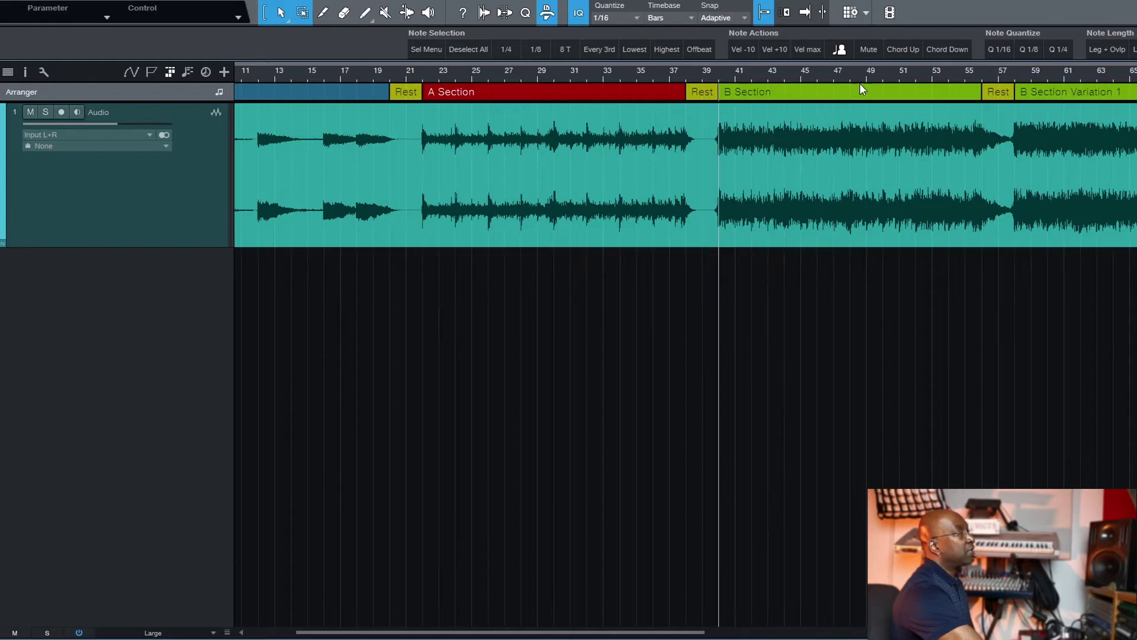
{"action": "left_click", "coordinate": [1014, 73]}
{"action": "left_click", "coordinate": [719, 70]}
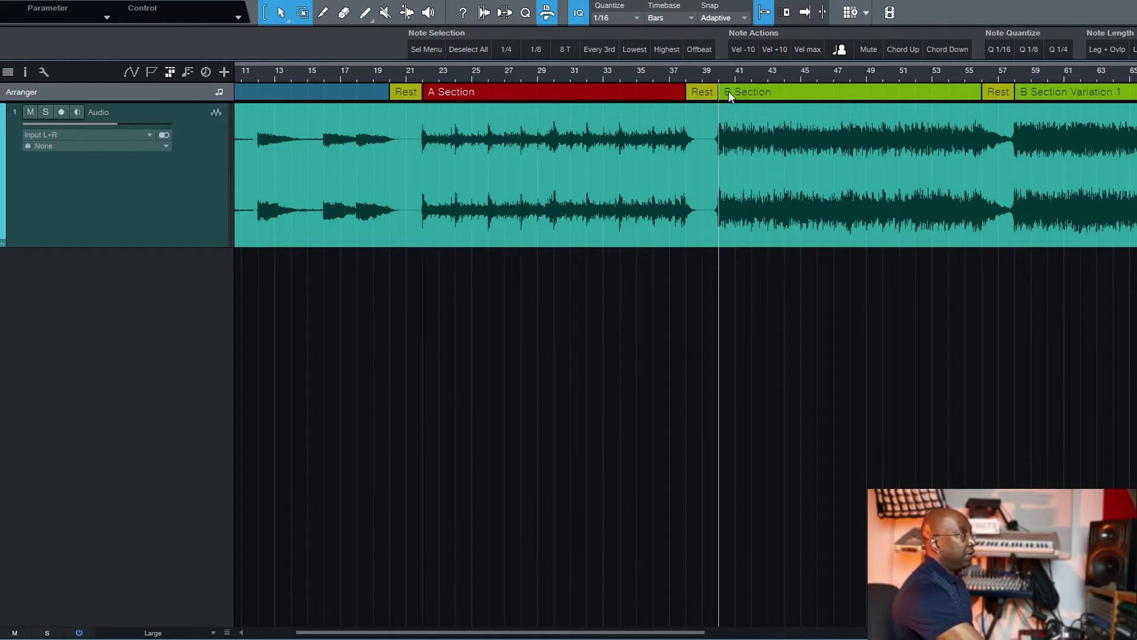
{"action": "left_click_drag", "start_coordinate": [644, 632], "coordinate": [665, 632]}
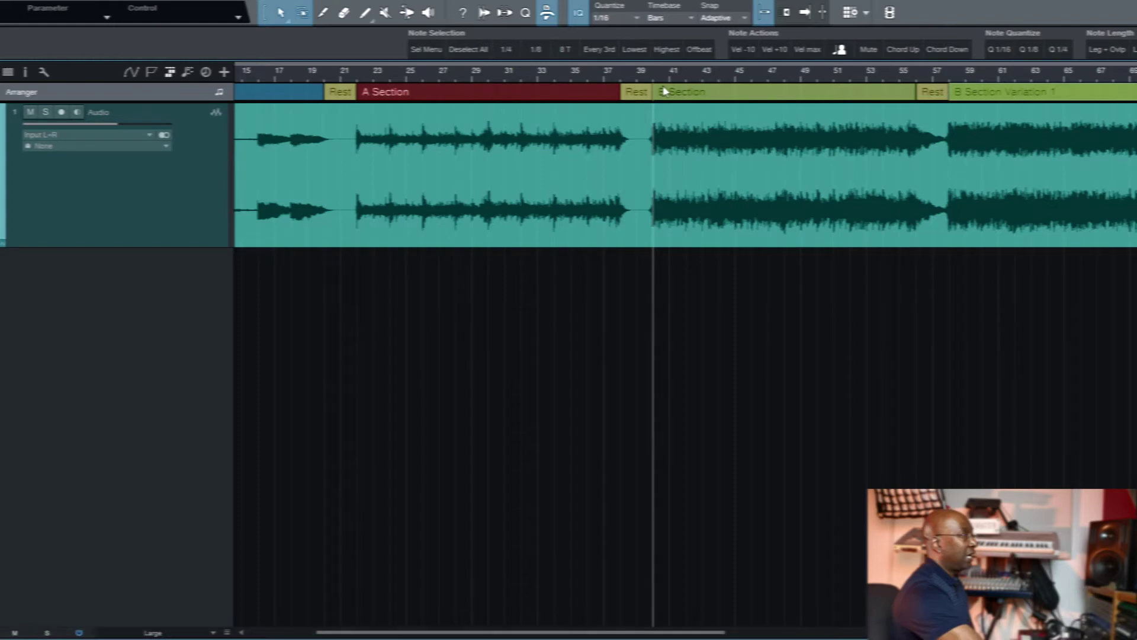
{"action": "left_click_drag", "start_coordinate": [625, 632], "coordinate": [659, 631]}
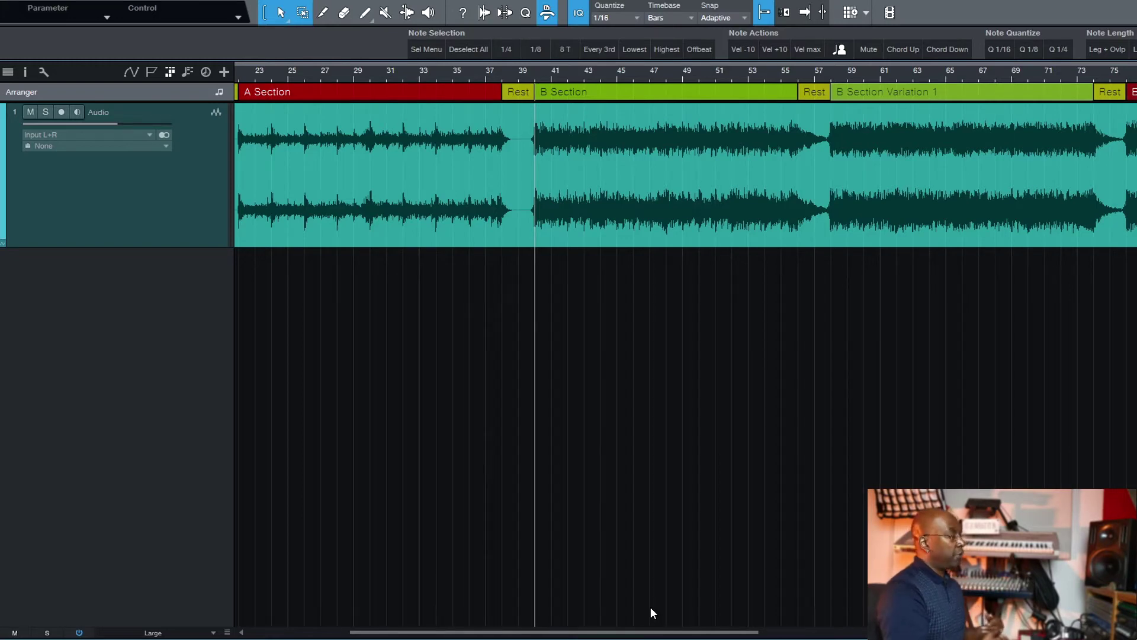
Step: Check the Intro and the start and end of A Section with the playhead, and return it to the Intro's start
{"action": "key", "text": "w"}
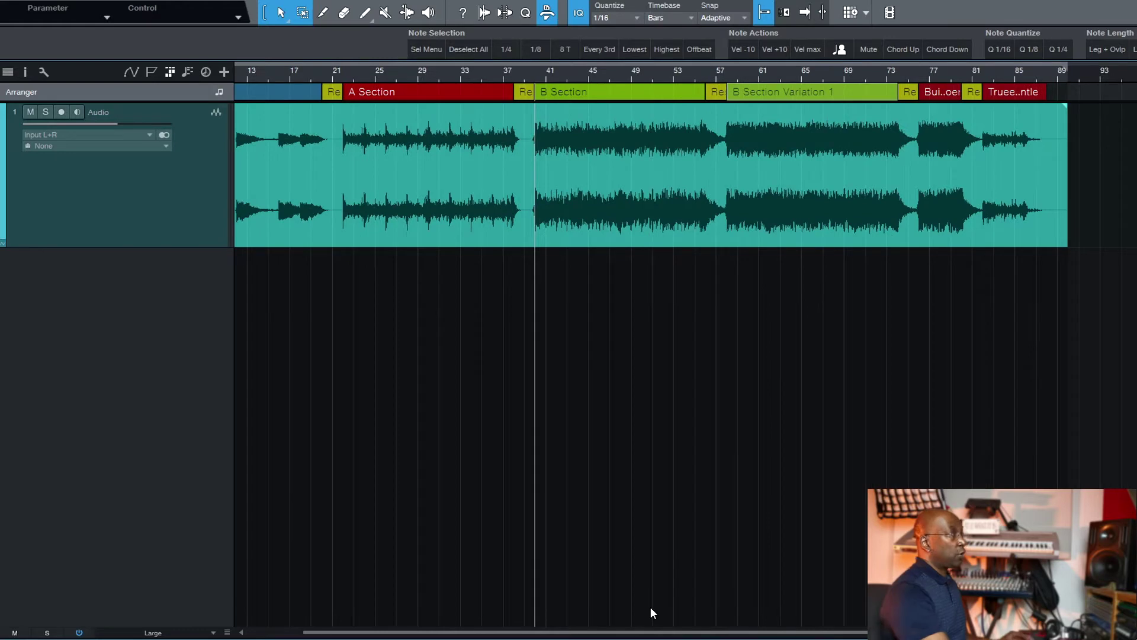
{"action": "scroll", "coordinate": [520, 617], "scroll_direction": "left", "scroll_amount": 5}
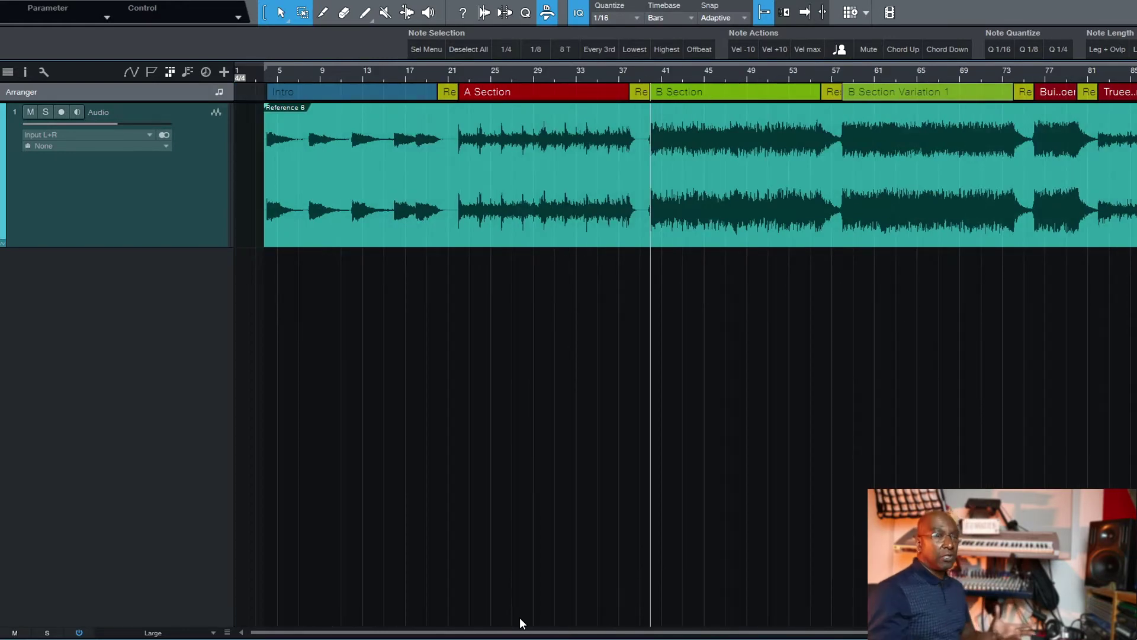
{"action": "left_click", "coordinate": [271, 267]}
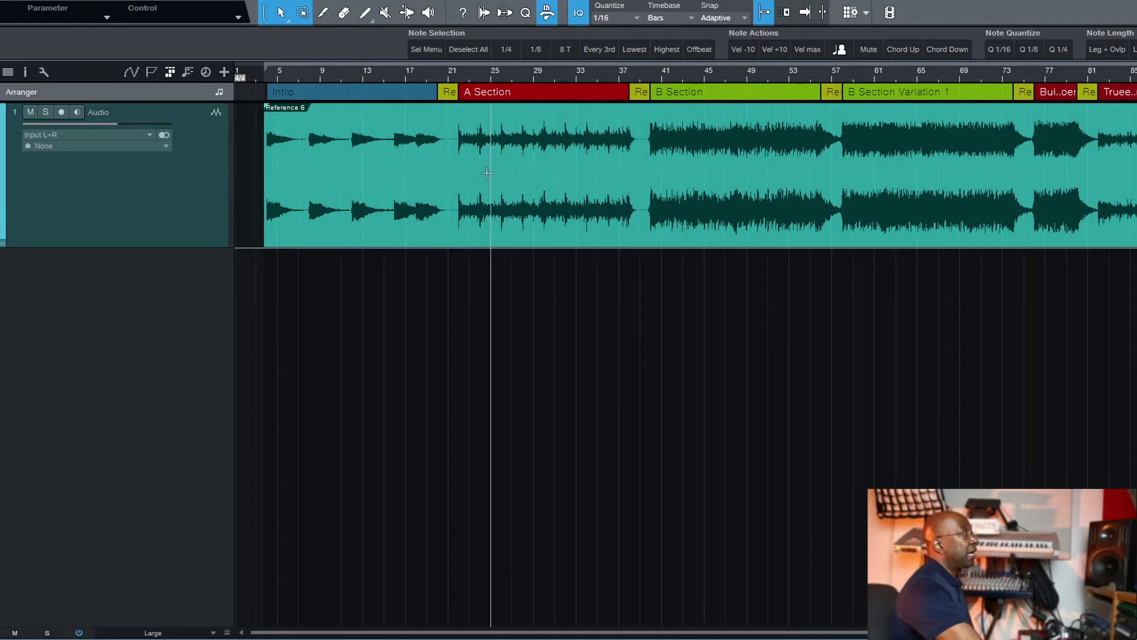
{"action": "left_click", "coordinate": [460, 76]}
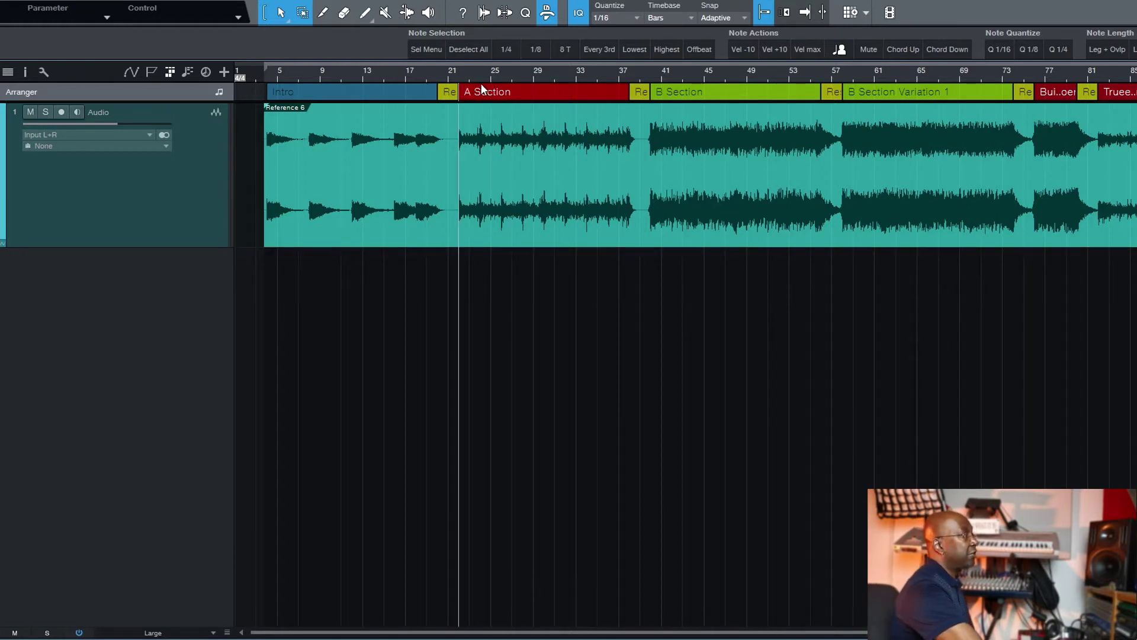
{"action": "left_click", "coordinate": [629, 70]}
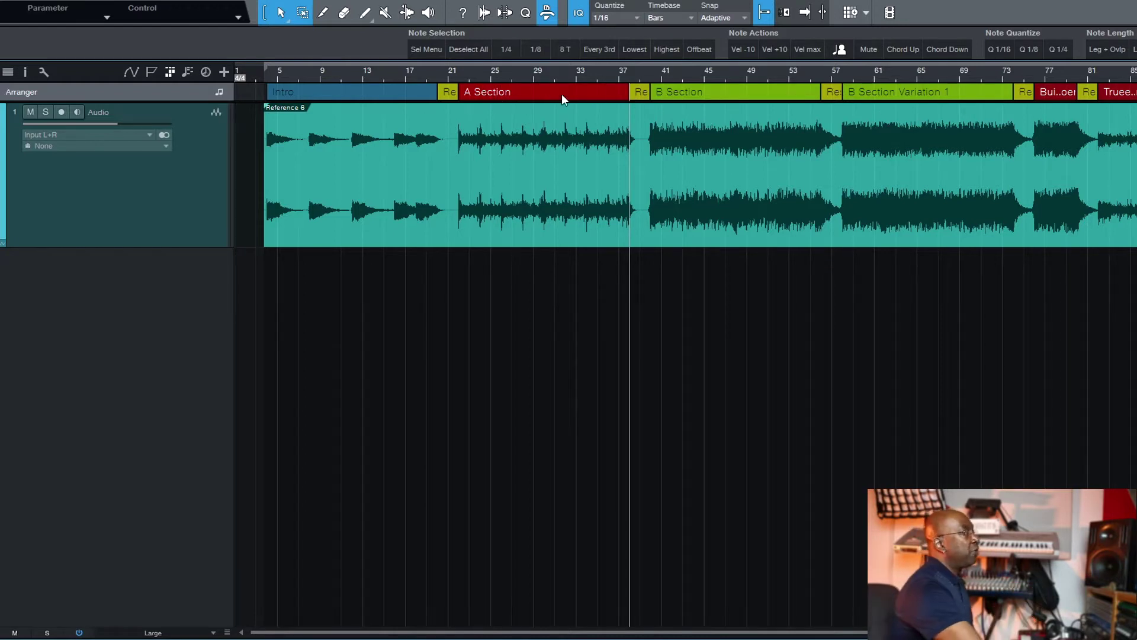
{"action": "left_click", "coordinate": [461, 88]}
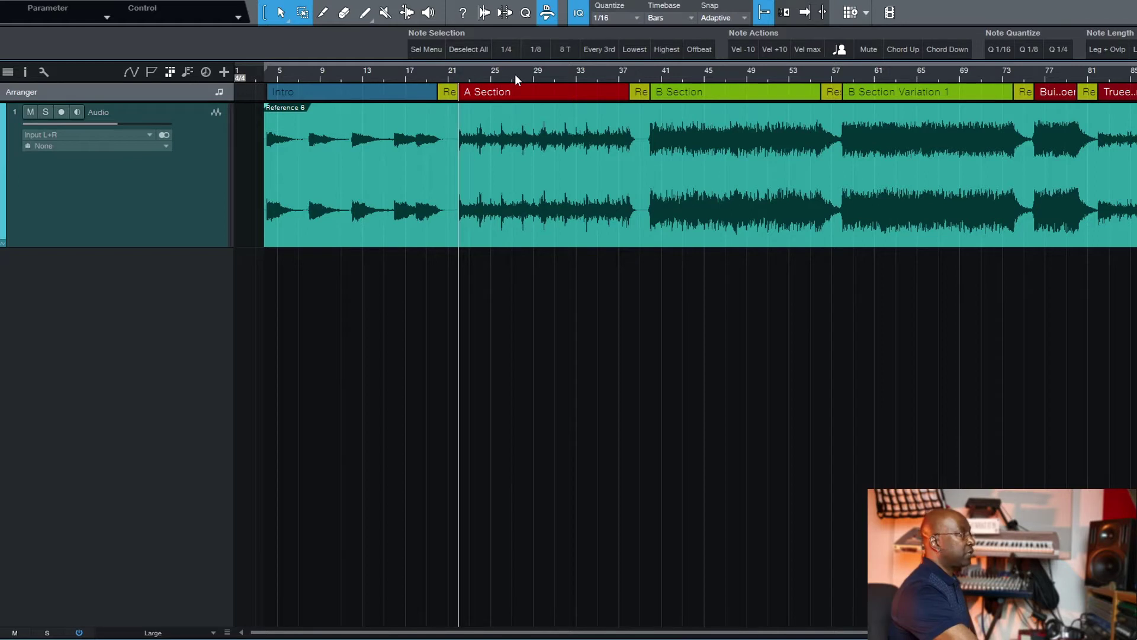
{"action": "key", "text": "Home"}
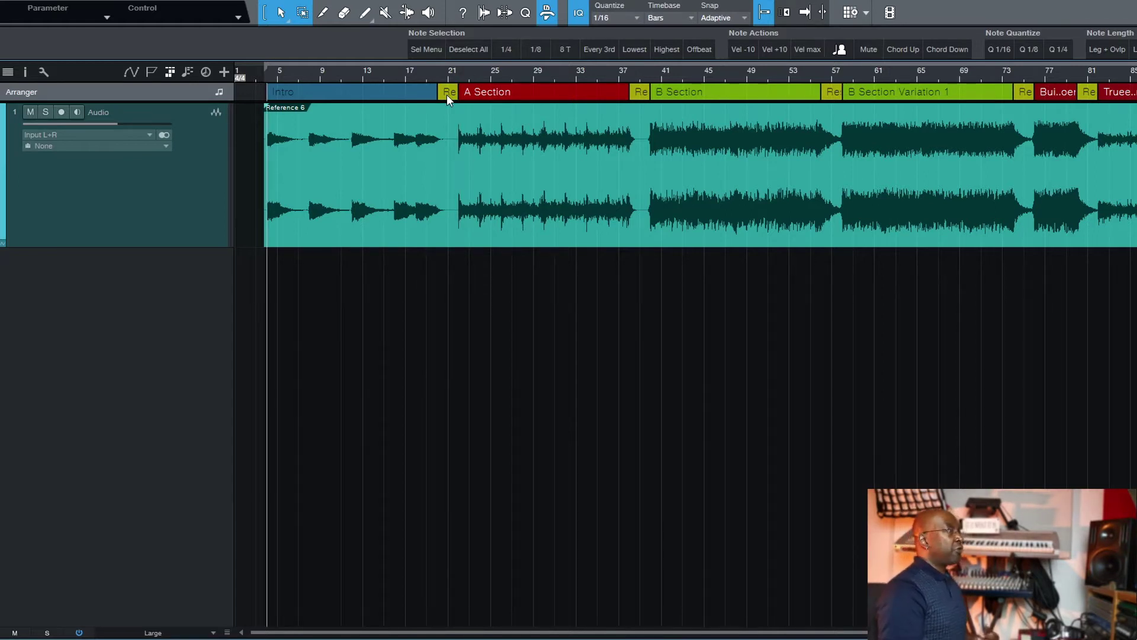
Step: Add seven stereo audio tracks named Notes
{"action": "key", "text": "t"}
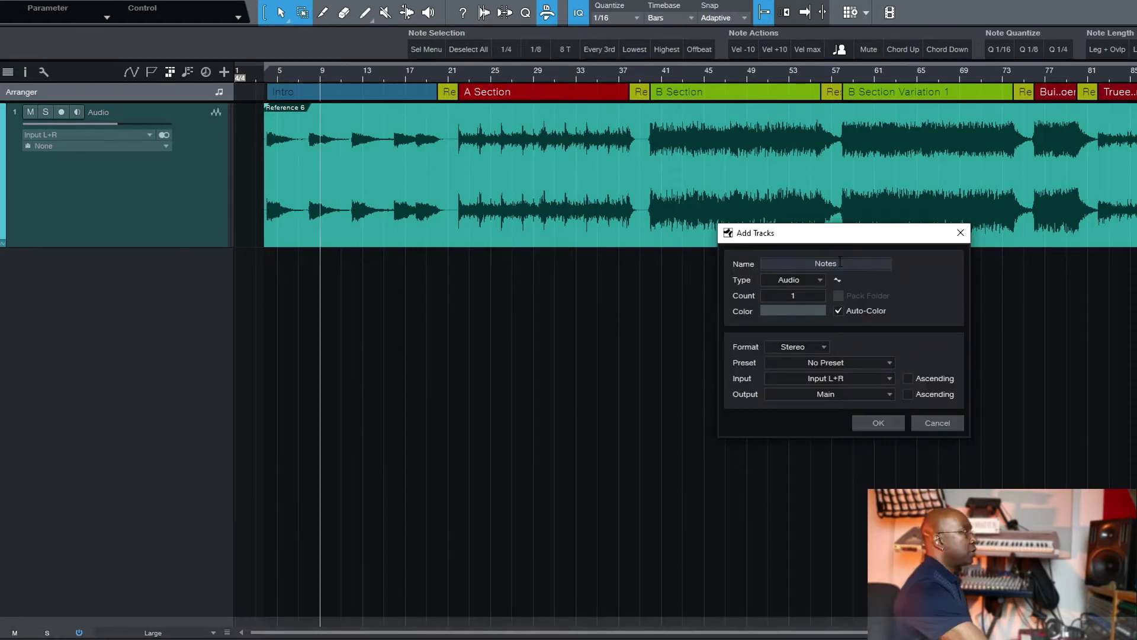
{"action": "left_click_drag", "start_coordinate": [805, 237], "coordinate": [710, 252]}
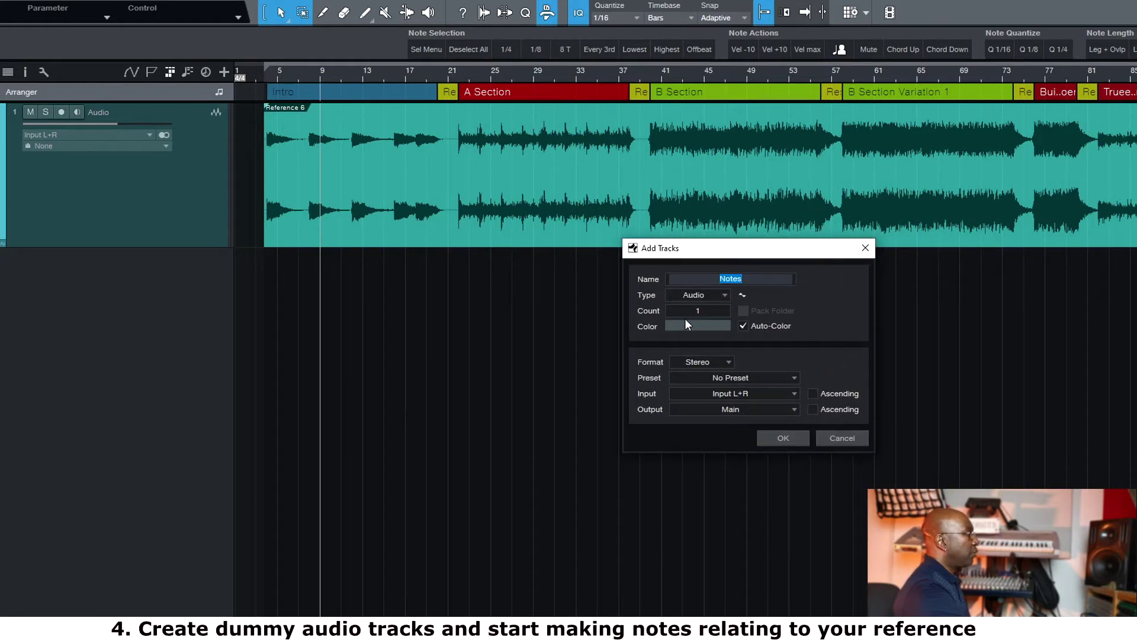
{"action": "left_click", "coordinate": [706, 311]}
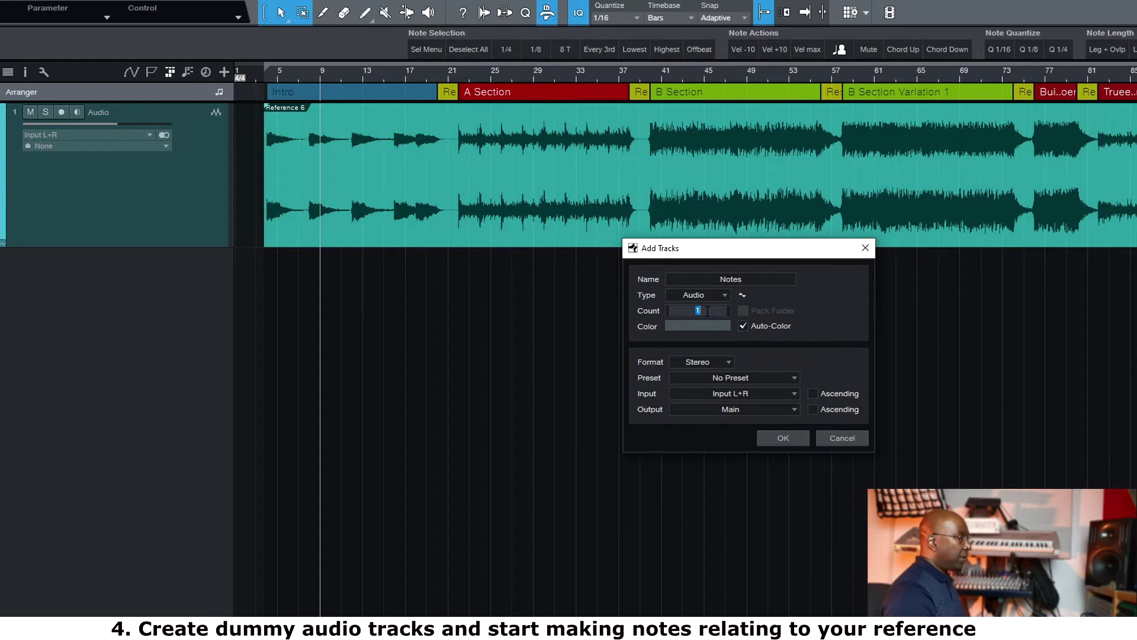
{"action": "type", "text": "7"}
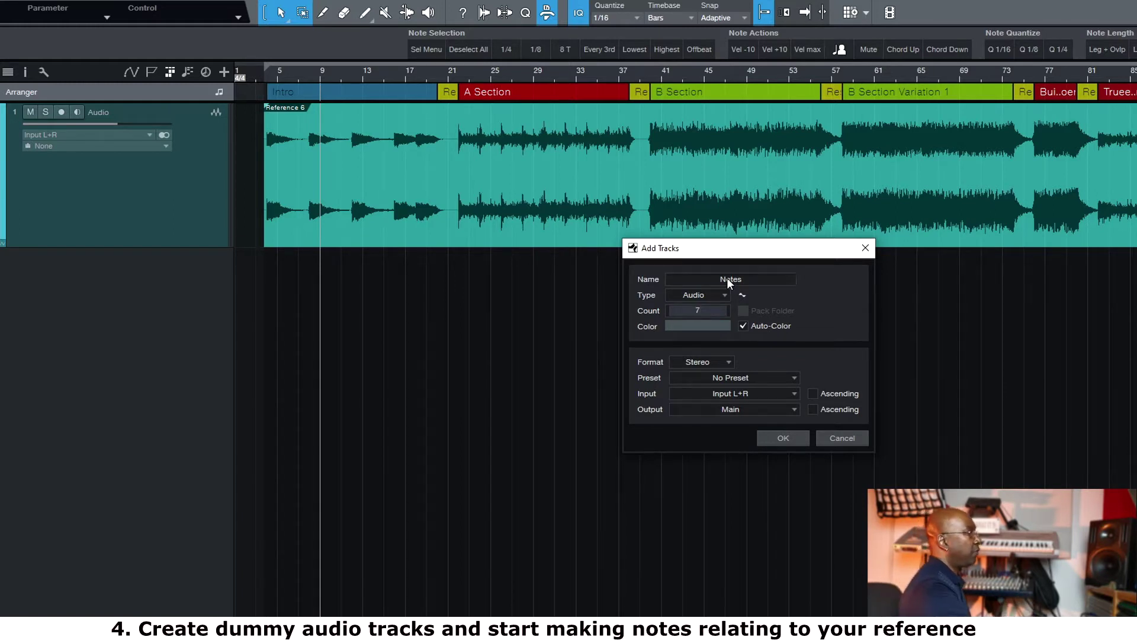
{"action": "left_click", "coordinate": [783, 439]}
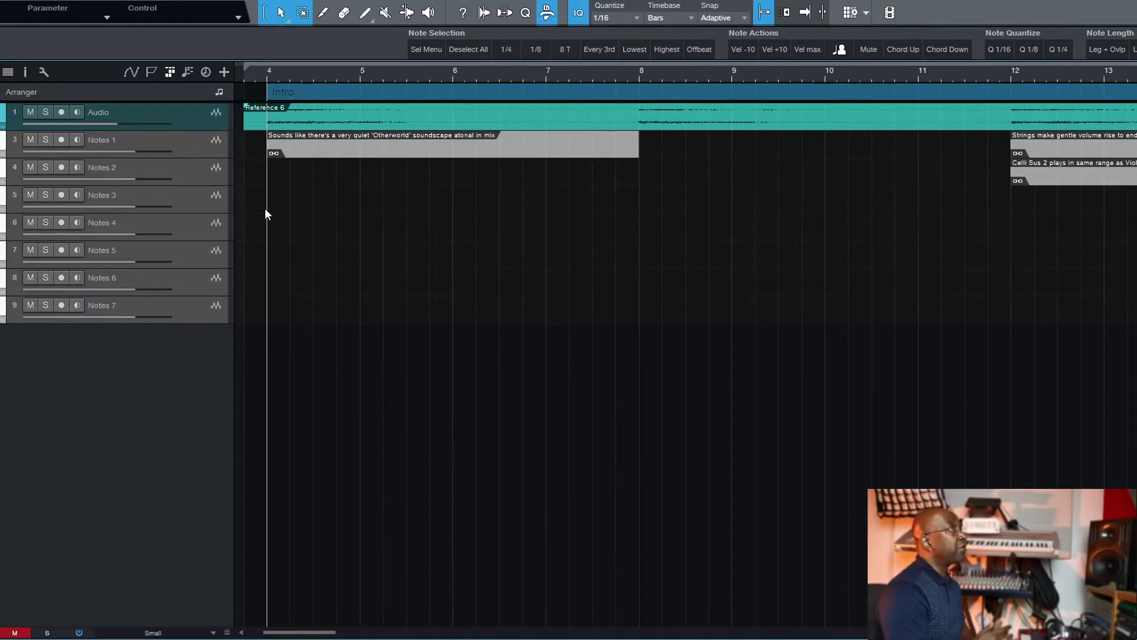
Step: Create an empty event on the Notes 2 track spanning bars 4 to 8, splitting off and deleting the excess at both ends
{"action": "left_click", "coordinate": [235, 134]}
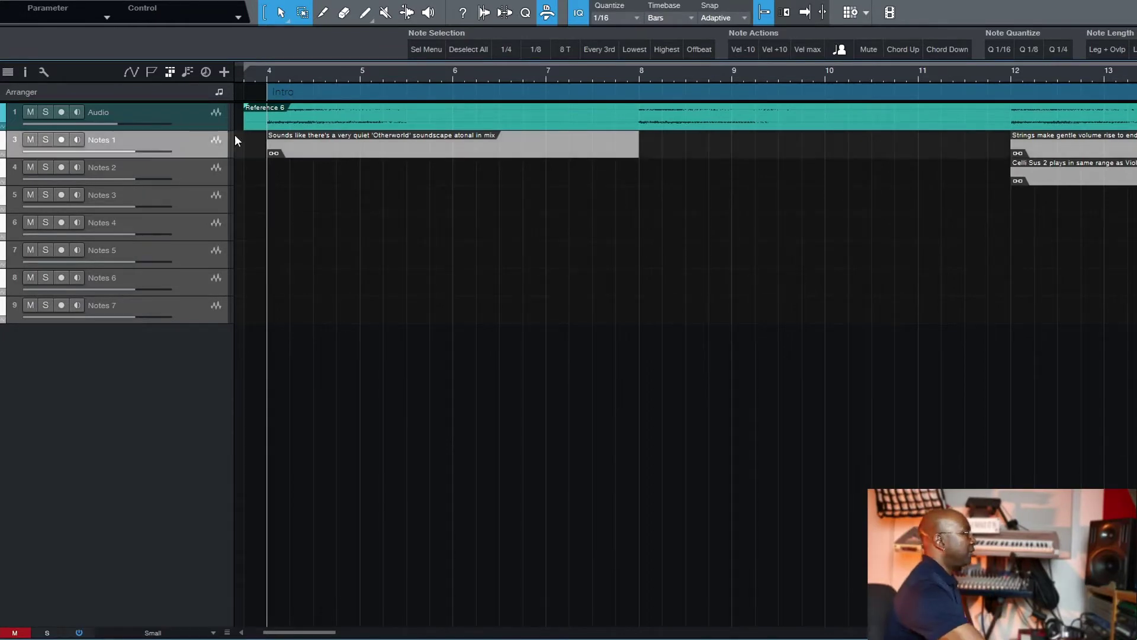
{"action": "double_click", "coordinate": [284, 177]}
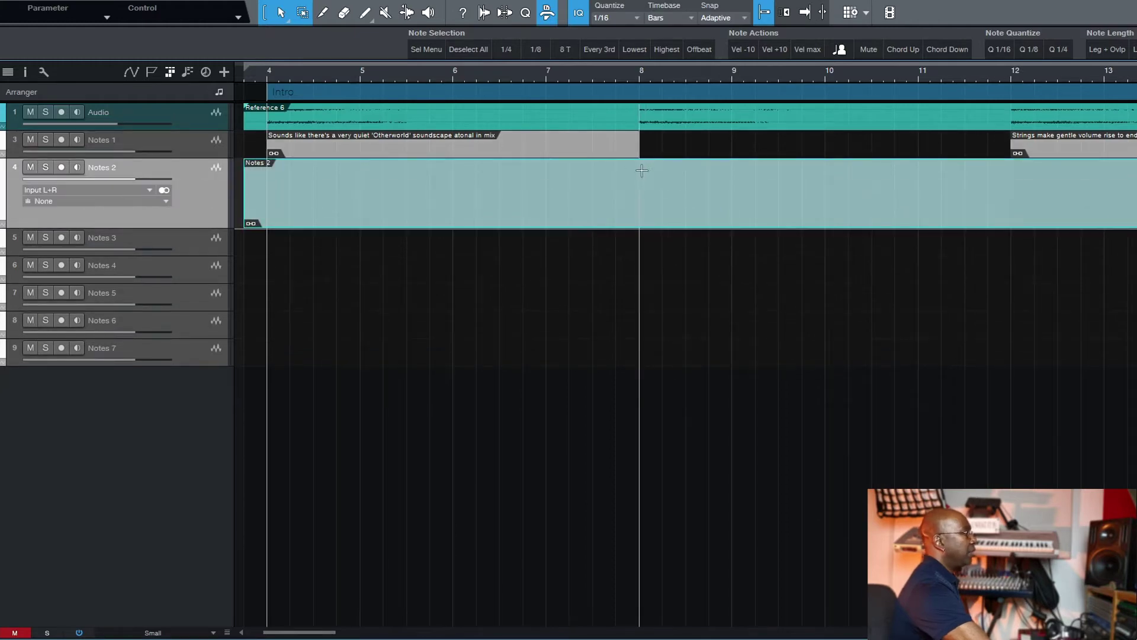
{"action": "left_click", "coordinate": [655, 180], "text": "alt"}
{"action": "left_click", "coordinate": [267, 189], "text": "alt"}
{"action": "left_click", "coordinate": [259, 201]}
{"action": "key", "text": "Delete"}
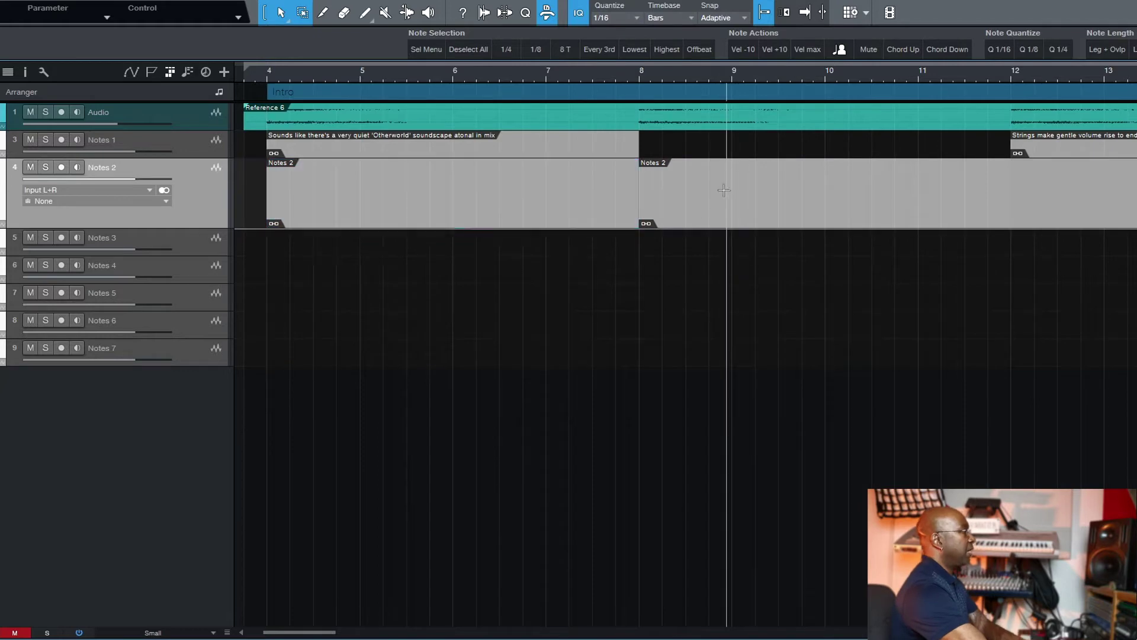
{"action": "left_click", "coordinate": [690, 222]}
{"action": "key", "text": "Delete"}
Step: Open the name of the empty Notes 2 event at bars 4 to 8 for editing, and delete that event
{"action": "right_click", "coordinate": [285, 165]}
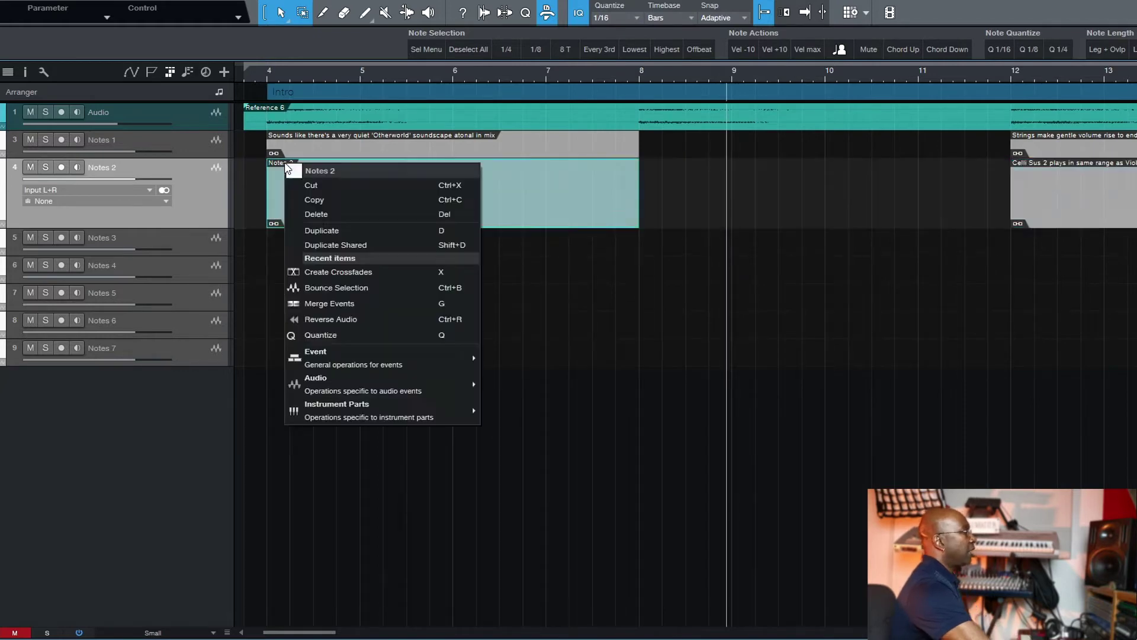
{"action": "left_click", "coordinate": [319, 172]}
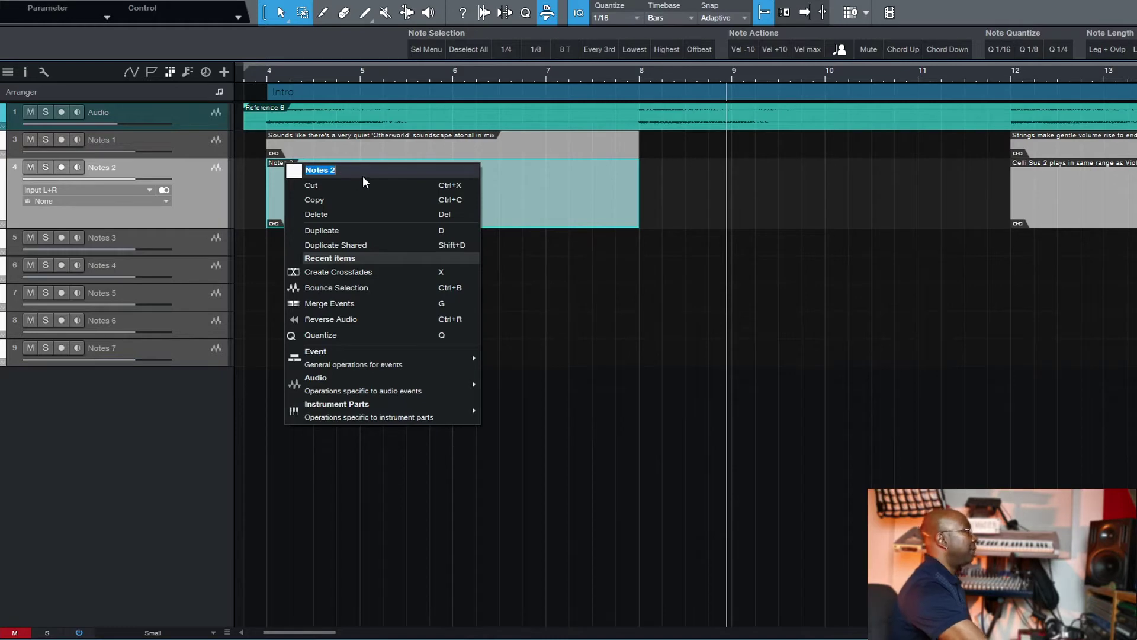
{"action": "left_click", "coordinate": [537, 213]}
{"action": "key", "text": "Delete"}
Step: View the whole song's notes, and examine the Intro's first bars closely with all tracks enlarged to Normal height
{"action": "key", "text": "shift+f"}
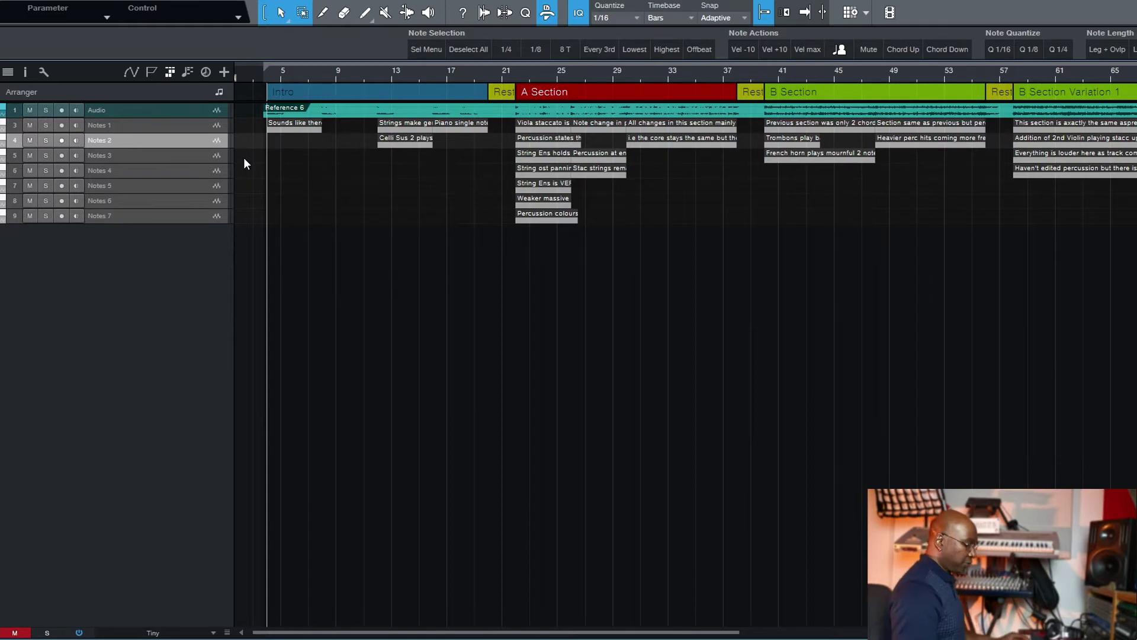
{"action": "key", "text": "shift+e"}
{"action": "key", "text": "shift+e"}
{"action": "key", "text": "e"}
{"action": "key", "text": "e"}
{"action": "key", "text": "e"}
{"action": "key", "text": "e"}
{"action": "key", "text": "e"}
{"action": "key", "text": "e"}
{"action": "key", "text": "e"}
{"action": "key", "text": "e"}
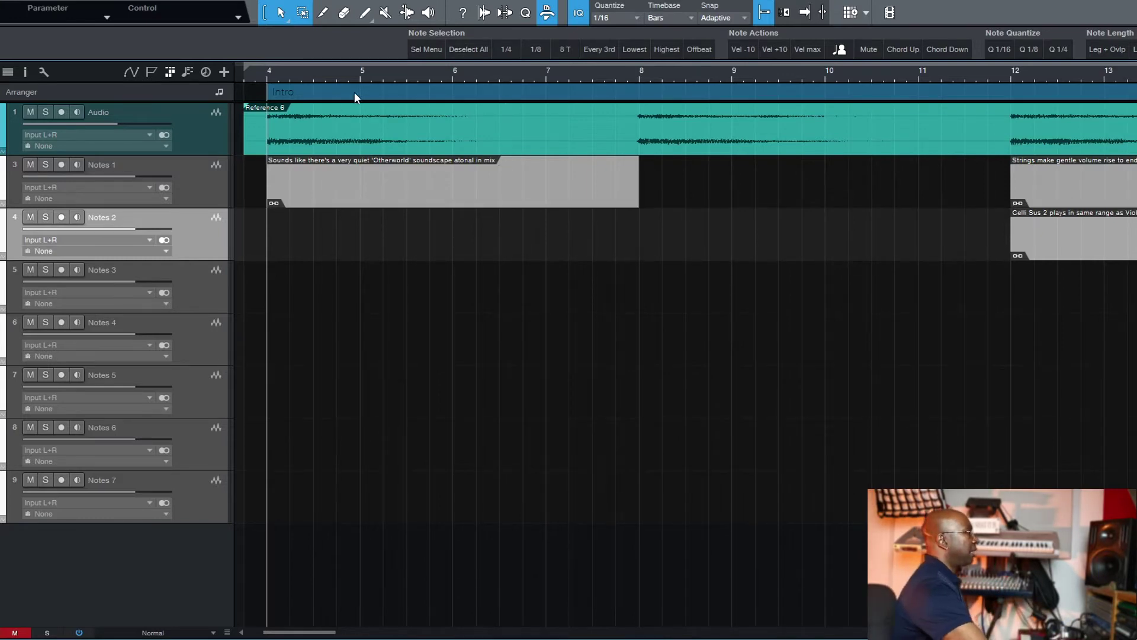
Step: Return the playhead to the Intro's start at bar 4 and make the Audio track taller for a larger waveform
{"action": "left_click", "coordinate": [278, 183]}
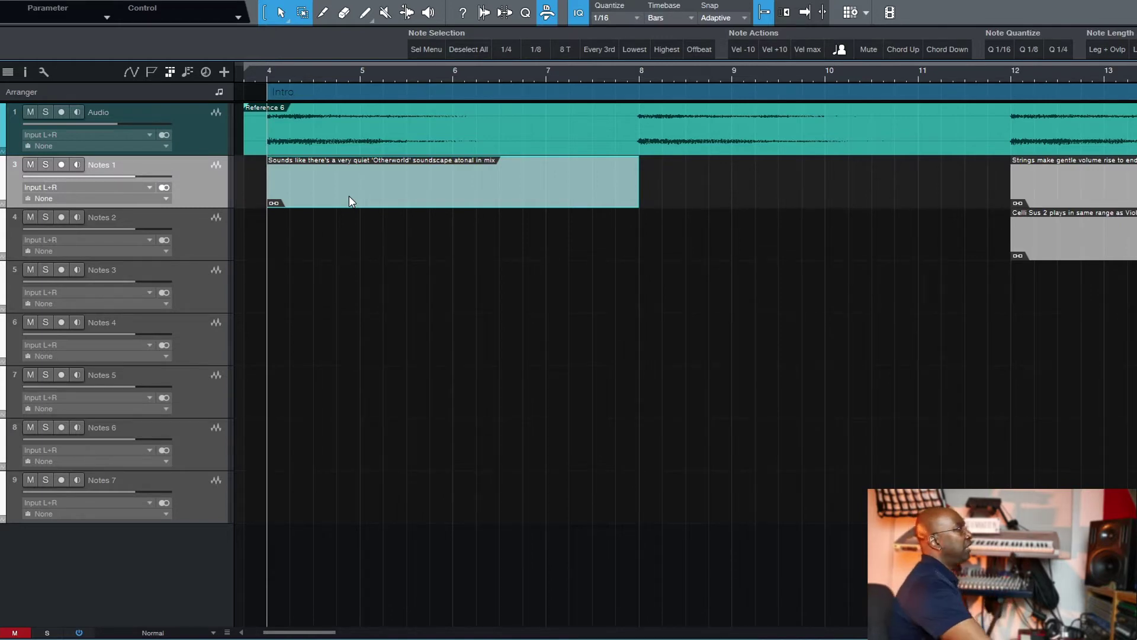
{"action": "left_click", "coordinate": [295, 178]}
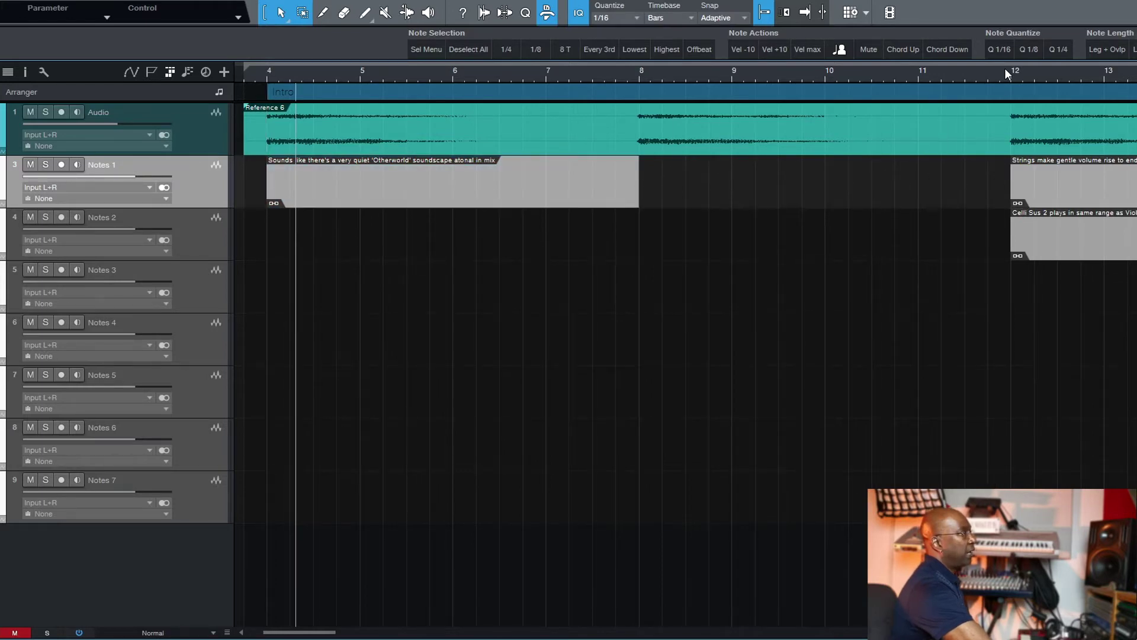
{"action": "left_click", "coordinate": [268, 73]}
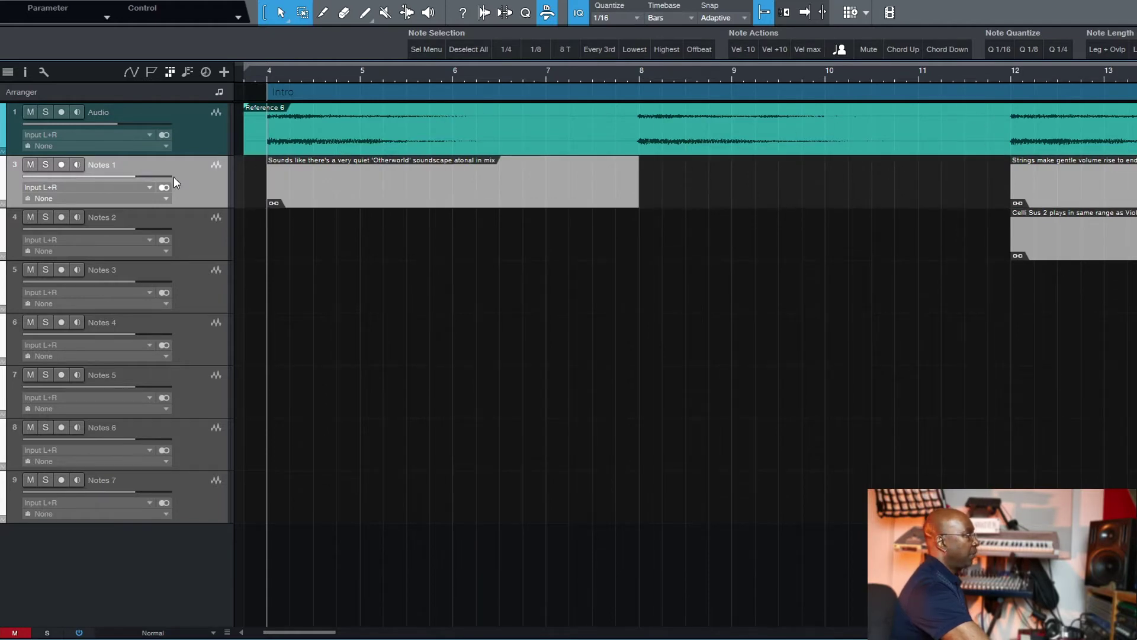
{"action": "left_click_drag", "start_coordinate": [186, 157], "coordinate": [186, 202]}
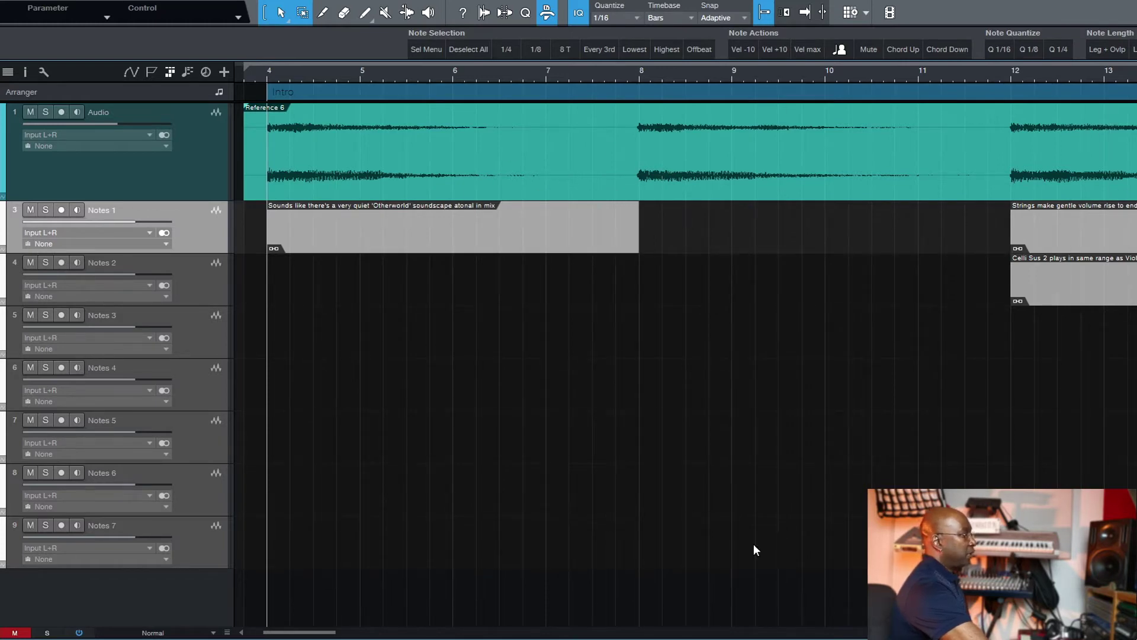
Step: Check the remaining Intro notes against the waveform, placing the playhead at bar 12 and on each bar from 16 to the Intro's end
{"action": "scroll", "coordinate": [329, 632], "scroll_direction": "right", "scroll_amount": 2}
{"action": "scroll", "coordinate": [327, 633], "scroll_direction": "left", "scroll_amount": 9}
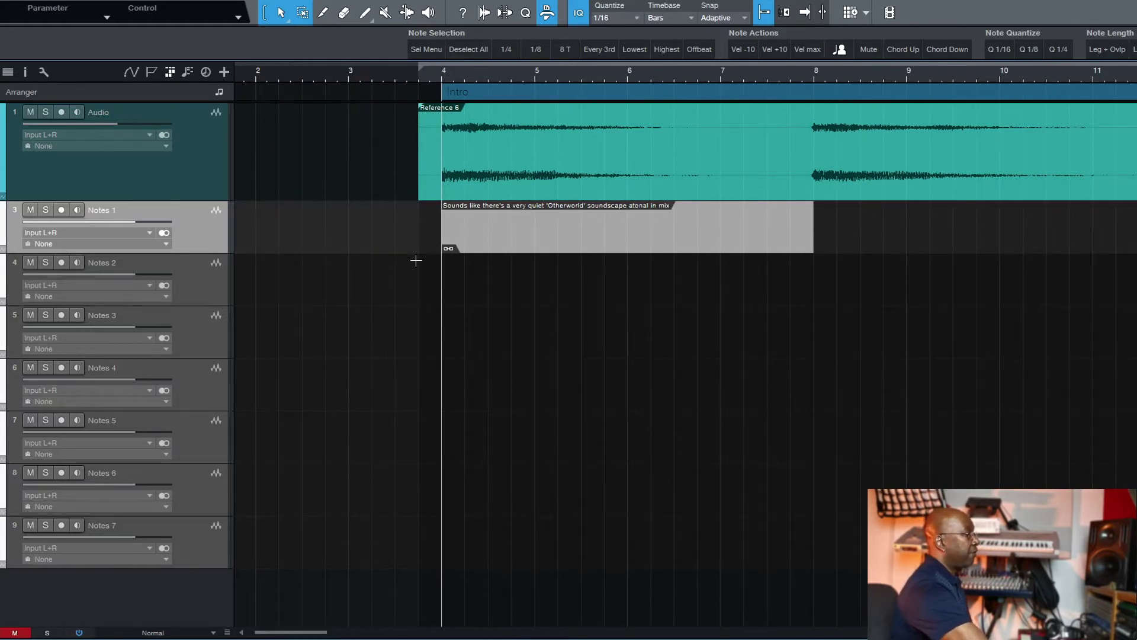
{"action": "scroll", "coordinate": [317, 629], "scroll_direction": "left", "scroll_amount": 3}
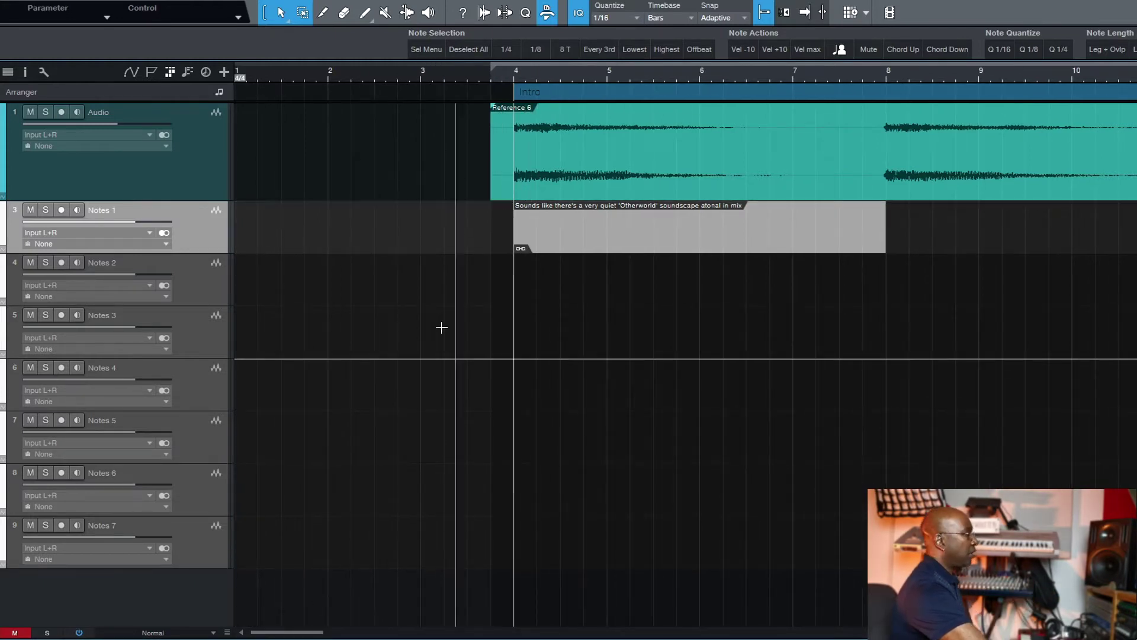
{"action": "left_click", "coordinate": [338, 631]}
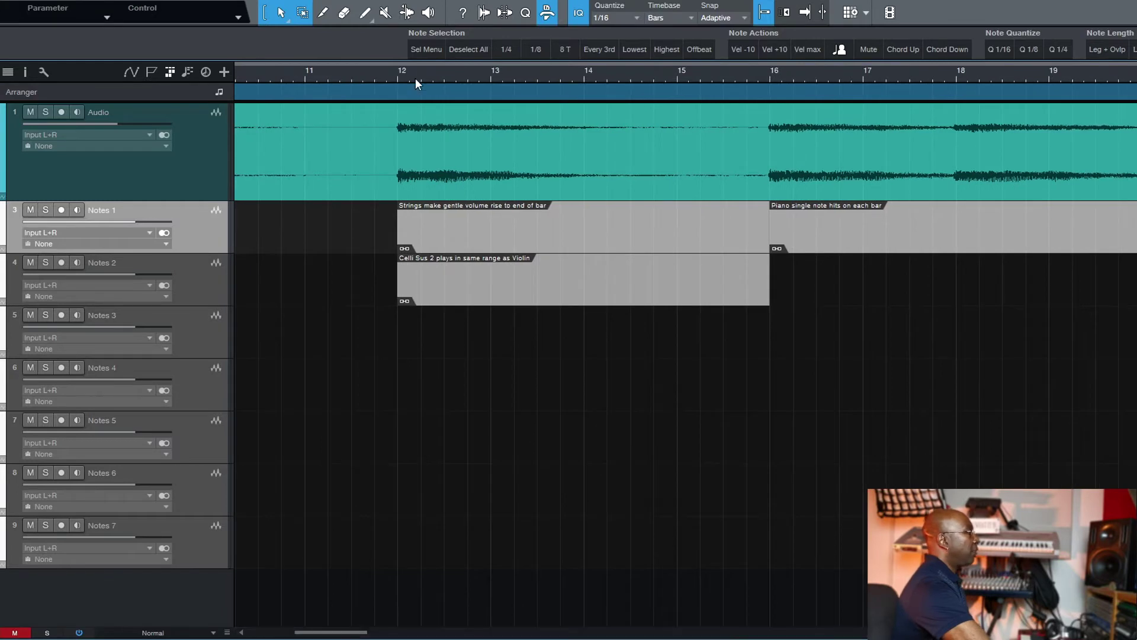
{"action": "left_click", "coordinate": [397, 76]}
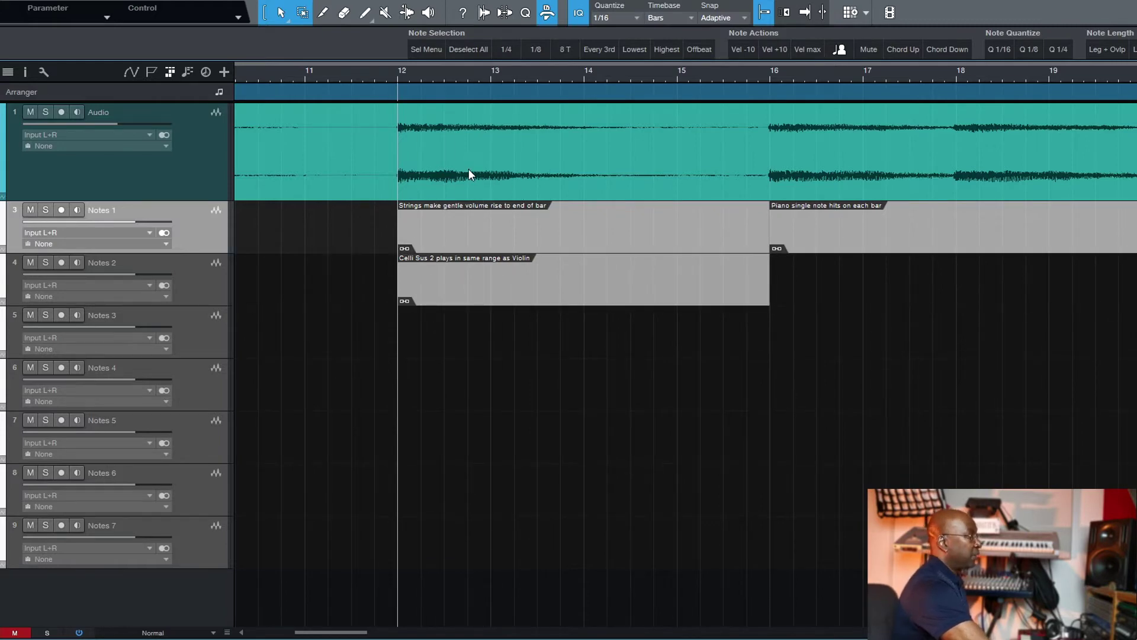
{"action": "left_click_drag", "start_coordinate": [323, 631], "coordinate": [341, 631]}
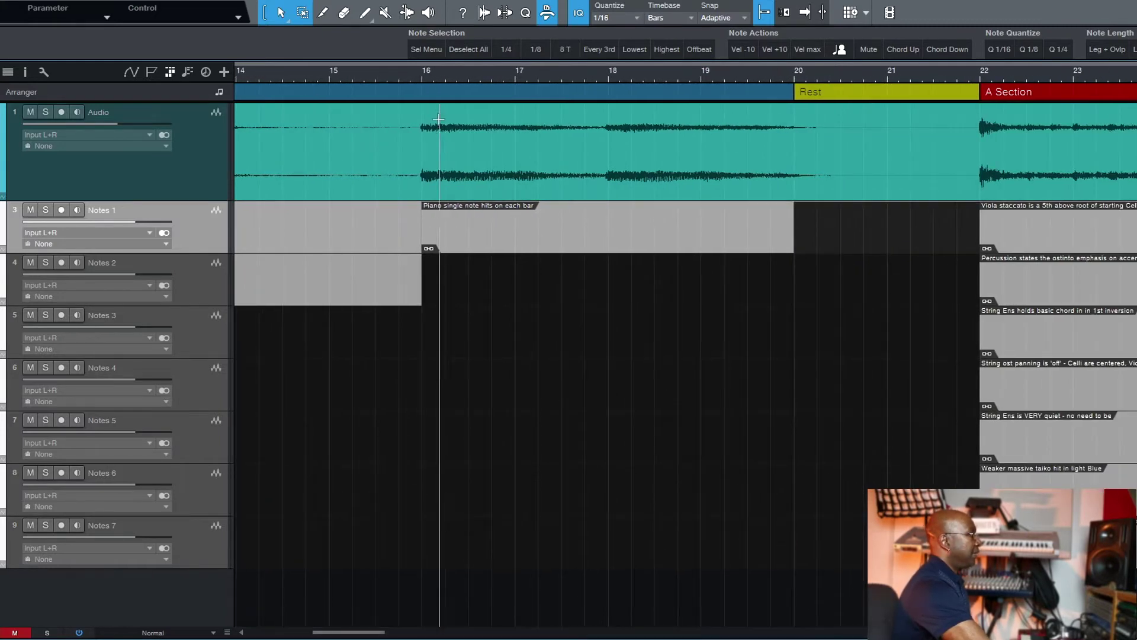
{"action": "left_click", "coordinate": [421, 74]}
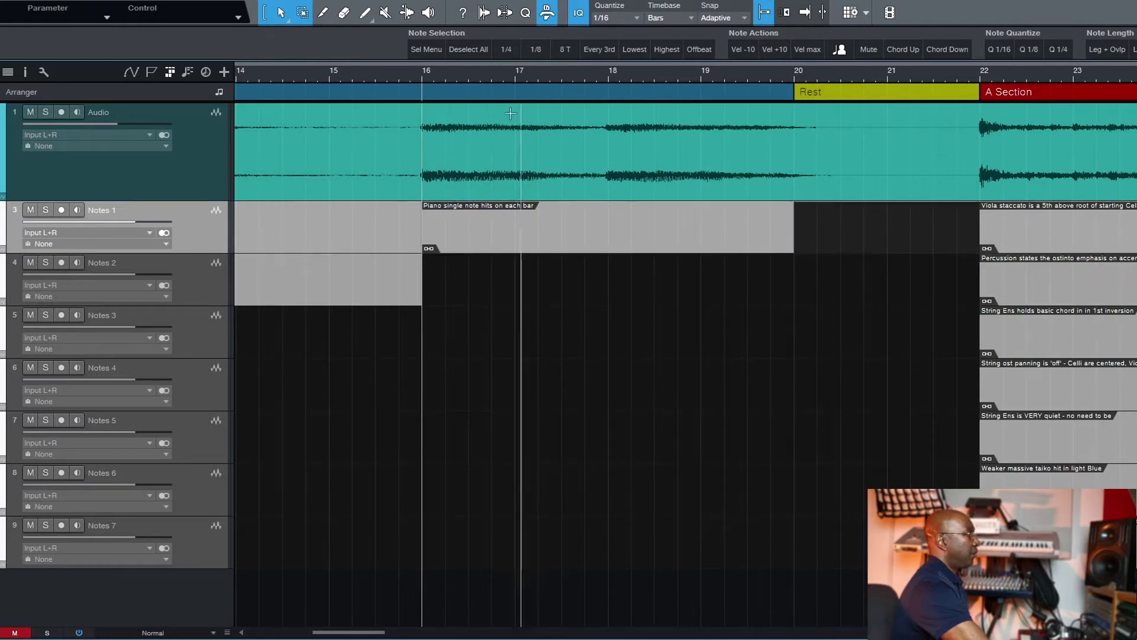
{"action": "left_click", "coordinate": [514, 74]}
{"action": "left_click", "coordinate": [613, 76]}
{"action": "left_click", "coordinate": [705, 75]}
{"action": "left_click", "coordinate": [789, 75]}
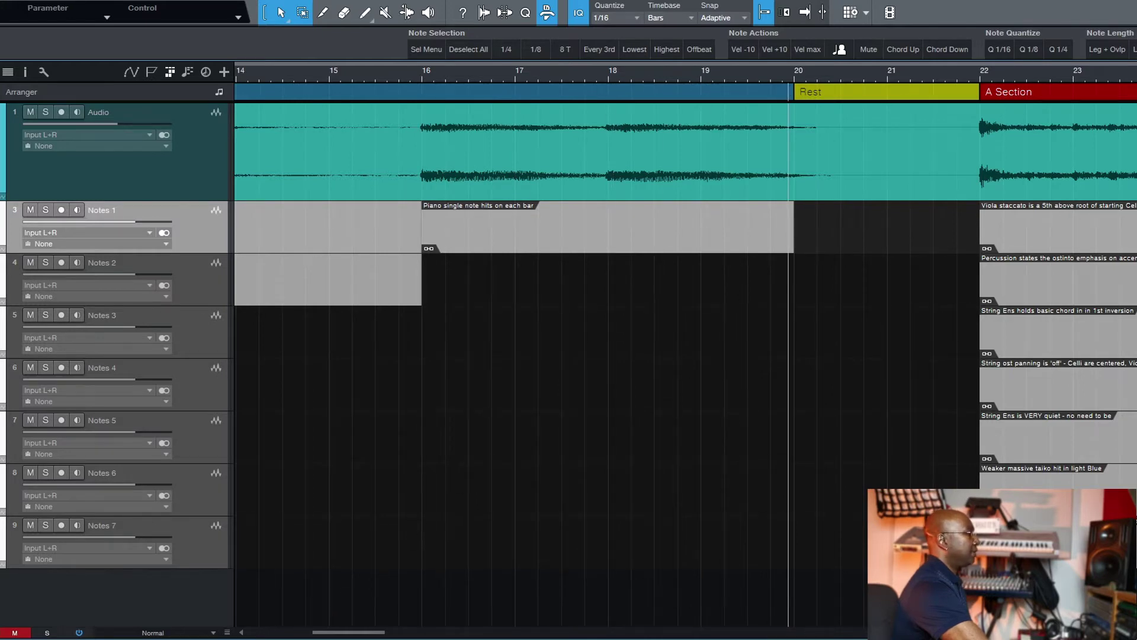
Step: Examine the A Section notes, including the string panning note on Notes 4 and the percussion colours note on Notes 7
{"action": "scroll", "coordinate": [617, 332], "scroll_direction": "right", "scroll_amount": 5}
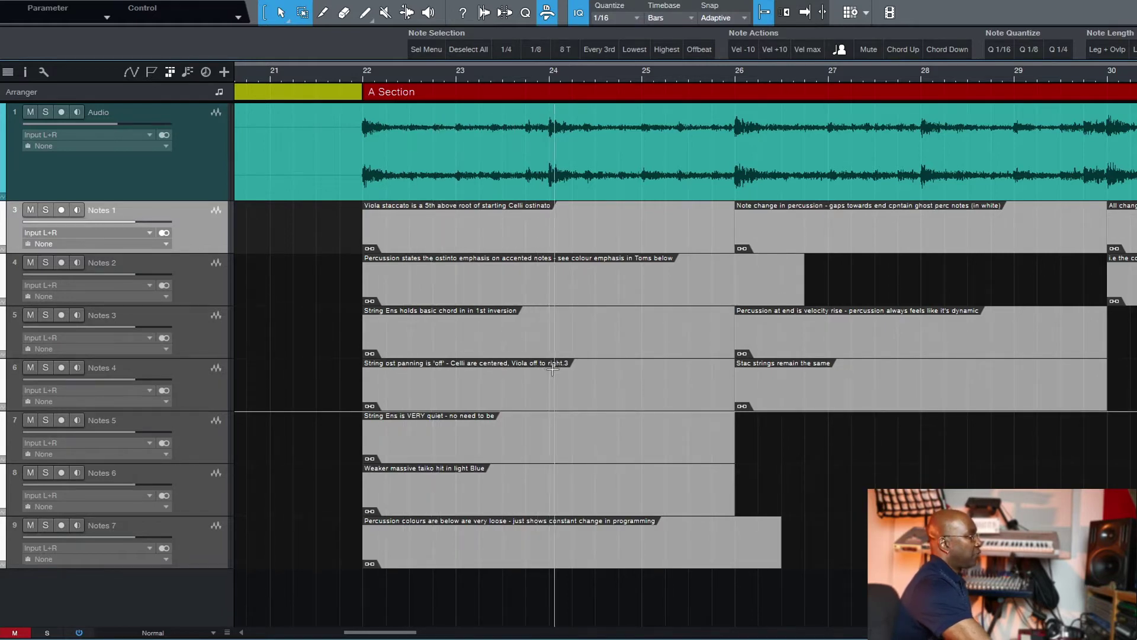
{"action": "left_click", "coordinate": [379, 399]}
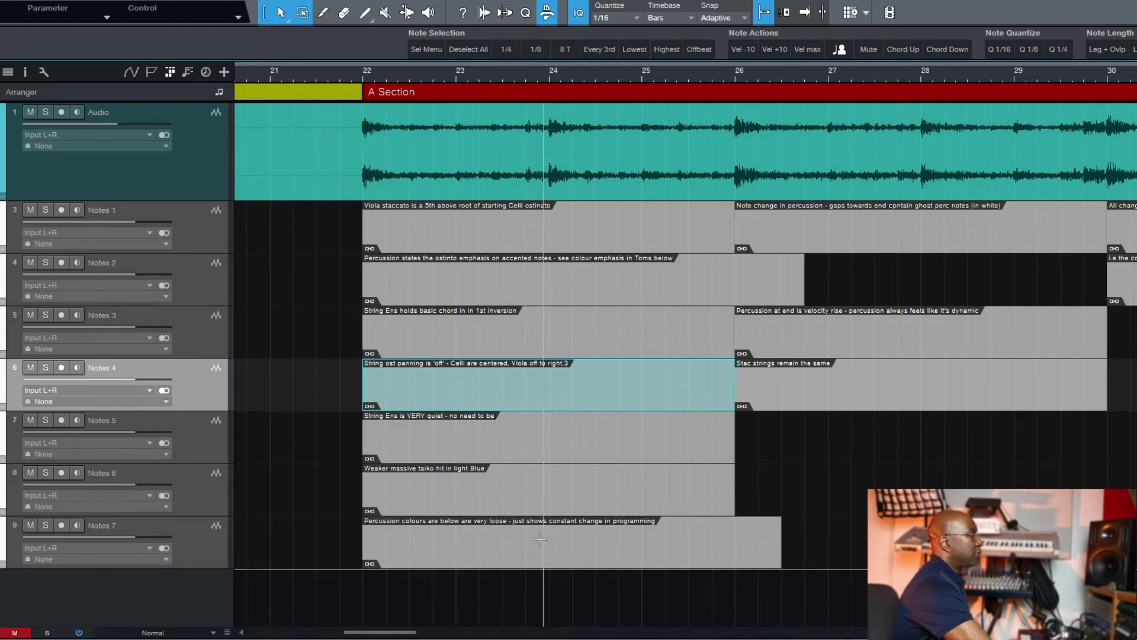
{"action": "left_click", "coordinate": [376, 553]}
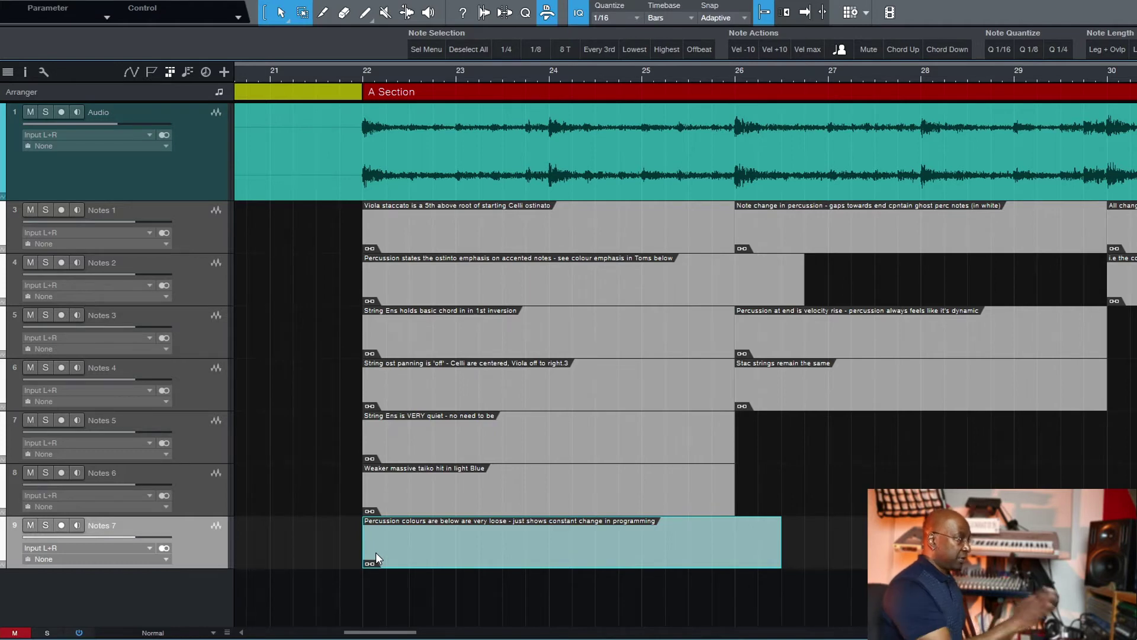
{"action": "scroll", "coordinate": [372, 632], "scroll_direction": "right", "scroll_amount": 3}
{"action": "scroll", "coordinate": [372, 632], "scroll_direction": "right", "scroll_amount": 1}
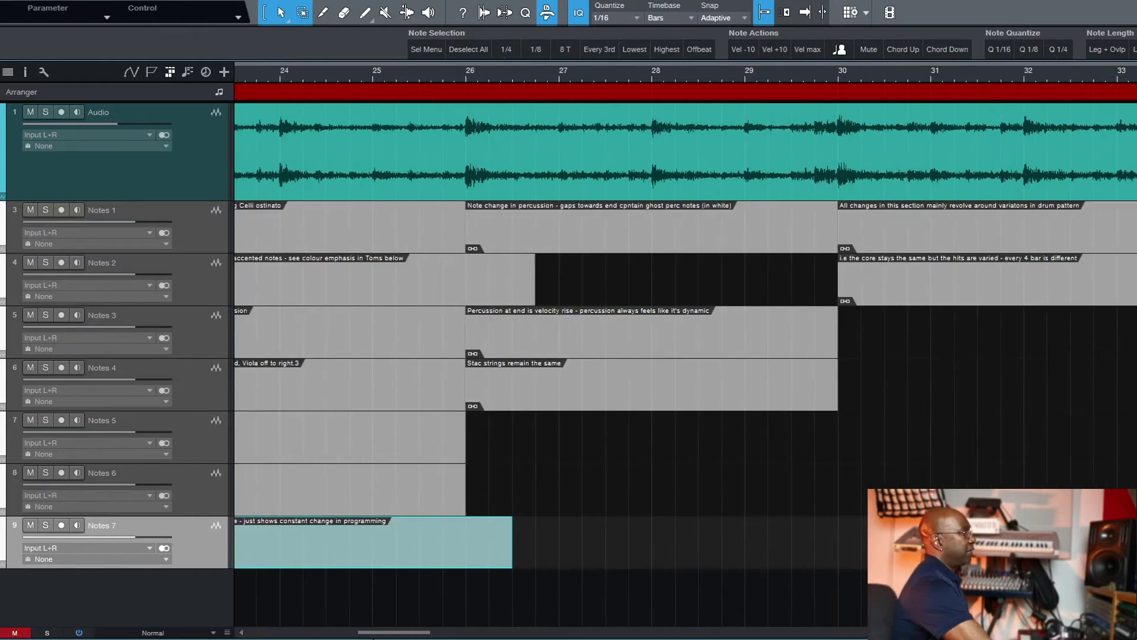
{"action": "scroll", "coordinate": [372, 632], "scroll_direction": "right", "scroll_amount": 3}
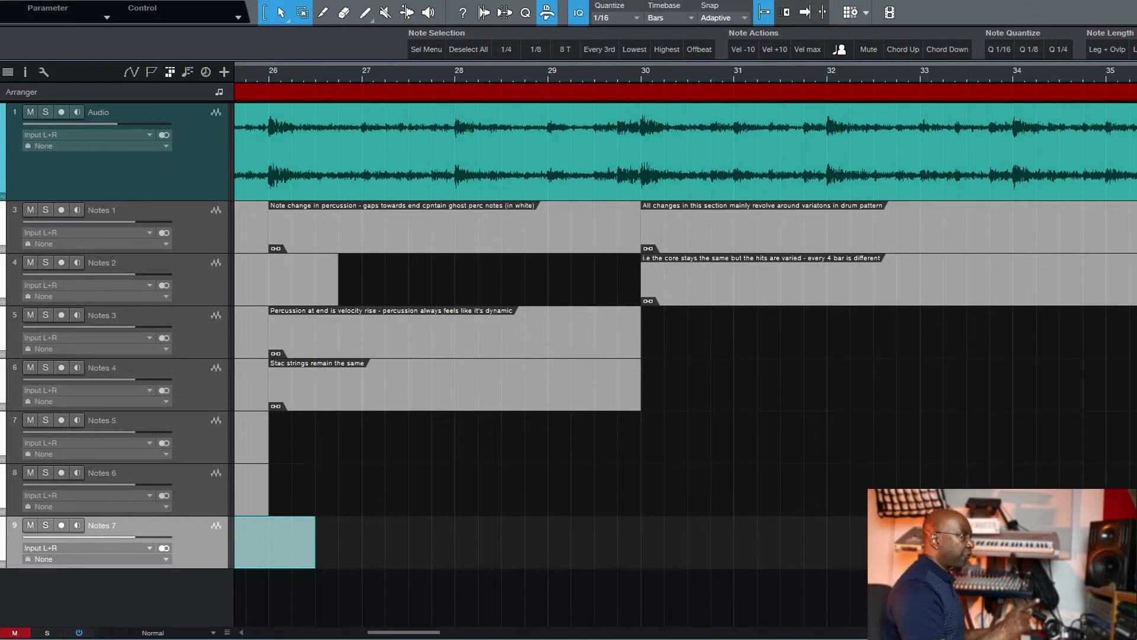
Step: Survey the notes across all arranger sections and place the playhead at the start of the build section at bar 76
{"action": "key", "text": "w"}
{"action": "key", "text": "w"}
{"action": "key", "text": "w"}
{"action": "key", "text": "w"}
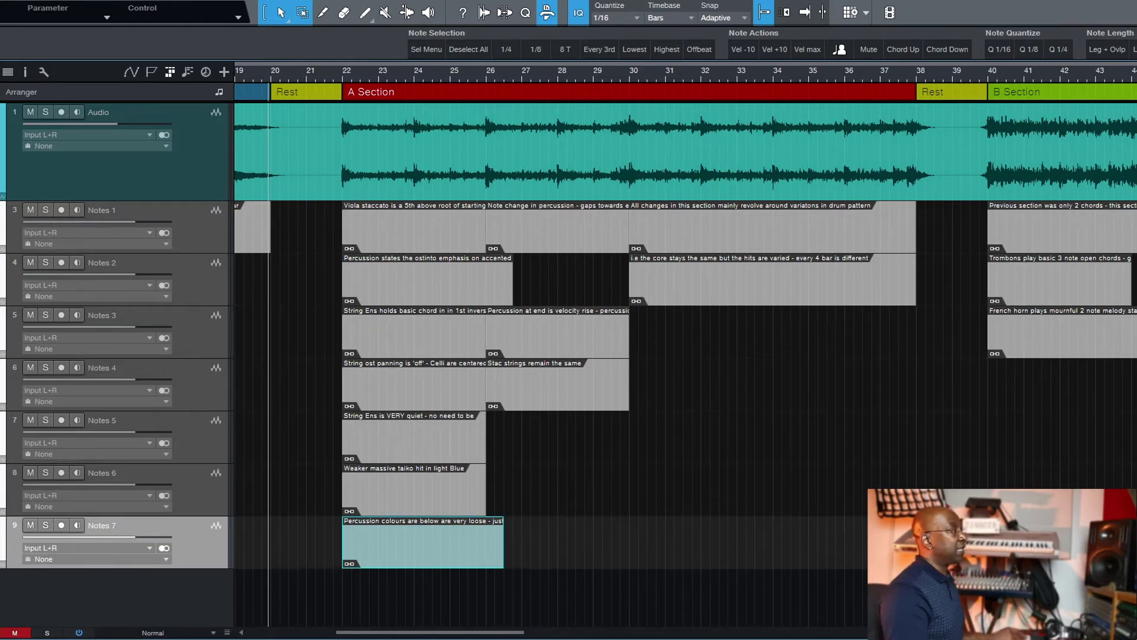
{"action": "key", "text": "w"}
{"action": "key", "text": "w"}
{"action": "key", "text": "w"}
{"action": "key", "text": "w"}
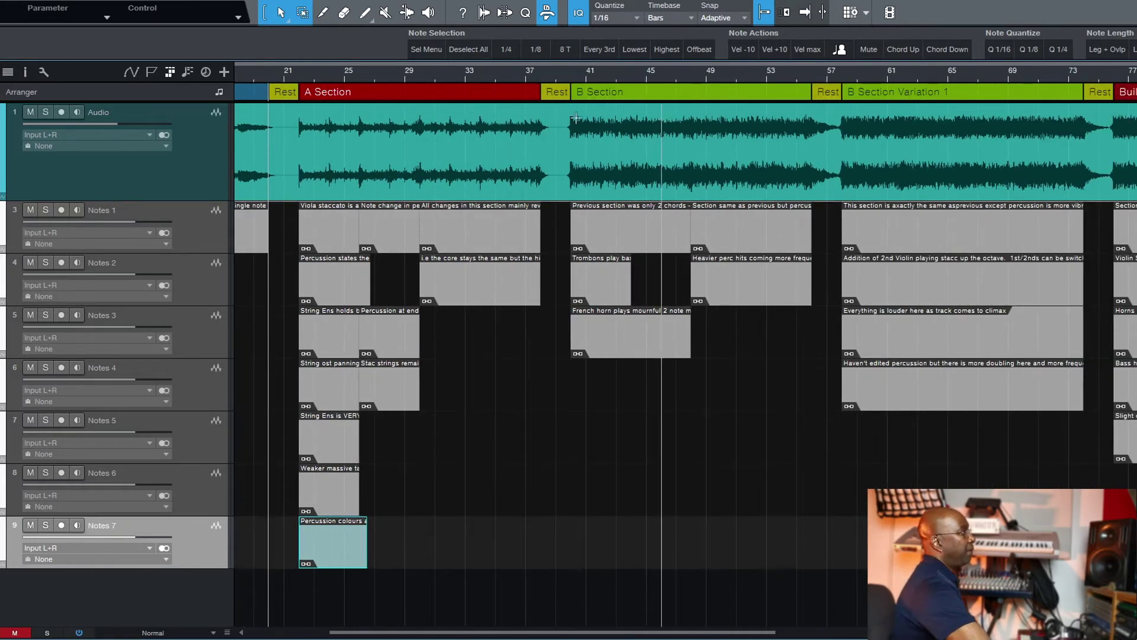
{"action": "left_click_drag", "start_coordinate": [348, 636], "coordinate": [275, 635]}
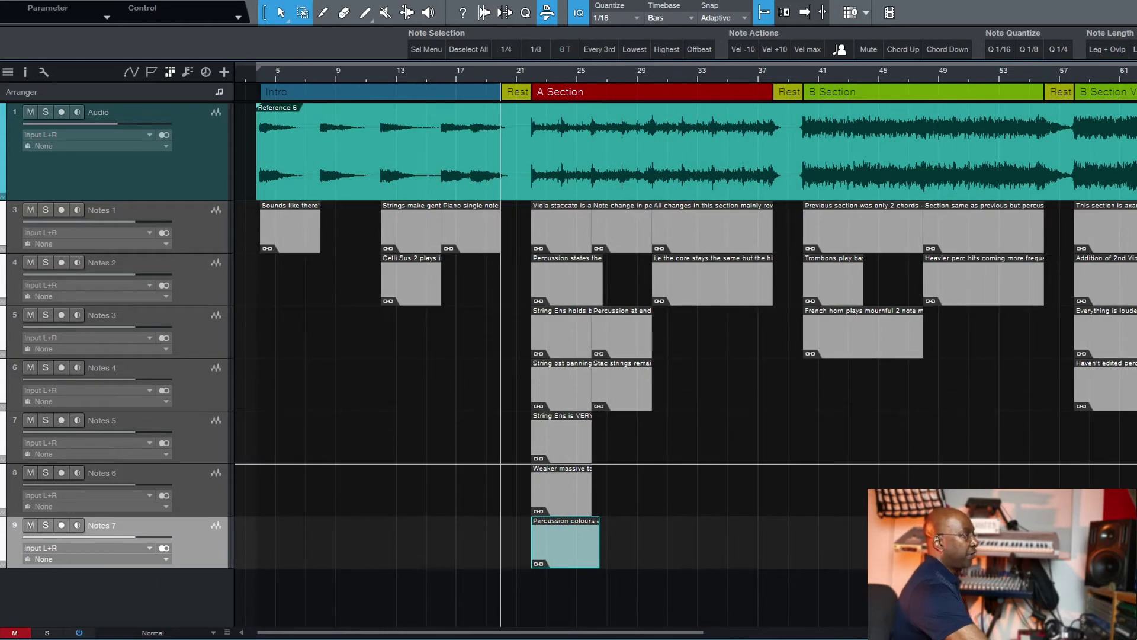
{"action": "scroll", "coordinate": [679, 587], "scroll_direction": "down", "scroll_amount": 3}
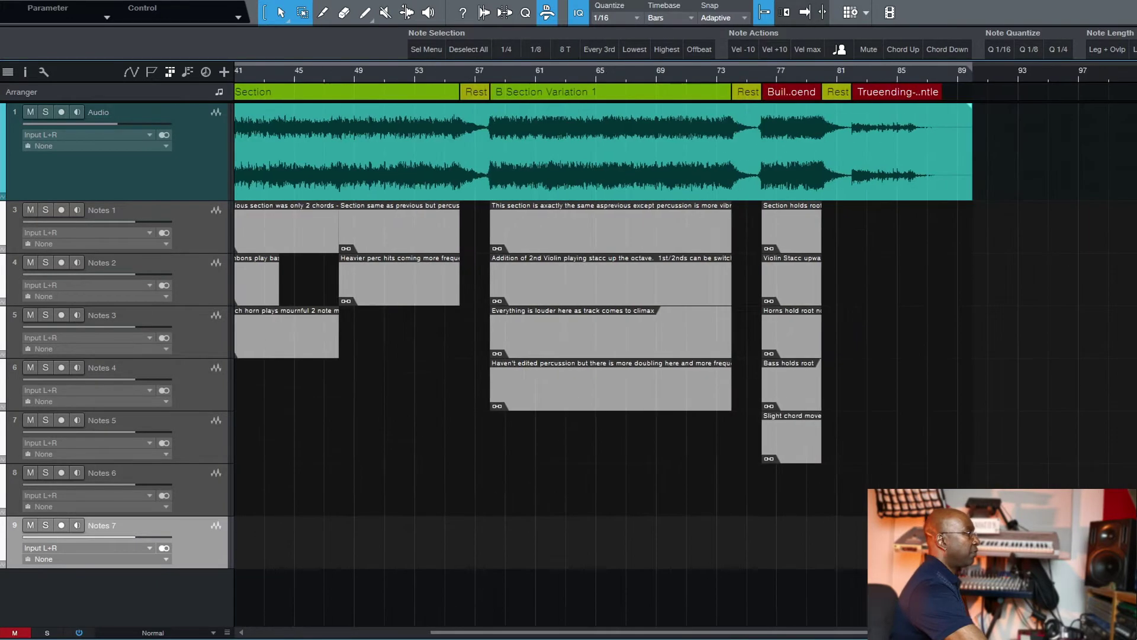
{"action": "scroll", "coordinate": [678, 586], "scroll_direction": "up", "scroll_amount": 3}
{"action": "left_click", "coordinate": [644, 491]}
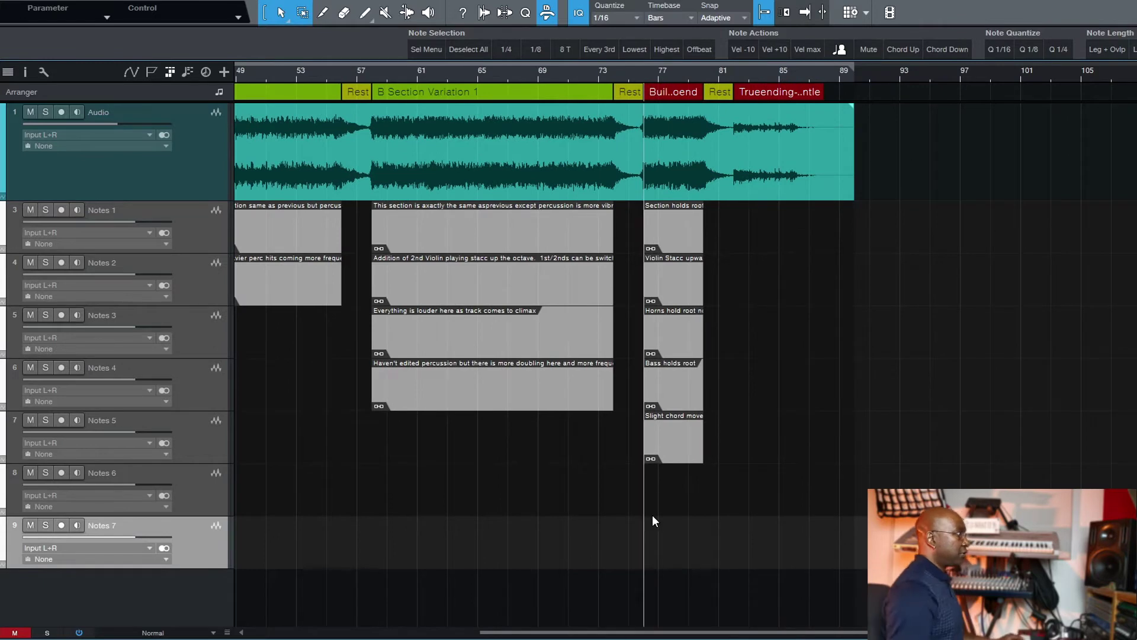
Step: Examine the notes under the Build pre to end section, from Notes 1 down to Notes 5
{"action": "scroll", "coordinate": [653, 516], "scroll_direction": "up", "scroll_amount": 5}
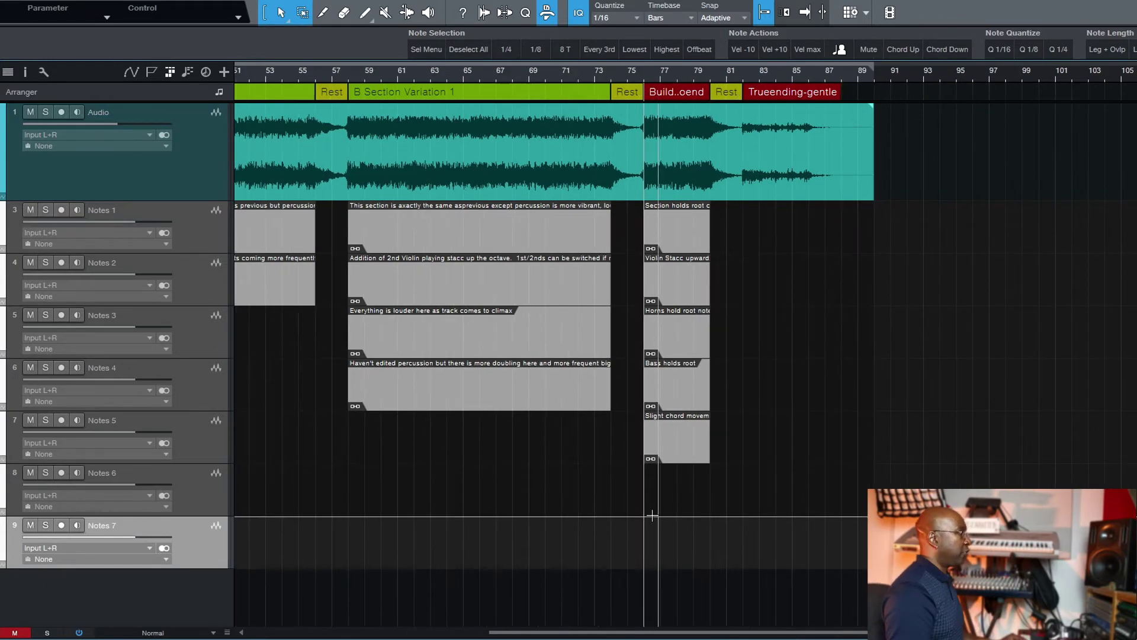
{"action": "key", "text": "space"}
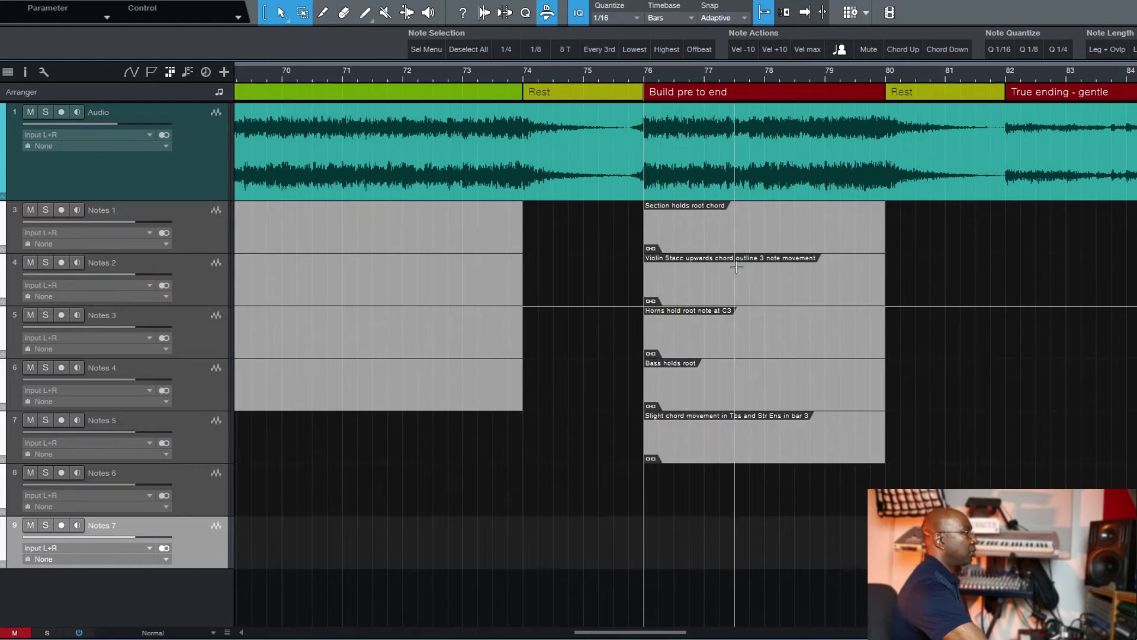
{"action": "key", "text": "space"}
{"action": "key", "text": "space"}
{"action": "key", "text": "space"}
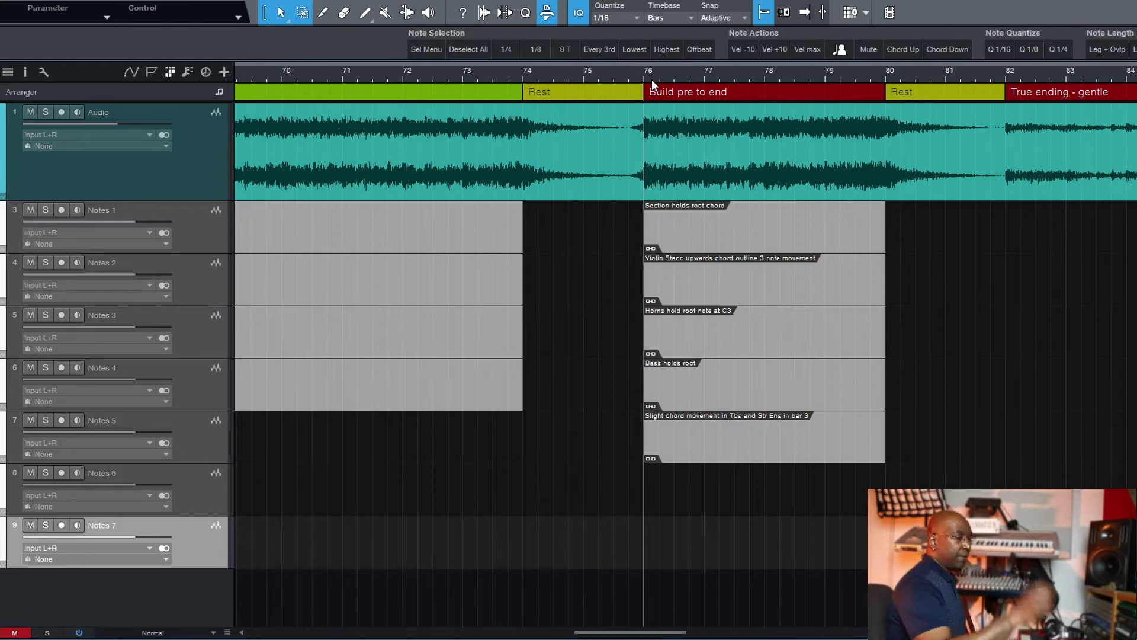
{"action": "scroll", "coordinate": [664, 81], "scroll_direction": "right", "scroll_amount": 1}
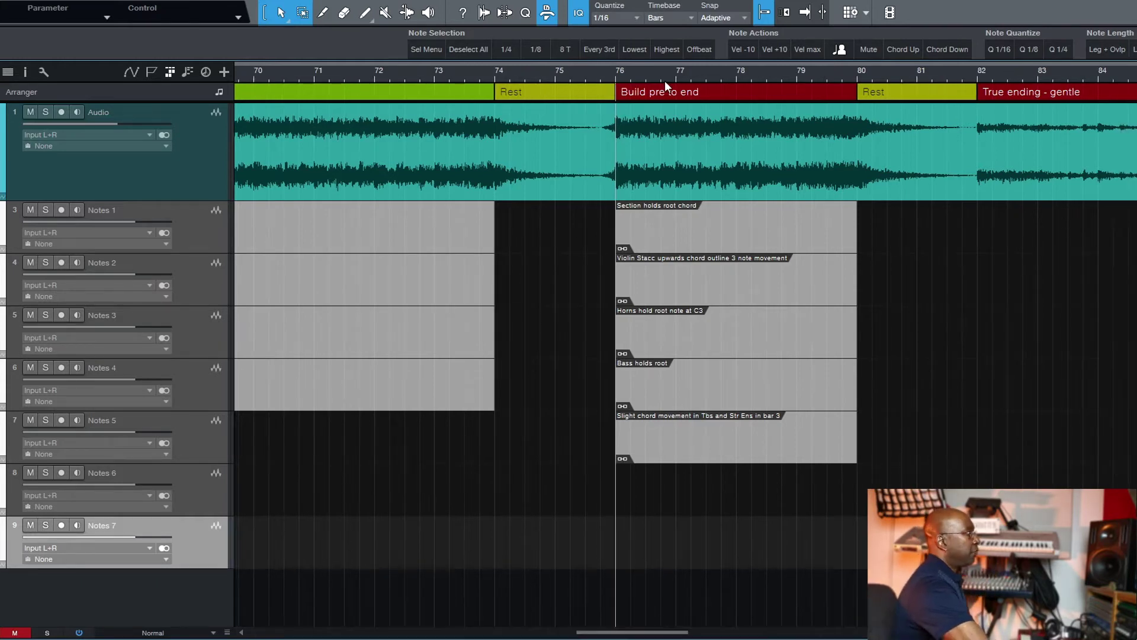
Step: Set the file tempo of the Reference 6 audio event to 160
{"action": "right_click", "coordinate": [648, 169]}
{"action": "left_click", "coordinate": [740, 196]}
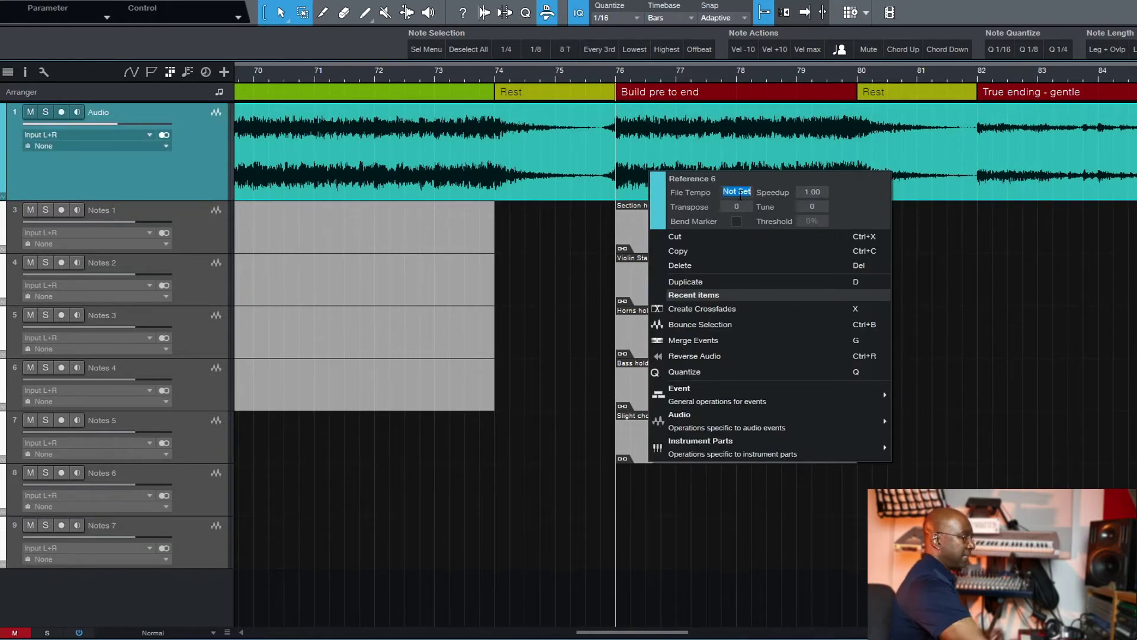
{"action": "type", "text": "160"}
{"action": "key", "text": "Return"}
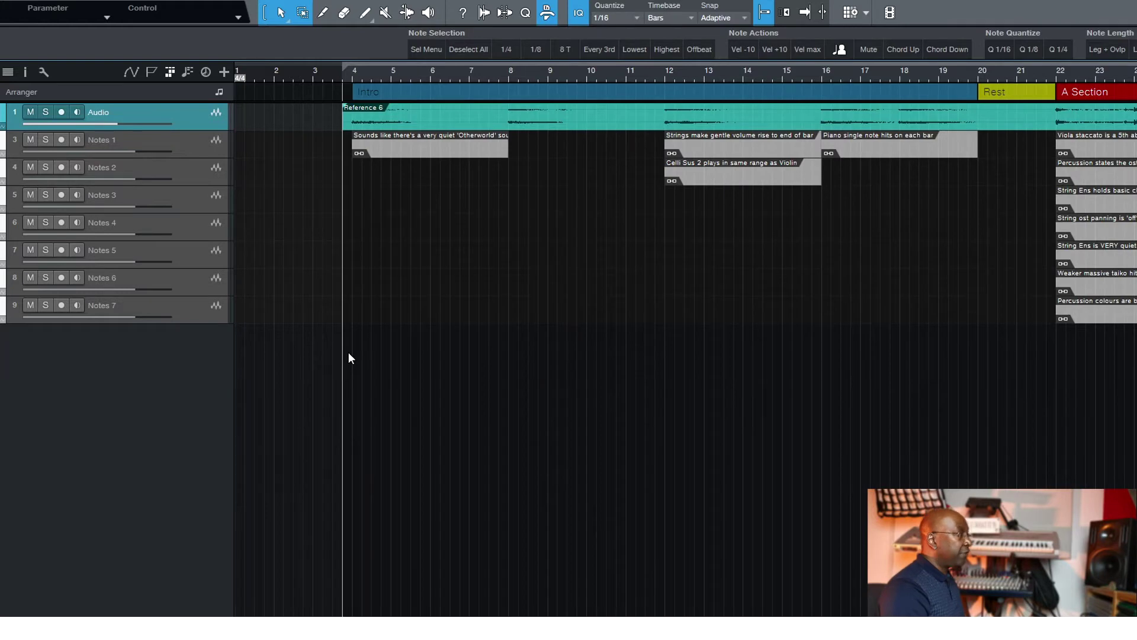
Step: Review the annotated arrangement as a whole, and compare the Intro and A Section notes with the tracks enlarged
{"action": "key", "text": "w"}
{"action": "key", "text": "w"}
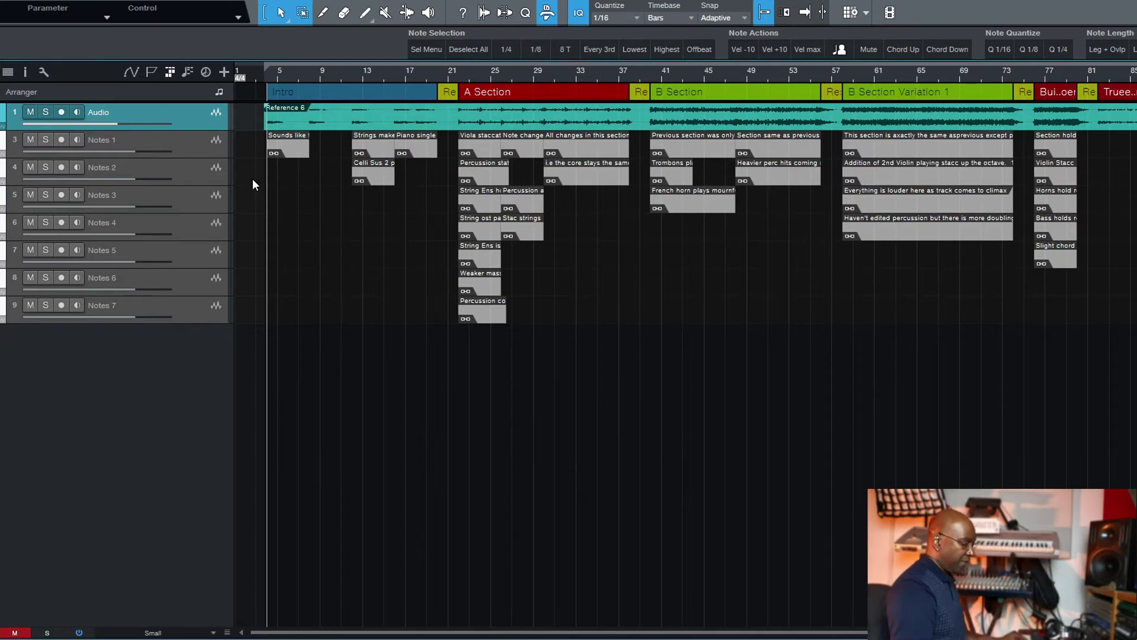
{"action": "key", "text": "alt+e"}
{"action": "scroll", "coordinate": [252, 179], "scroll_direction": "up", "scroll_amount": 5}
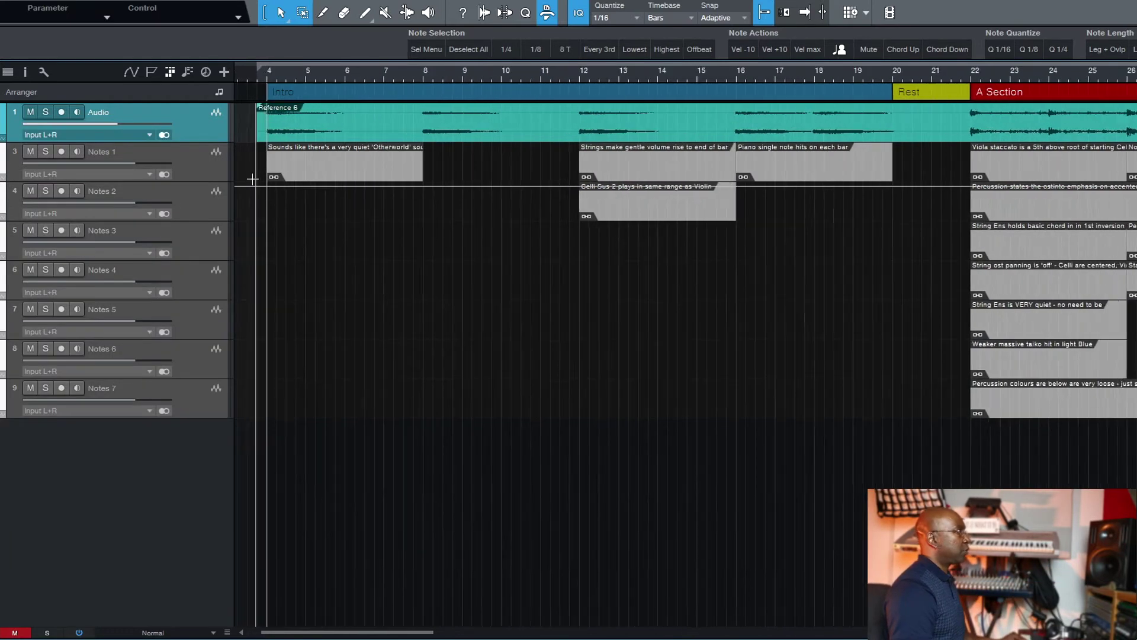
{"action": "scroll", "coordinate": [252, 179], "scroll_direction": "up", "scroll_amount": 1}
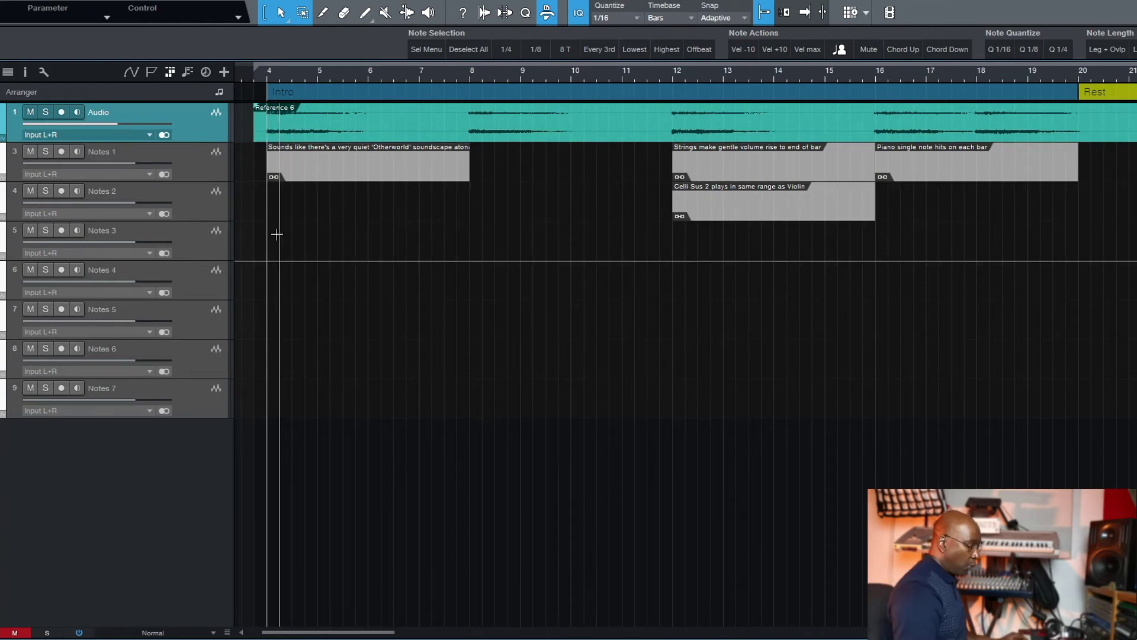
{"action": "scroll", "coordinate": [276, 235], "scroll_direction": "down", "scroll_amount": 4}
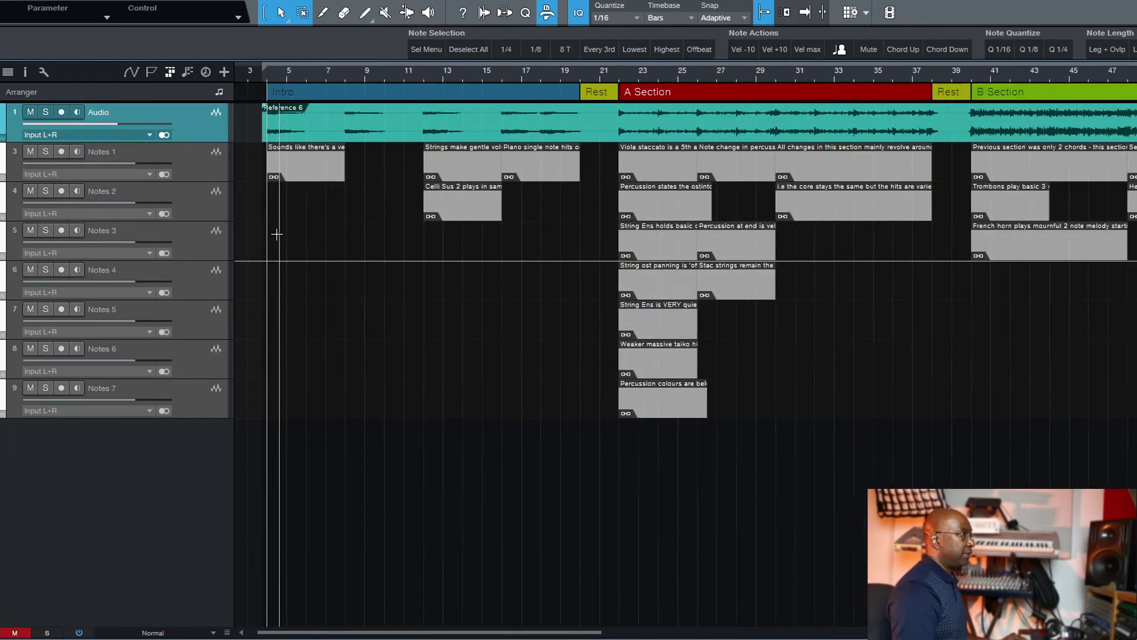
Step: Examine the BlackHole Piano C4 events through the Intro, selecting the one-bar events at bars 16, 17 and 19 in turn
{"action": "scroll", "coordinate": [276, 234], "scroll_direction": "down", "scroll_amount": 1}
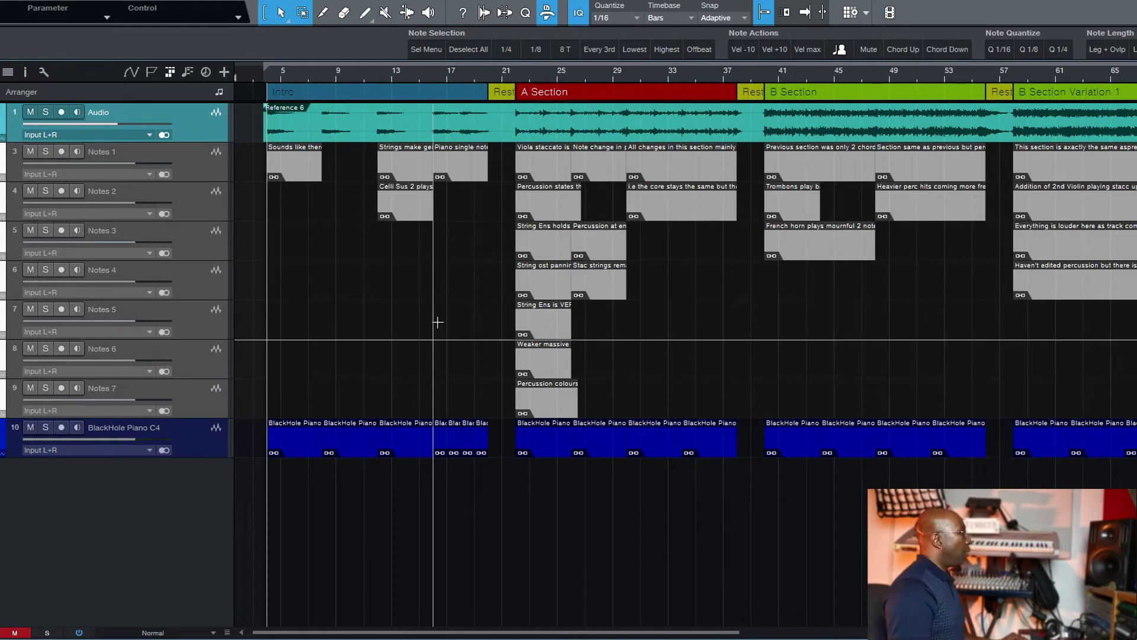
{"action": "key", "text": "e"}
{"action": "key", "text": "e"}
{"action": "key", "text": "e"}
{"action": "key", "text": "e"}
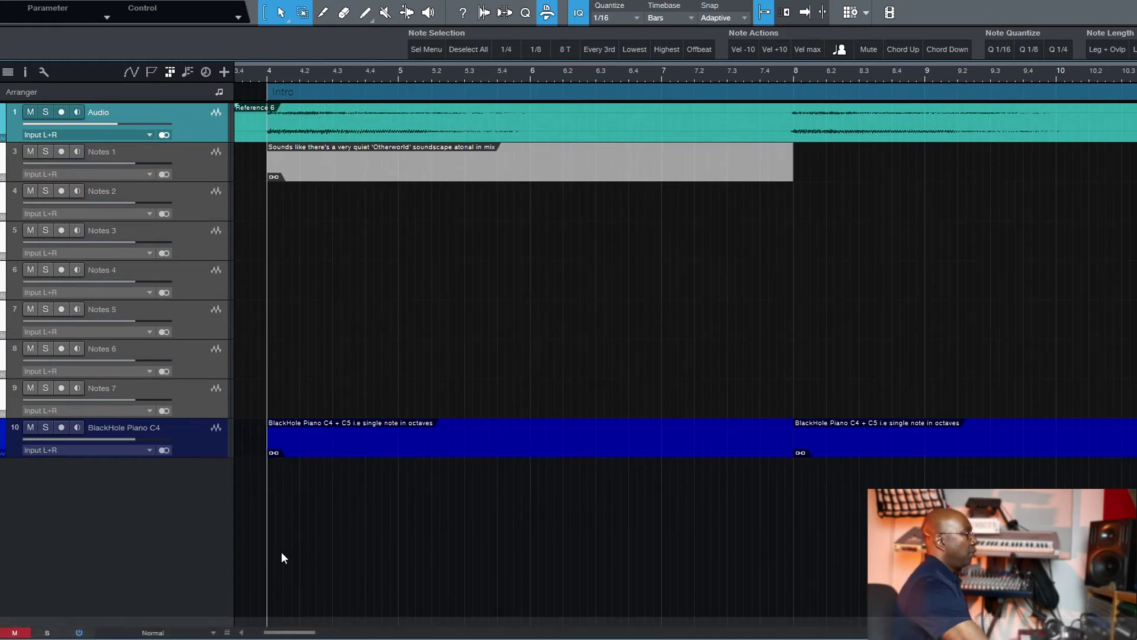
{"action": "key", "text": "w"}
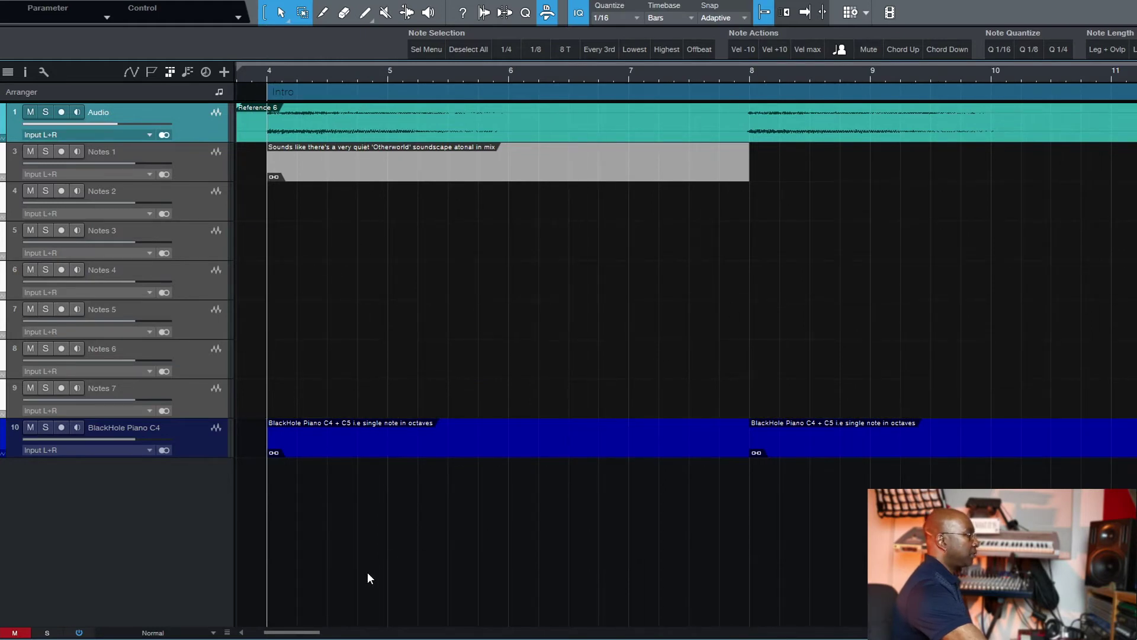
{"action": "scroll", "coordinate": [374, 570], "scroll_direction": "right", "scroll_amount": 10}
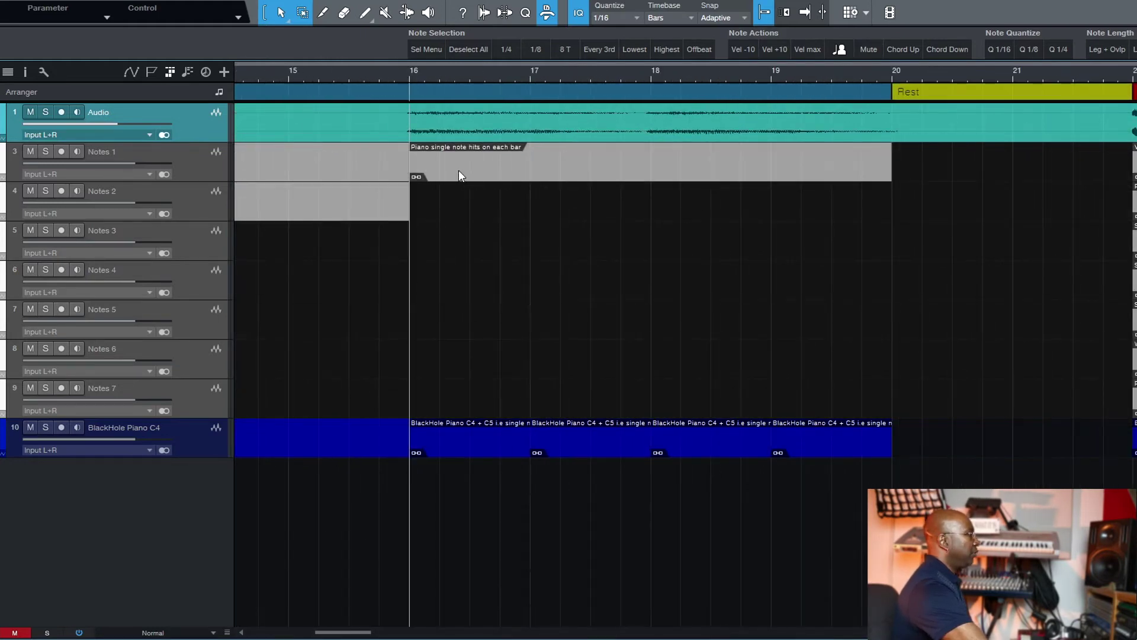
{"action": "left_click", "coordinate": [483, 450]}
{"action": "left_click", "coordinate": [567, 445]}
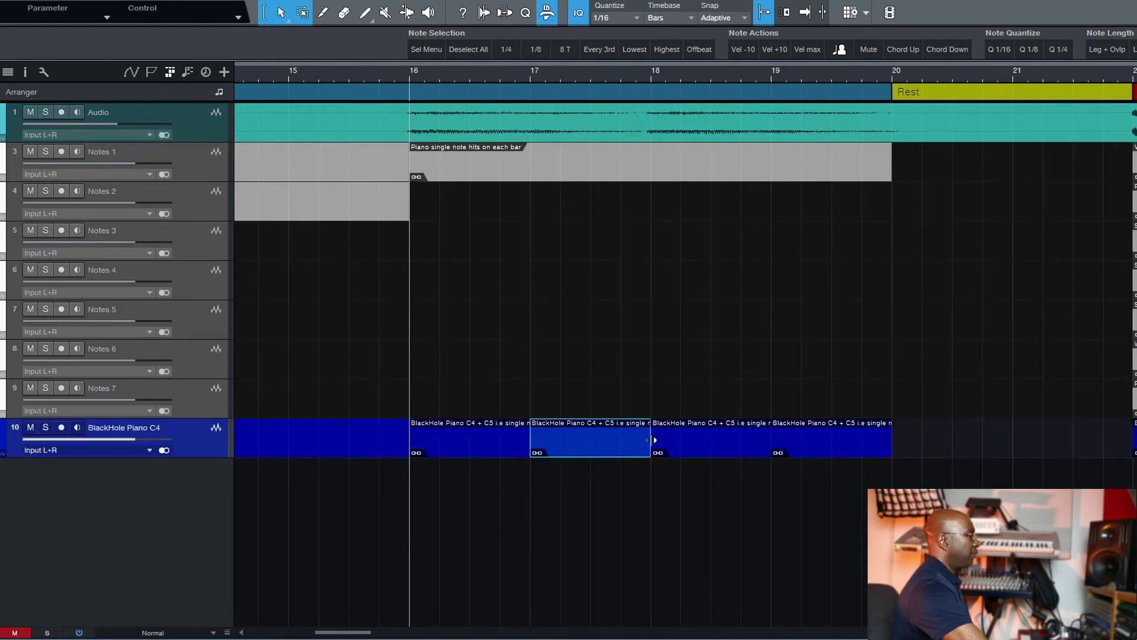
{"action": "left_click", "coordinate": [811, 451]}
Step: Follow the BlackHole Piano C4 track to the True ending section, and survey its events across the whole arrangement
{"action": "left_click_drag", "start_coordinate": [350, 638], "coordinate": [655, 618]}
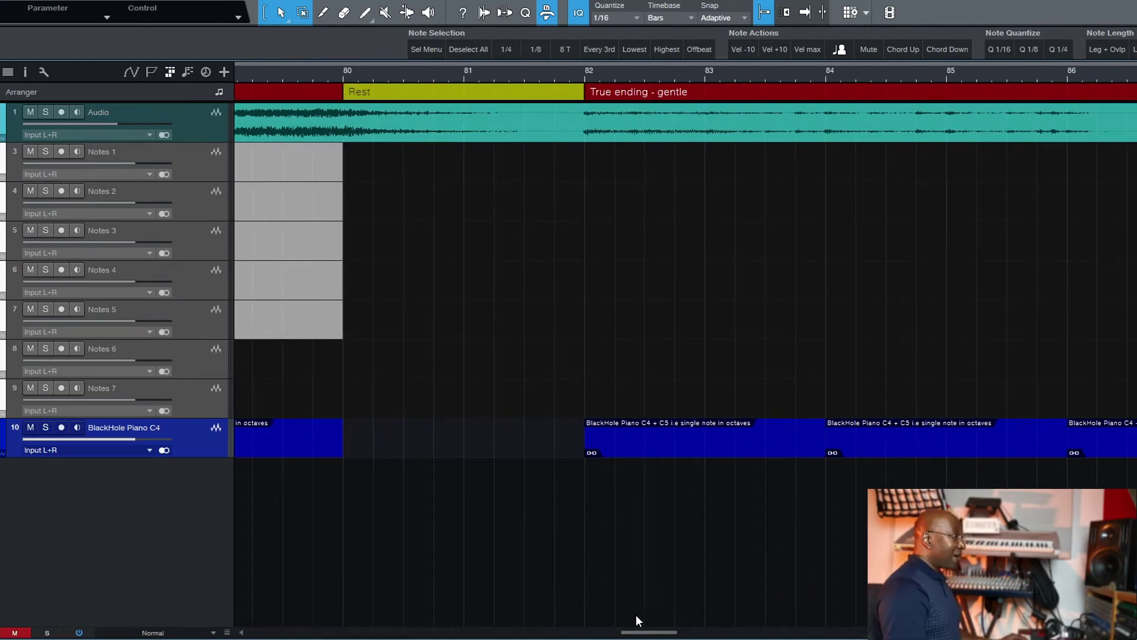
{"action": "key", "text": "z"}
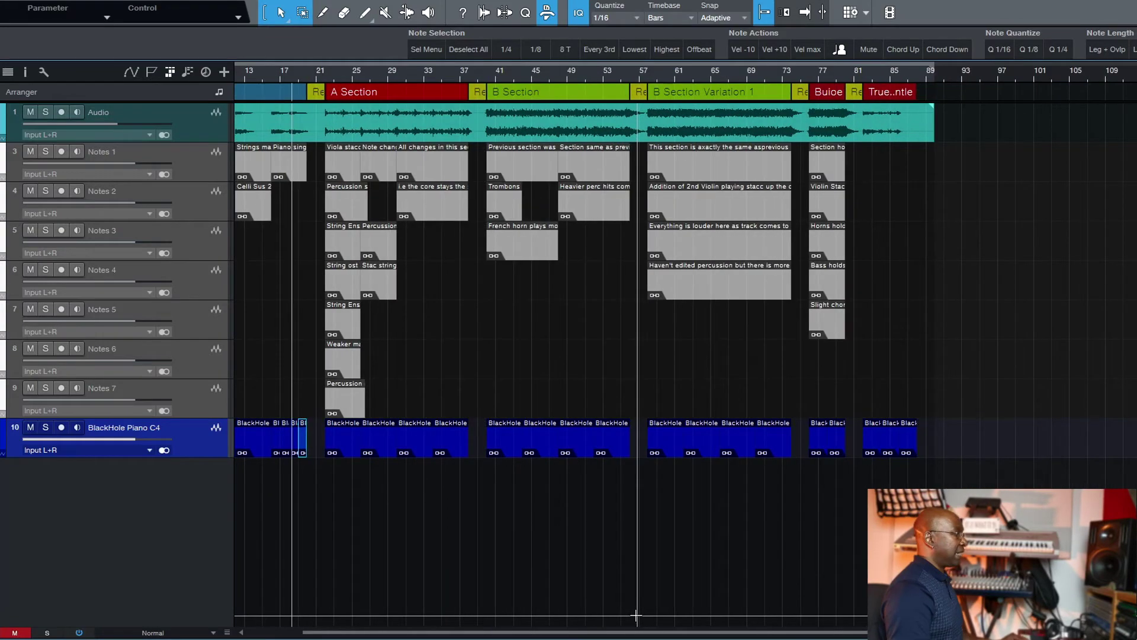
{"action": "key", "text": "Home"}
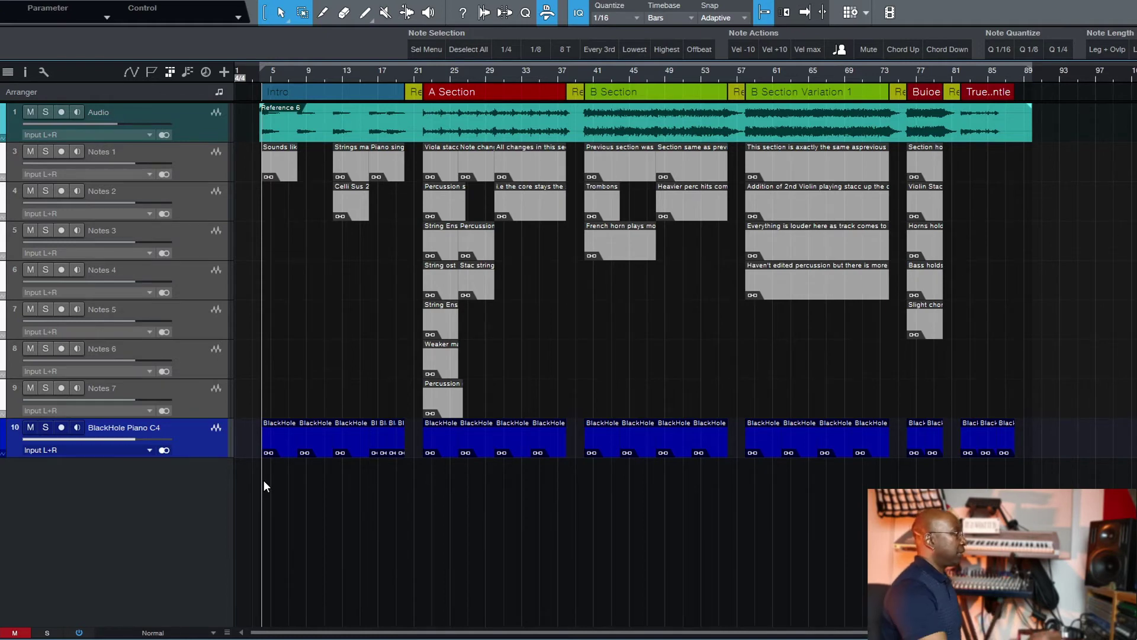
Step: Inspect the Blackhole Felt Piano track in the Intro, placing the playhead at the start of its first event in bar 5
{"action": "key", "text": "shift+w"}
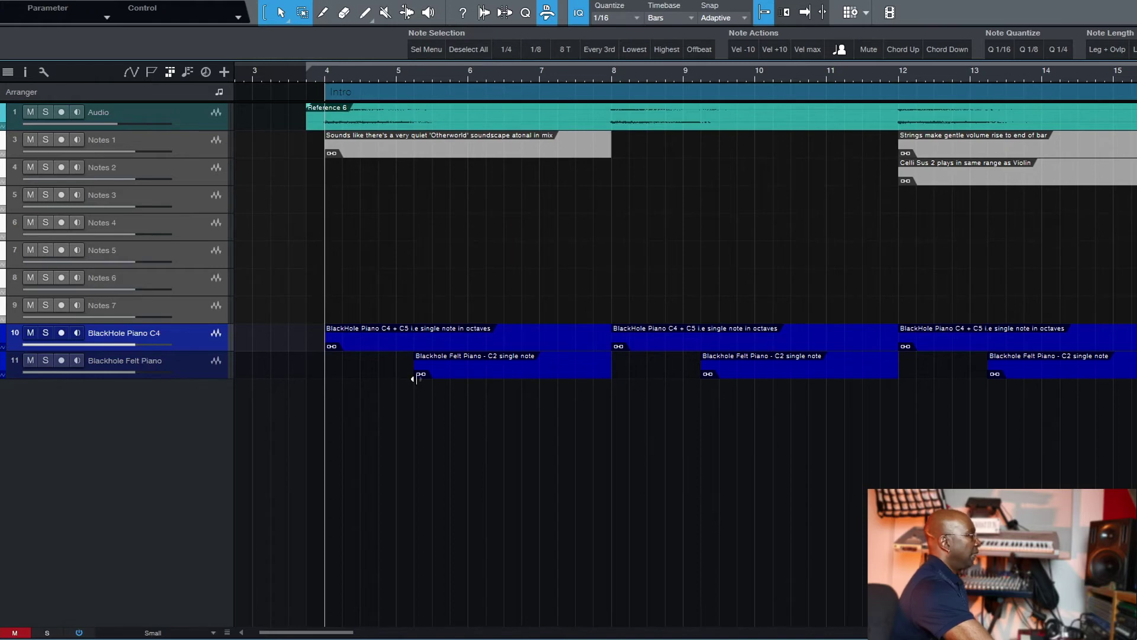
{"action": "left_click", "coordinate": [413, 237]}
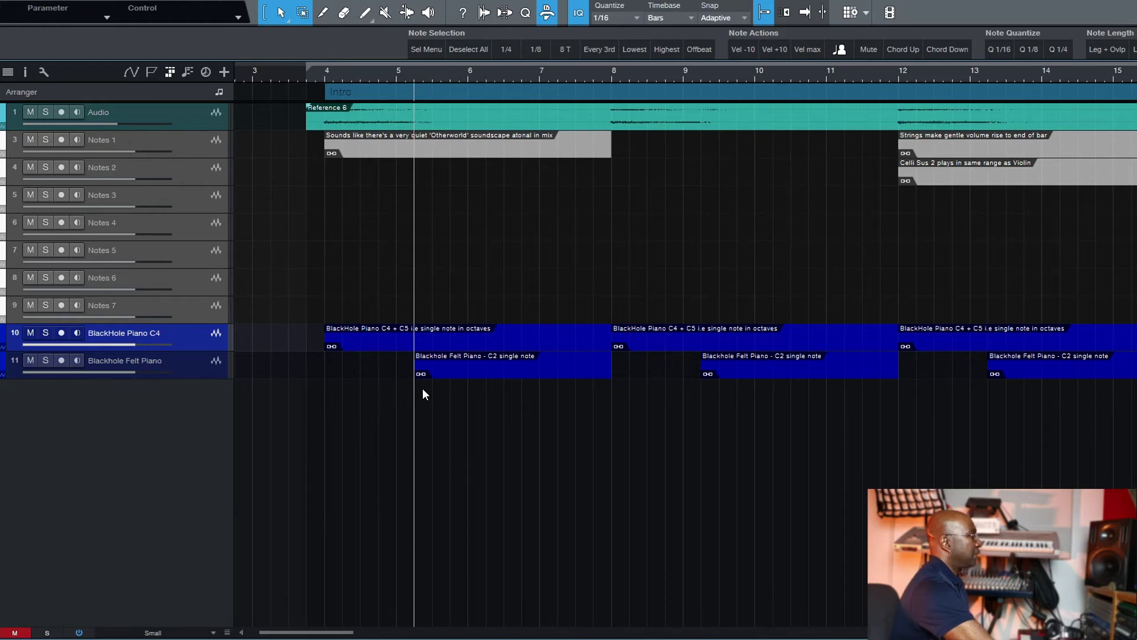
{"action": "left_click", "coordinate": [702, 396]}
{"action": "mouse_move", "coordinate": [312, 631]}
{"action": "left_mouse_down"}
{"action": "mouse_move", "coordinate": [475, 635]}
{"action": "mouse_move", "coordinate": [315, 636]}
{"action": "left_mouse_up"}
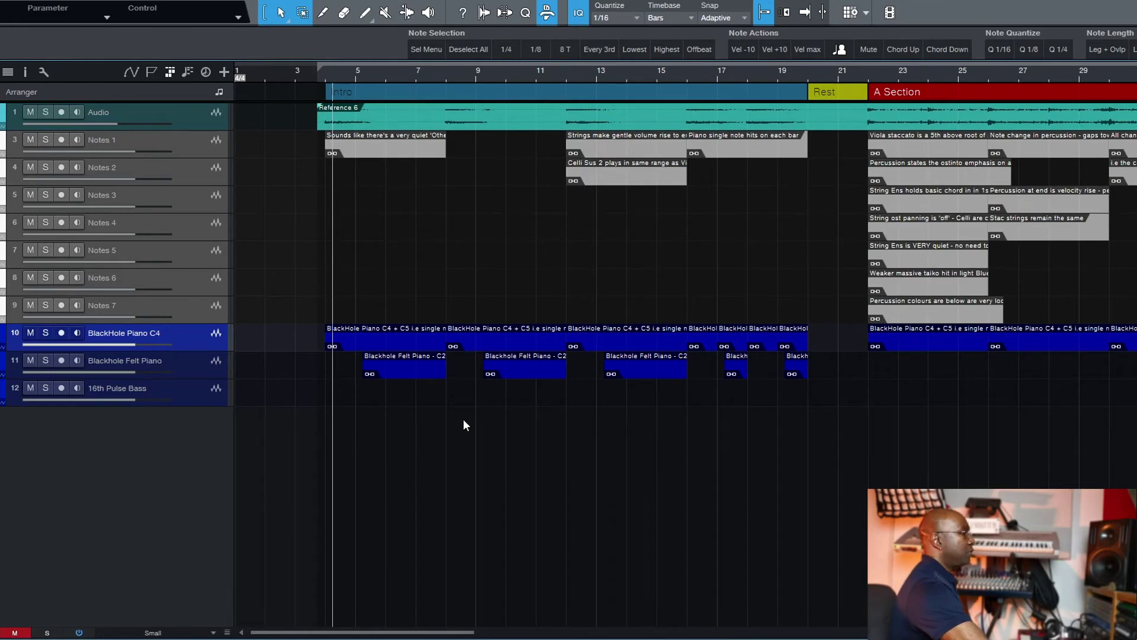
Step: Review the 16th Pulse Bass events, placing the playhead at the starts of B Section, B Section Variation 1 and the build section
{"action": "scroll", "coordinate": [478, 452], "scroll_direction": "right", "scroll_amount": 15}
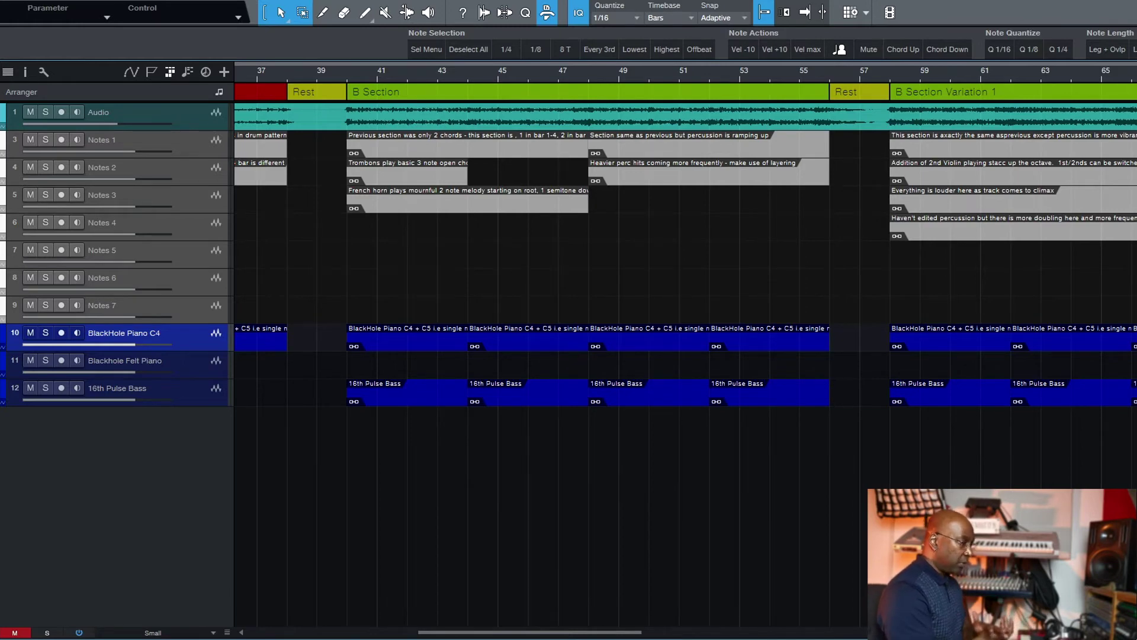
{"action": "left_click", "coordinate": [346, 366]}
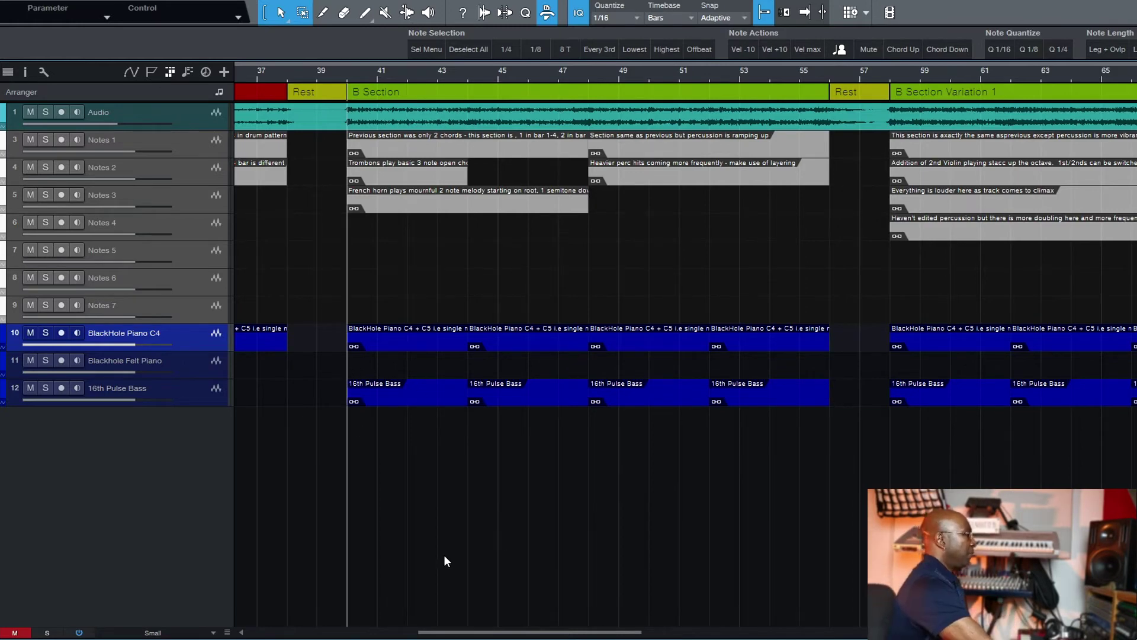
{"action": "left_click_drag", "start_coordinate": [464, 635], "coordinate": [434, 635]}
{"action": "left_click", "coordinate": [739, 251]}
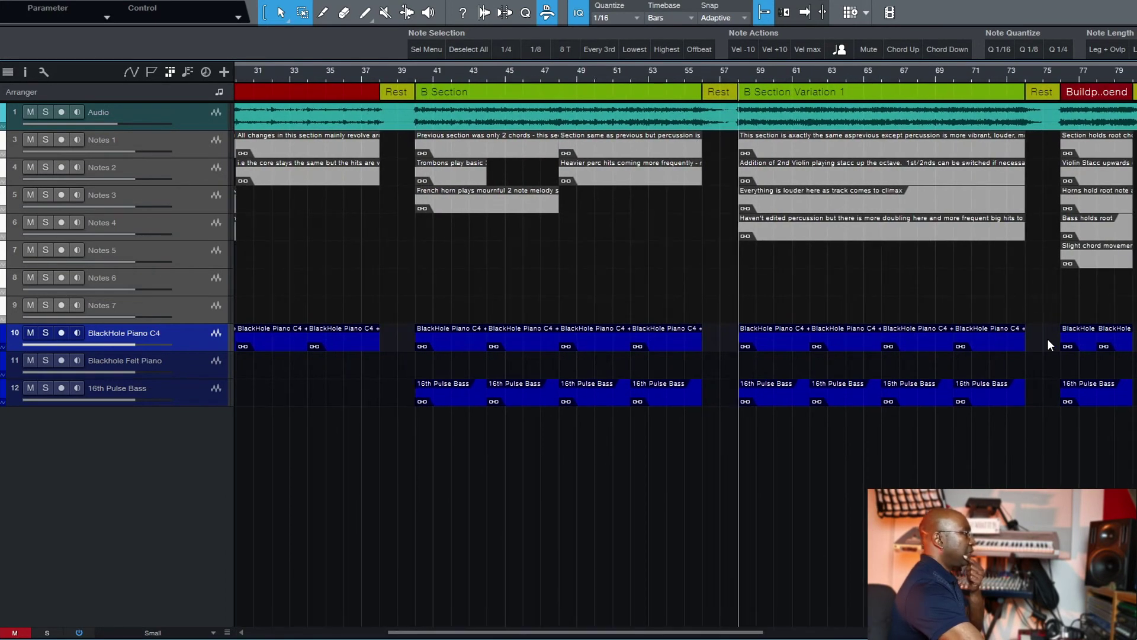
{"action": "left_click", "coordinate": [1060, 294]}
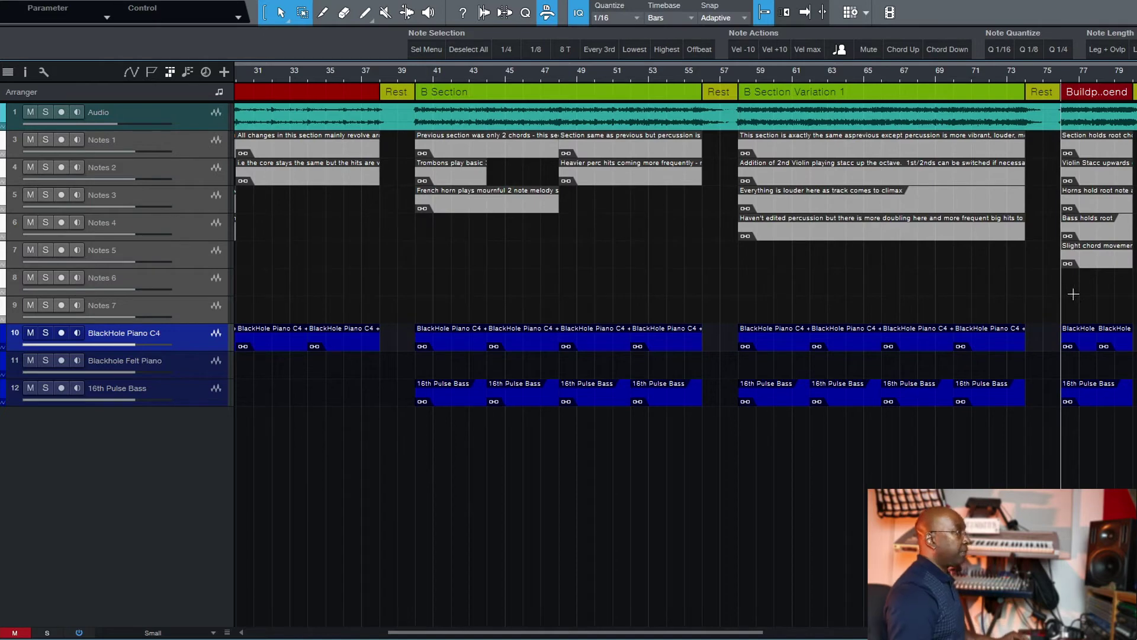
{"action": "key", "text": "e"}
{"action": "key", "text": "e"}
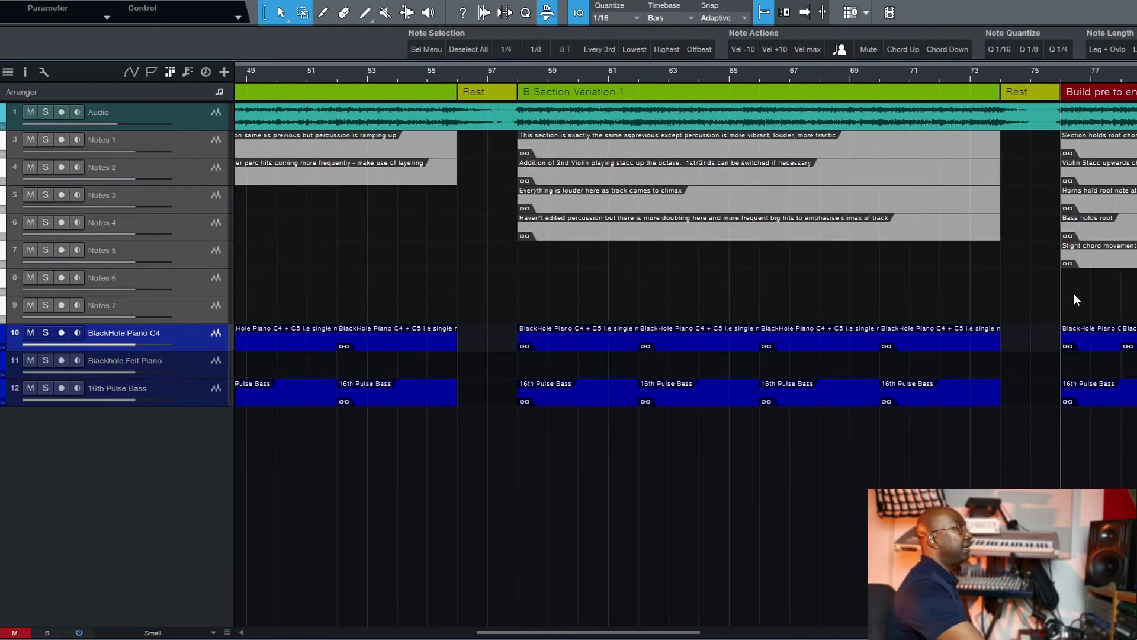
{"action": "left_click_drag", "start_coordinate": [619, 635], "coordinate": [671, 634]}
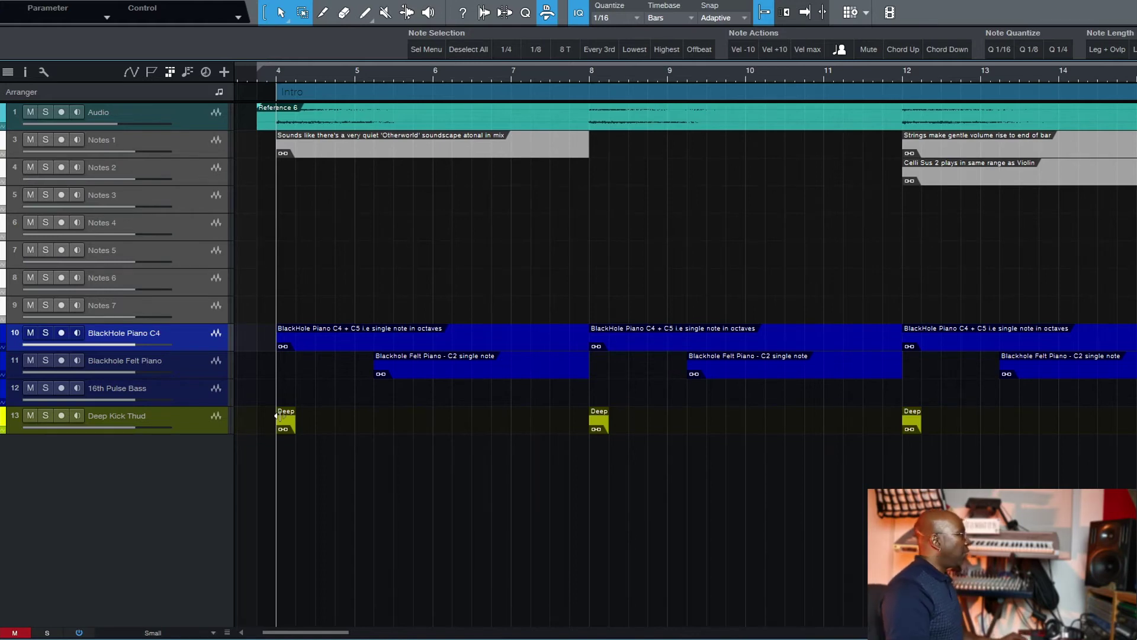
Step: Inspect the Deep Kick Thud hits in the Intro, placing the playhead at bars 8, 12 and 16 in turn
{"action": "scroll", "coordinate": [278, 415], "scroll_direction": "down", "scroll_amount": 2}
{"action": "scroll", "coordinate": [280, 414], "scroll_direction": "down", "scroll_amount": 2}
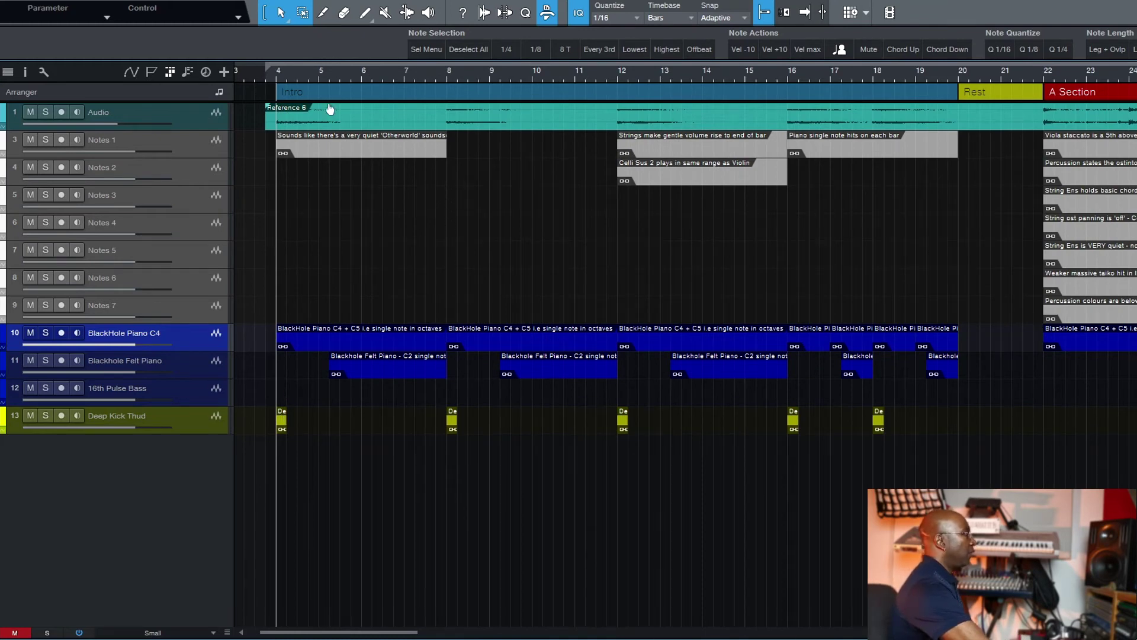
{"action": "left_click", "coordinate": [447, 396]}
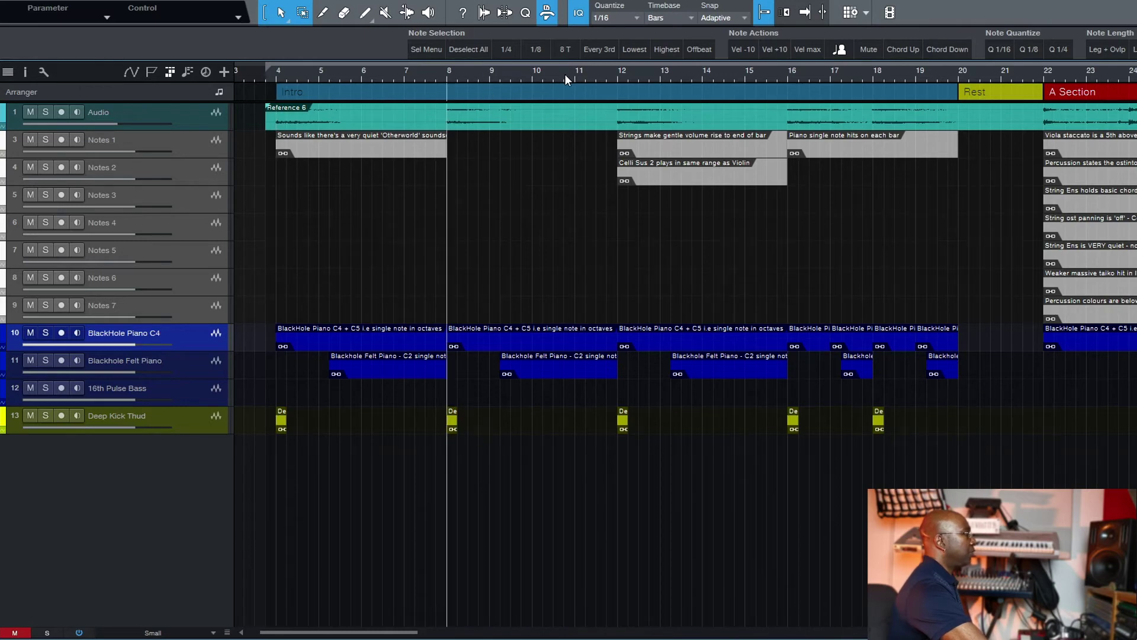
{"action": "left_click", "coordinate": [616, 294]}
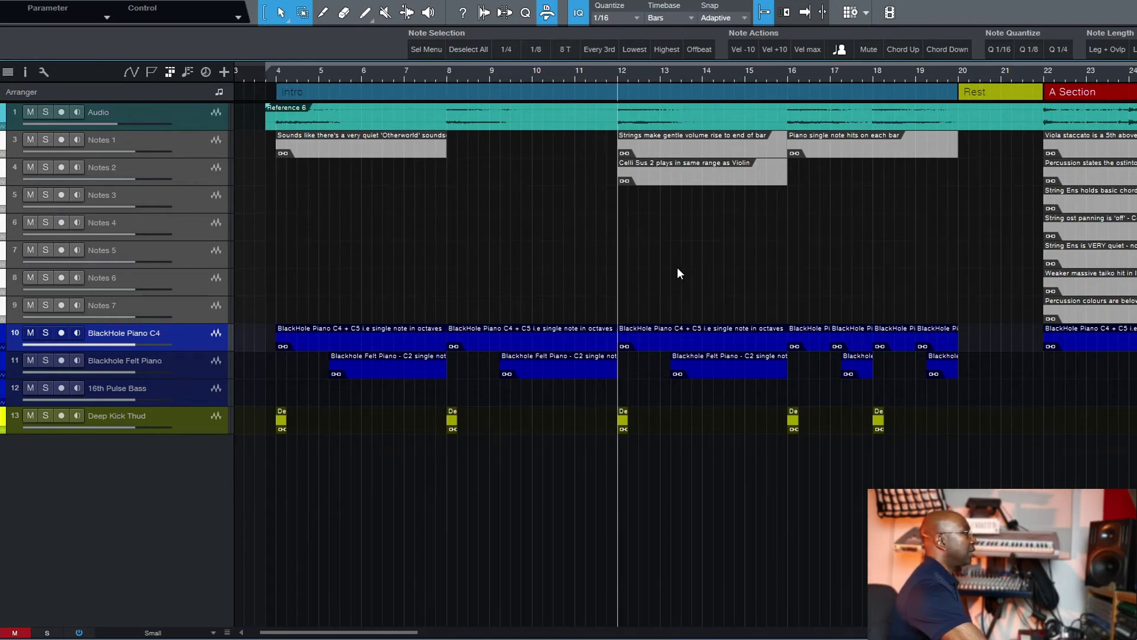
{"action": "left_click", "coordinate": [786, 390]}
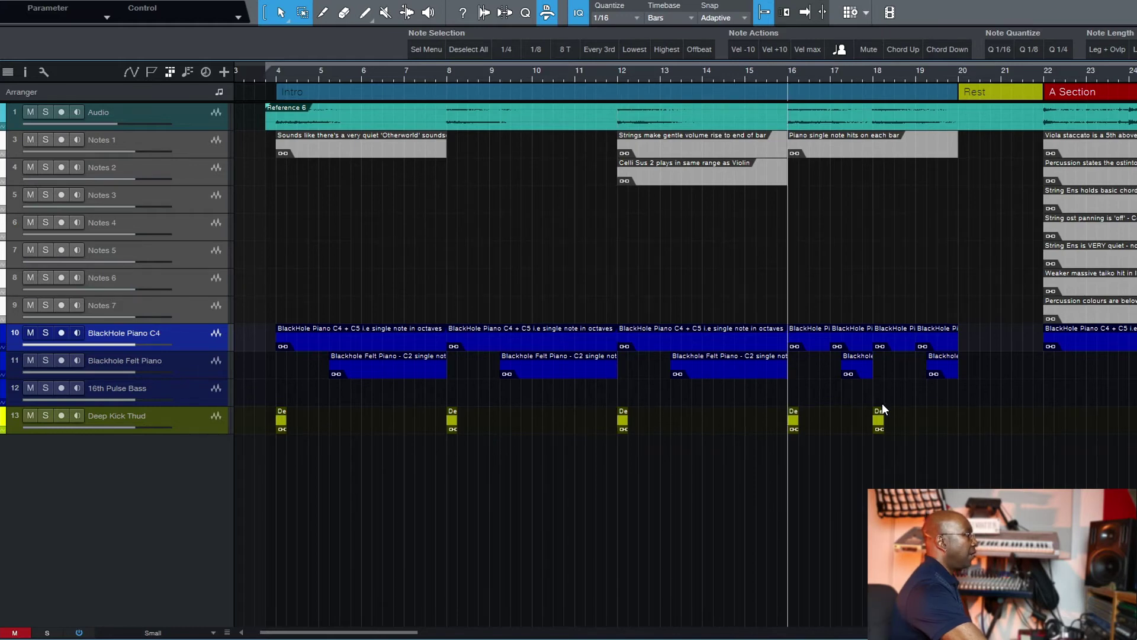
{"action": "key", "text": "space"}
{"action": "scroll", "coordinate": [875, 395], "scroll_direction": "down", "scroll_amount": 5}
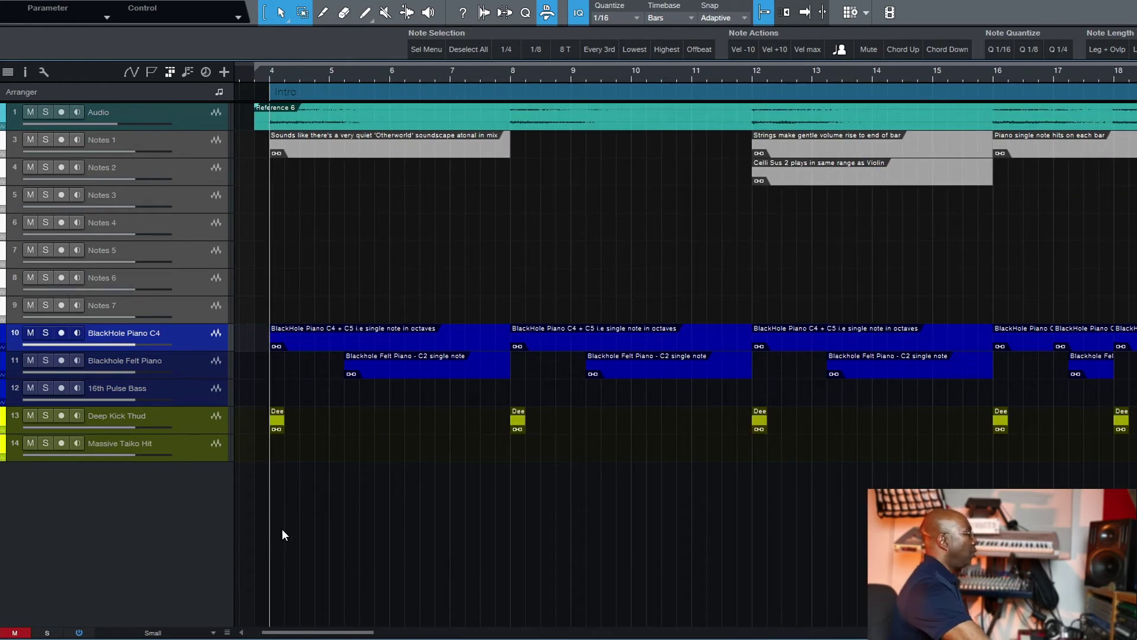
Step: Compare the Massive Taiko Hit events in the A Section with the Notes 6 note on weaker hits, and place the playhead at bar 26
{"action": "left_click", "coordinate": [169, 443]}
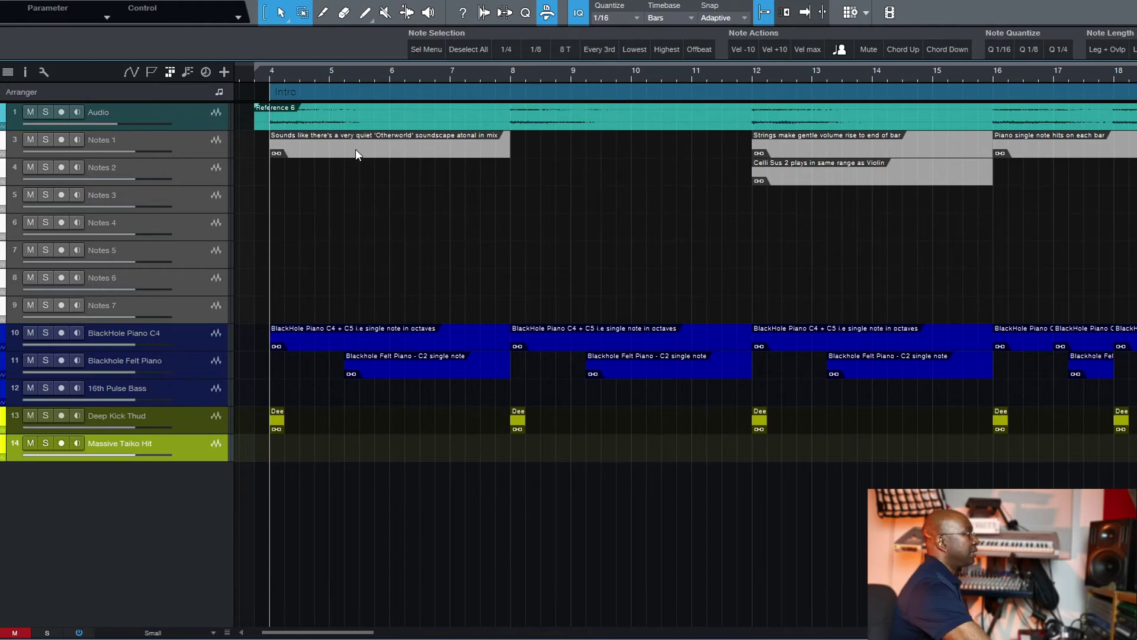
{"action": "left_click_drag", "start_coordinate": [363, 632], "coordinate": [447, 635]}
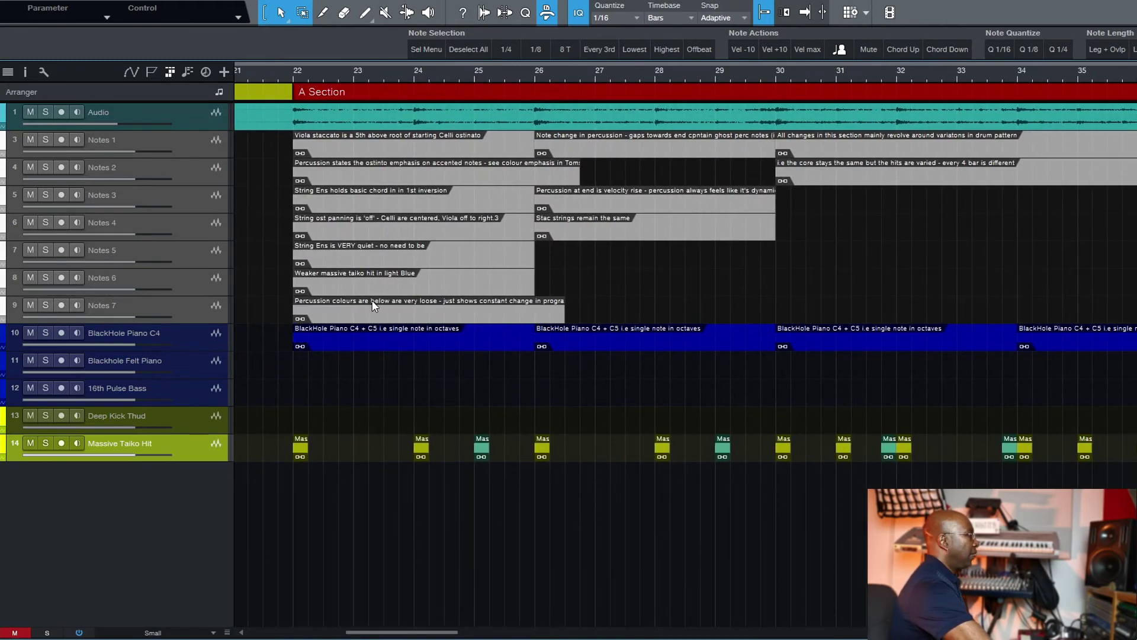
{"action": "left_click", "coordinate": [310, 282]}
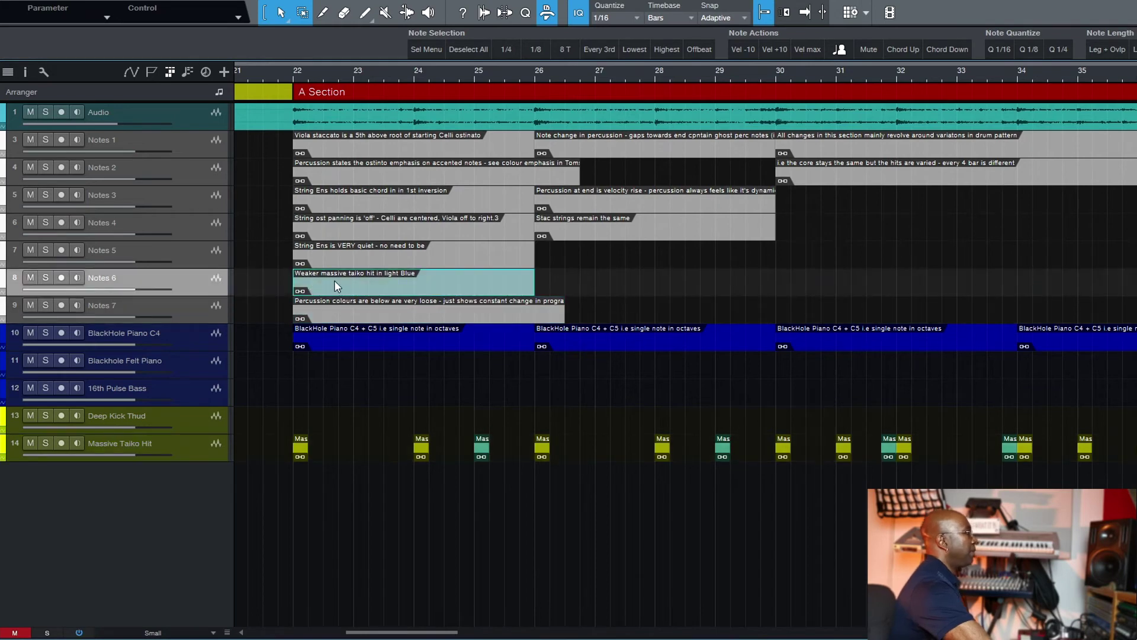
{"action": "left_click", "coordinate": [472, 446]}
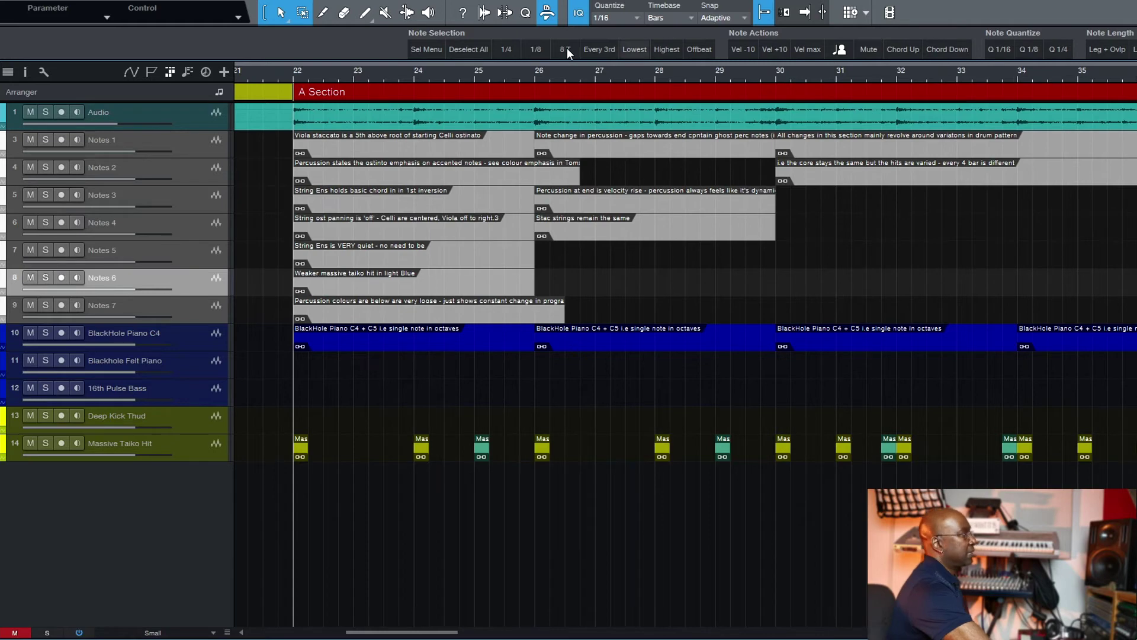
{"action": "left_click", "coordinate": [353, 101]}
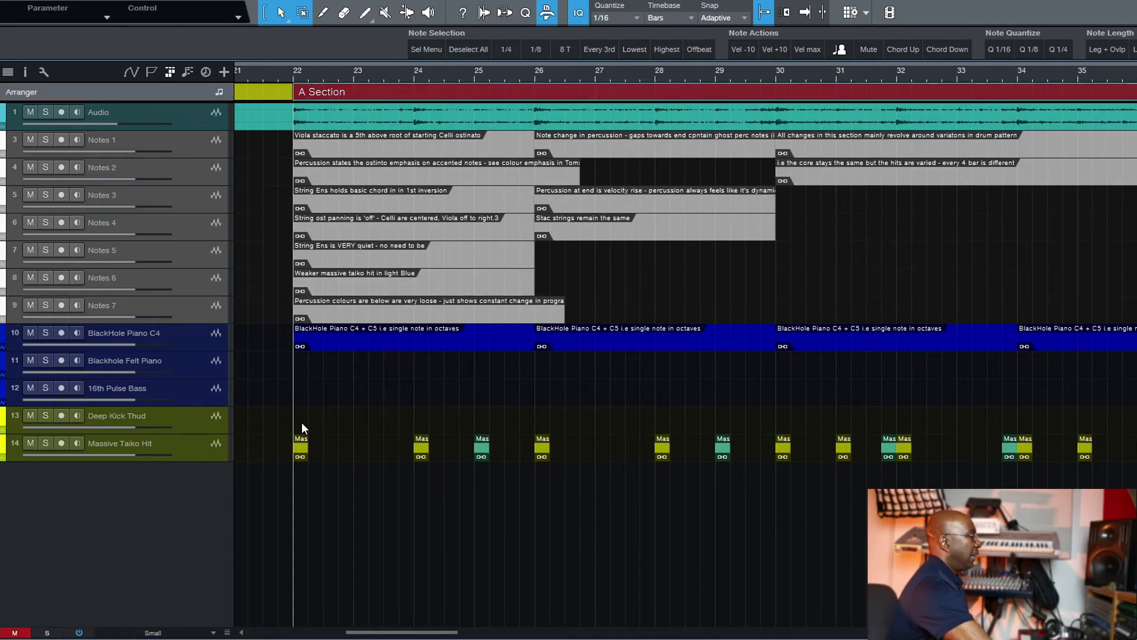
{"action": "left_click", "coordinate": [545, 384]}
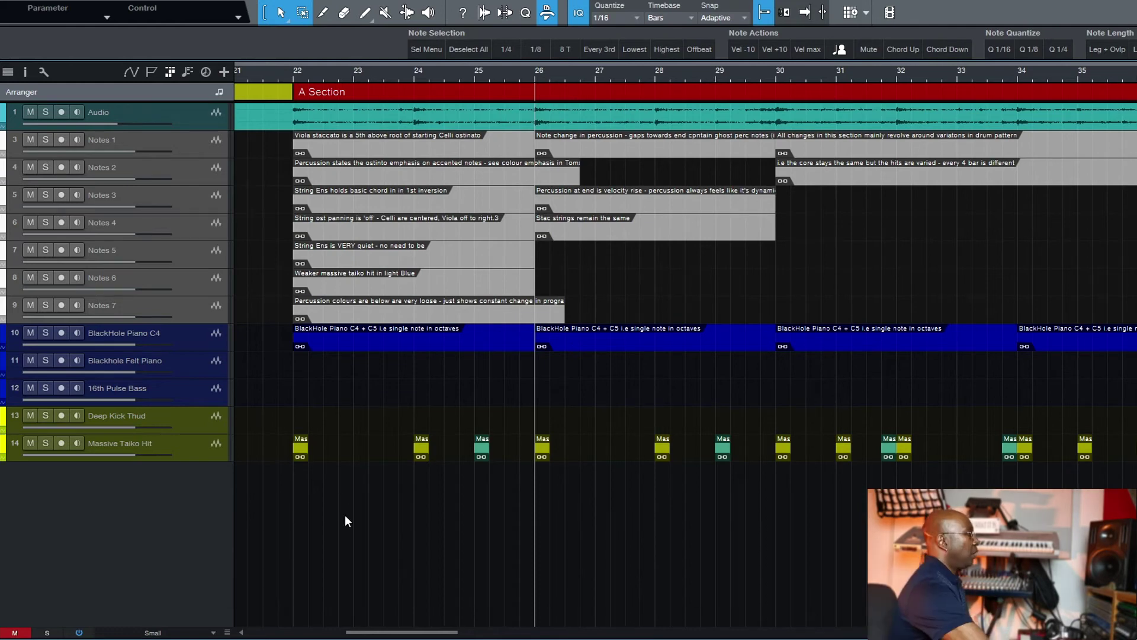
Step: Try extending the first Massive Taiko Hit event of the B Section to bar 44 and duplicating it along the track
{"action": "left_click_drag", "start_coordinate": [397, 635], "coordinate": [481, 635]}
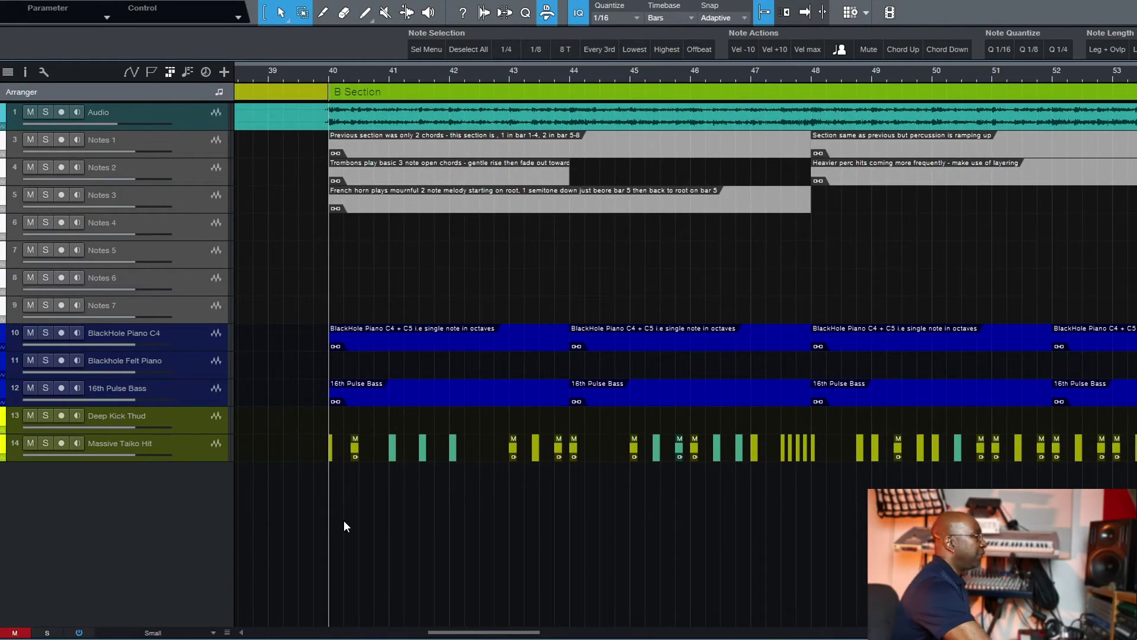
{"action": "left_click_drag", "start_coordinate": [335, 452], "coordinate": [572, 459]}
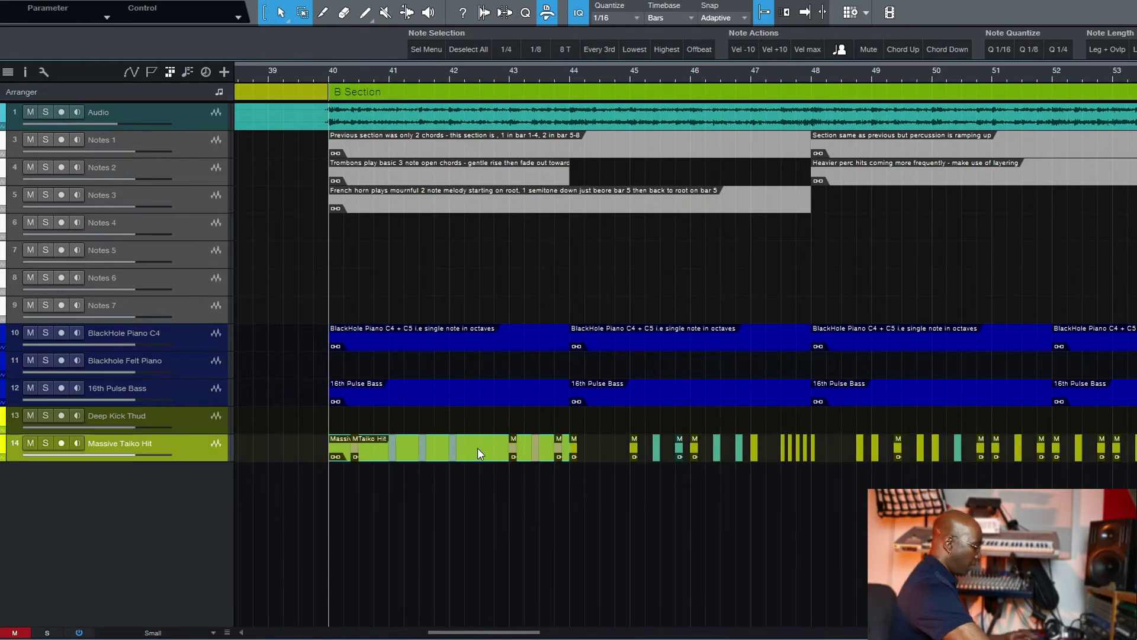
{"action": "key", "text": "d"}
{"action": "key", "text": "d"}
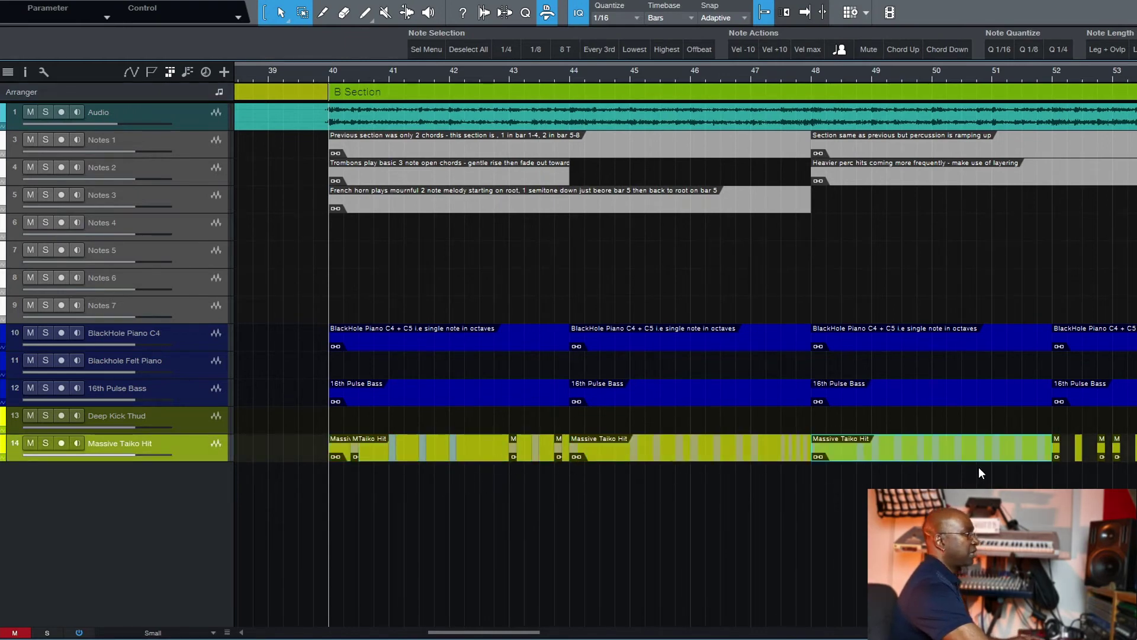
{"action": "key", "text": "d"}
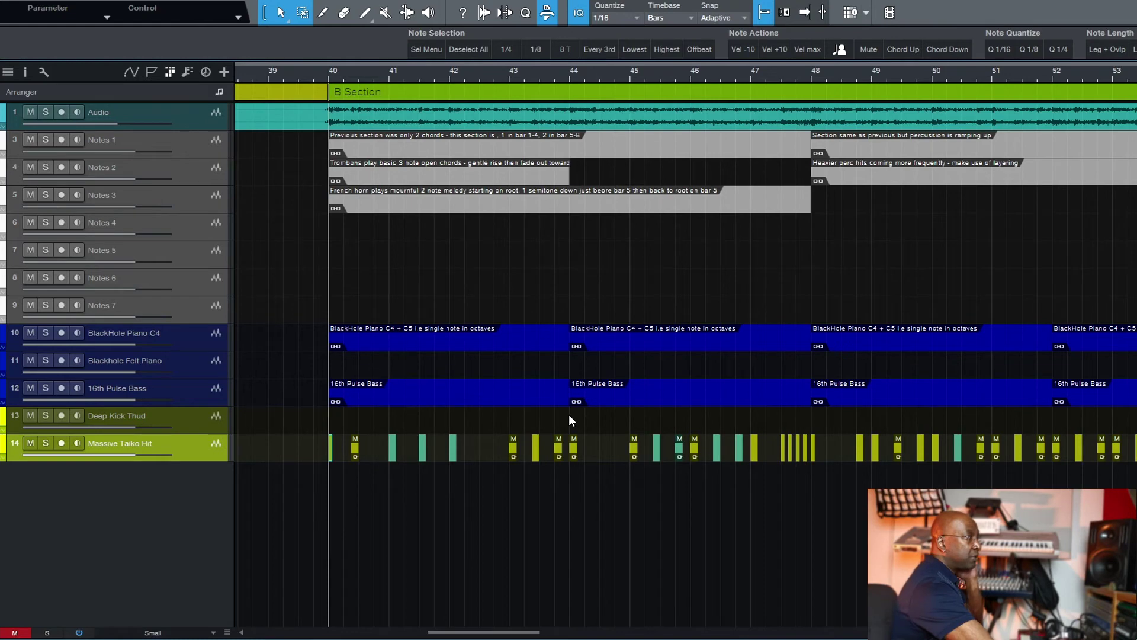
Step: Examine the Massive Taiko Hit pattern around bar 44 and across the B sections, and place the playhead at bar 40
{"action": "left_click", "coordinate": [569, 414]}
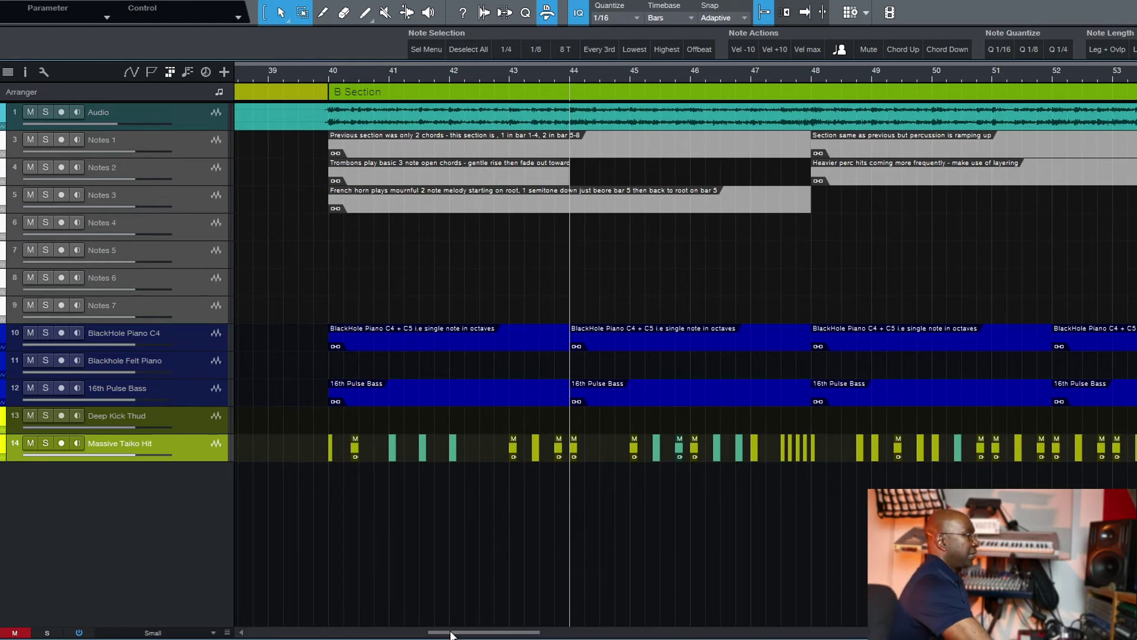
{"action": "left_click_drag", "start_coordinate": [450, 635], "coordinate": [596, 637]}
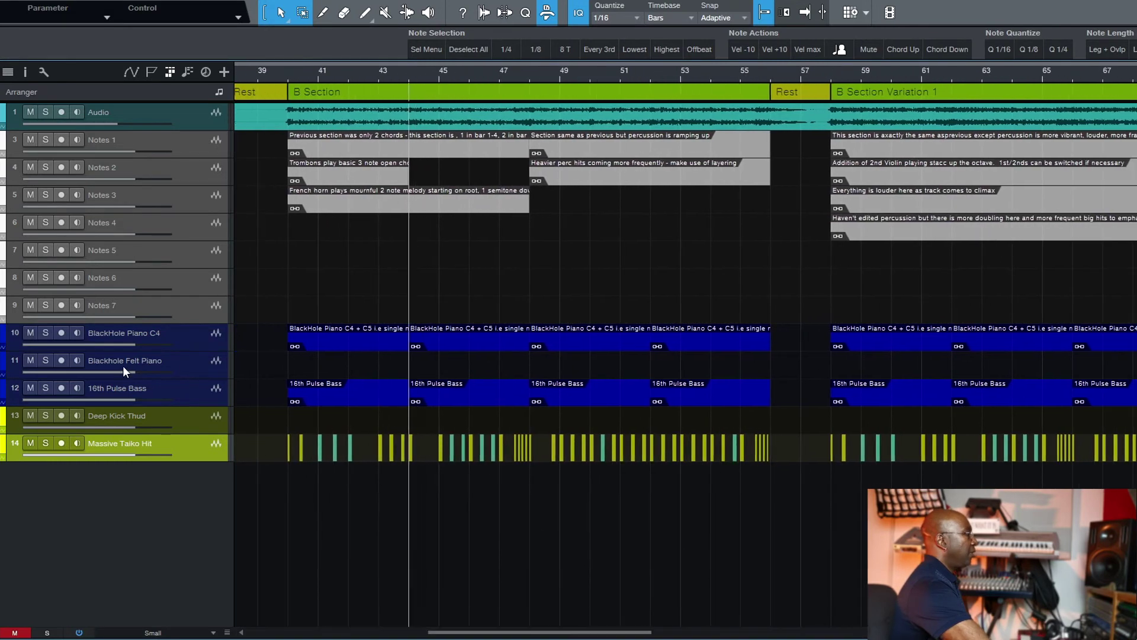
{"action": "left_click", "coordinate": [286, 413]}
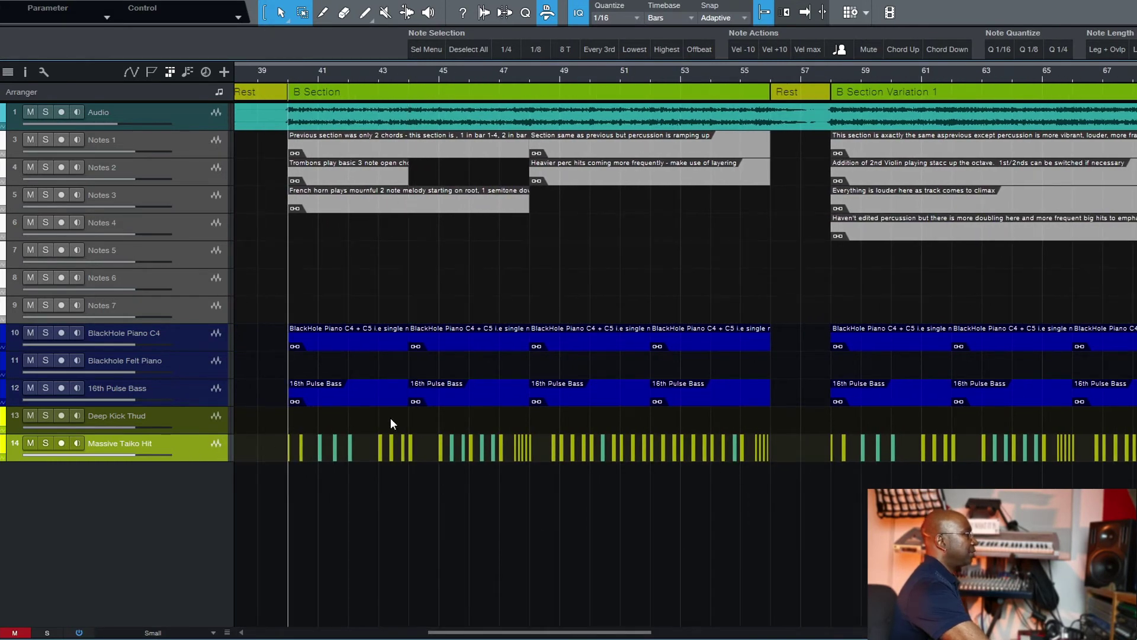
Step: Examine the Massive Taiko Hit pattern from the B Section through to the gentle true ending, and place the playhead at bar 82
{"action": "left_click_drag", "start_coordinate": [511, 622], "coordinate": [521, 630]}
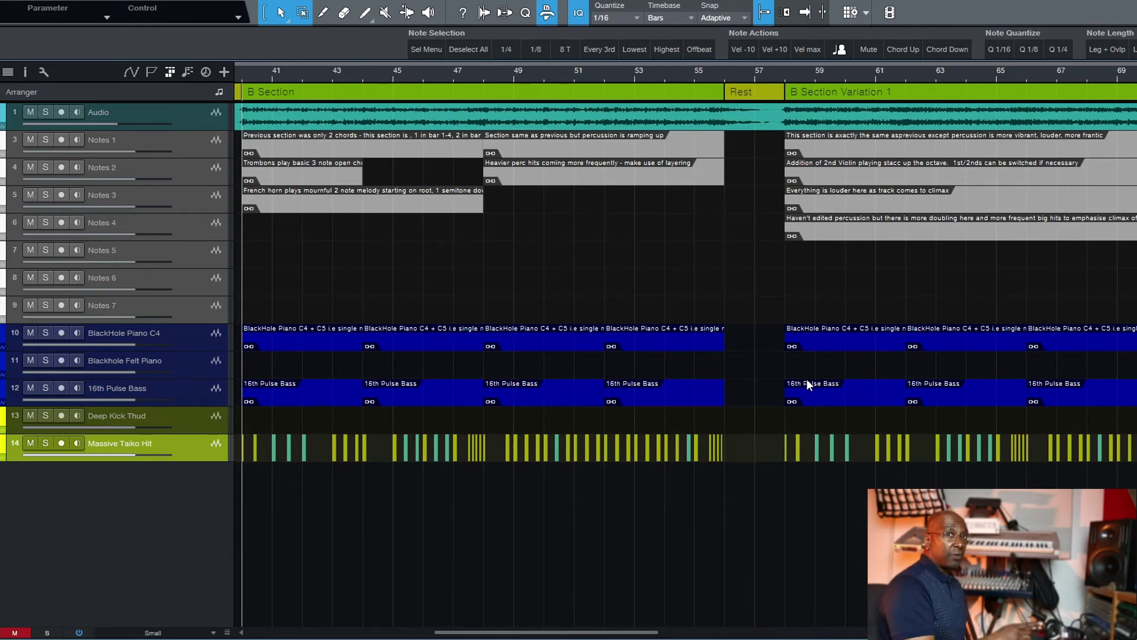
{"action": "left_click_drag", "start_coordinate": [482, 632], "coordinate": [592, 637]}
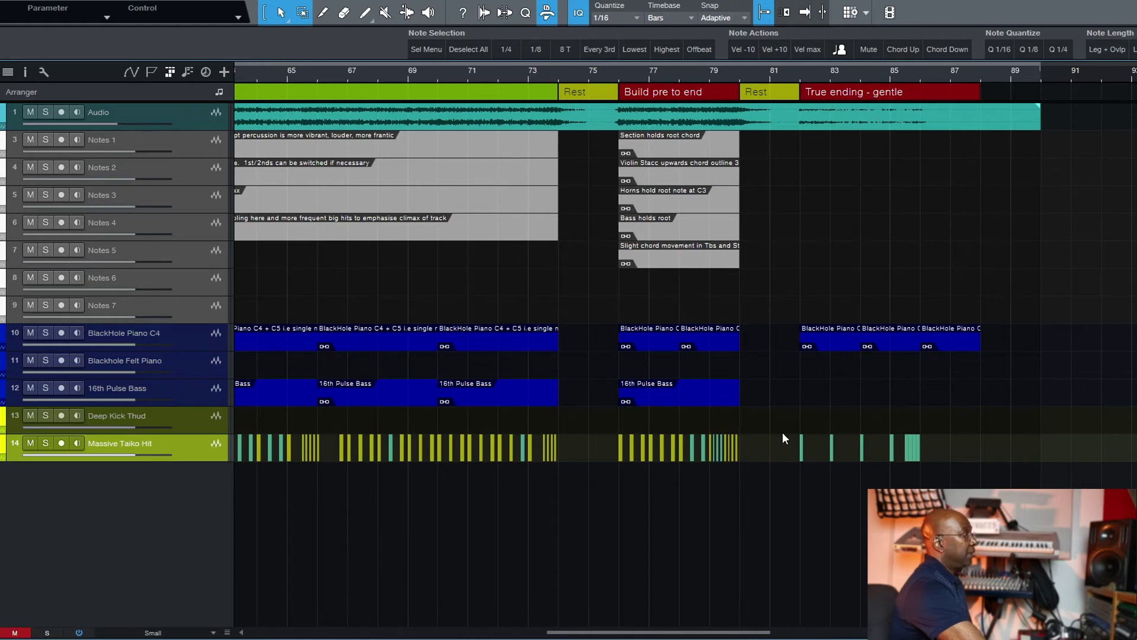
{"action": "left_click", "coordinate": [797, 413]}
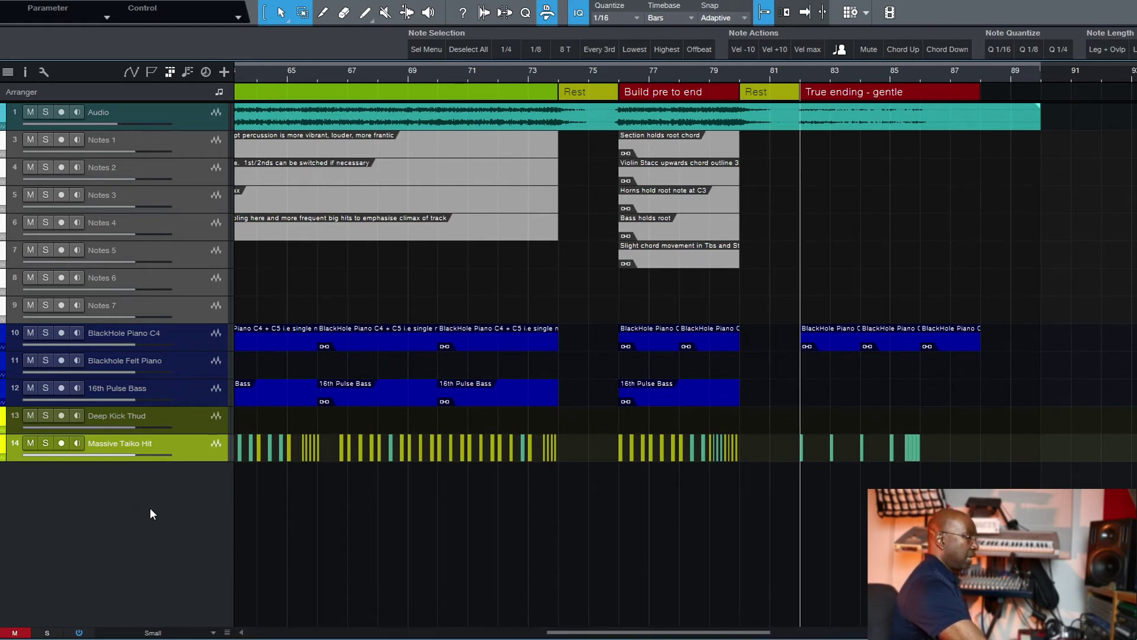
Step: Inspect the Toms hits from the start of the A Section, placing the playhead at bars 23, 24, 25 and 27 in turn
{"action": "left_click_drag", "start_coordinate": [596, 629], "coordinate": [233, 626]}
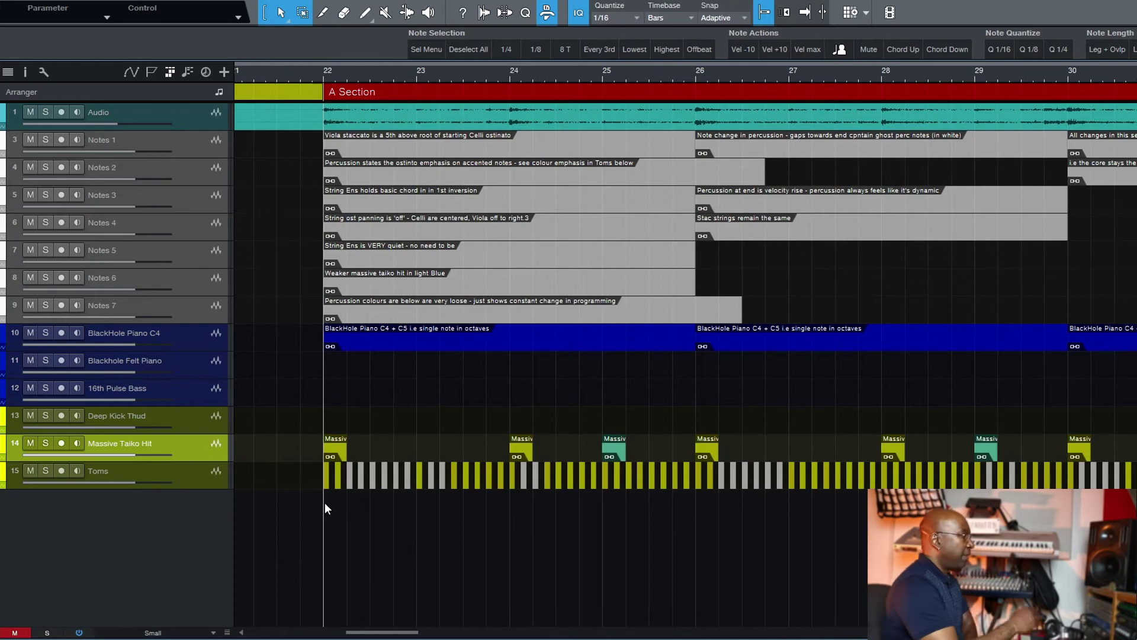
{"action": "left_click", "coordinate": [415, 74]}
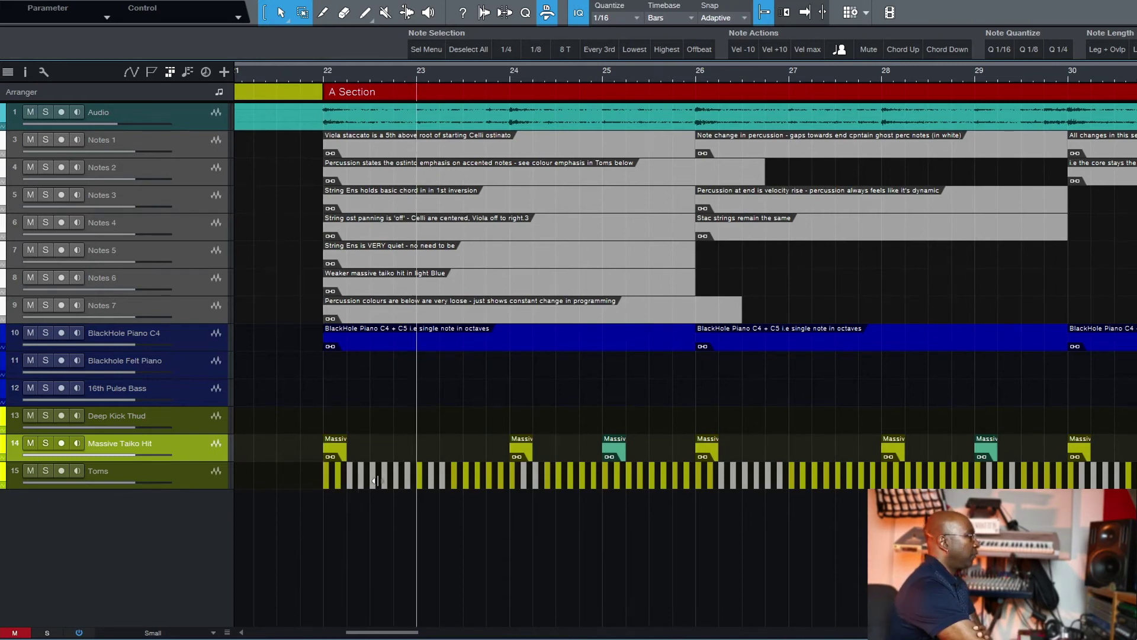
{"action": "left_click_drag", "start_coordinate": [323, 473], "coordinate": [410, 475]}
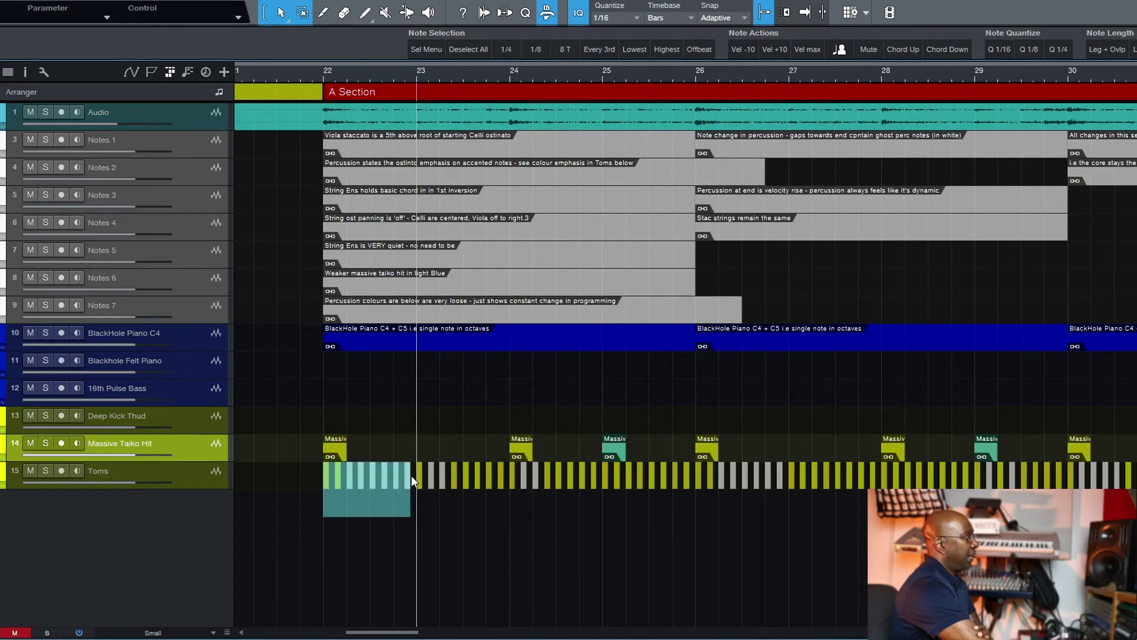
{"action": "left_click", "coordinate": [358, 491]}
{"action": "left_click", "coordinate": [416, 500]}
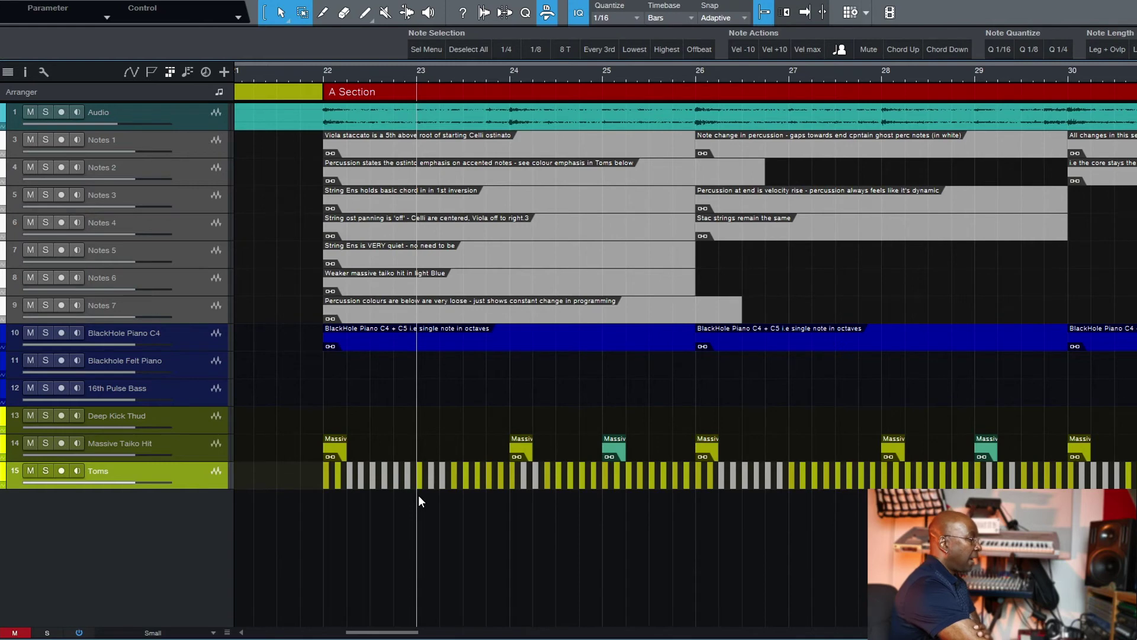
{"action": "left_click", "coordinate": [511, 495]}
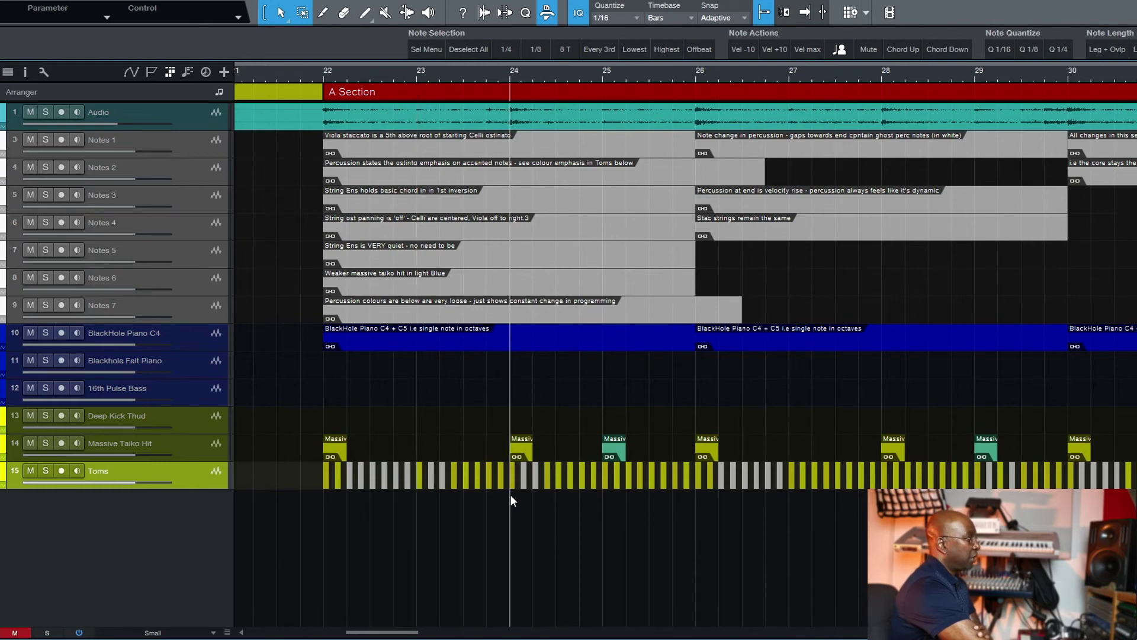
{"action": "left_click", "coordinate": [605, 502]}
{"action": "left_click", "coordinate": [790, 507]}
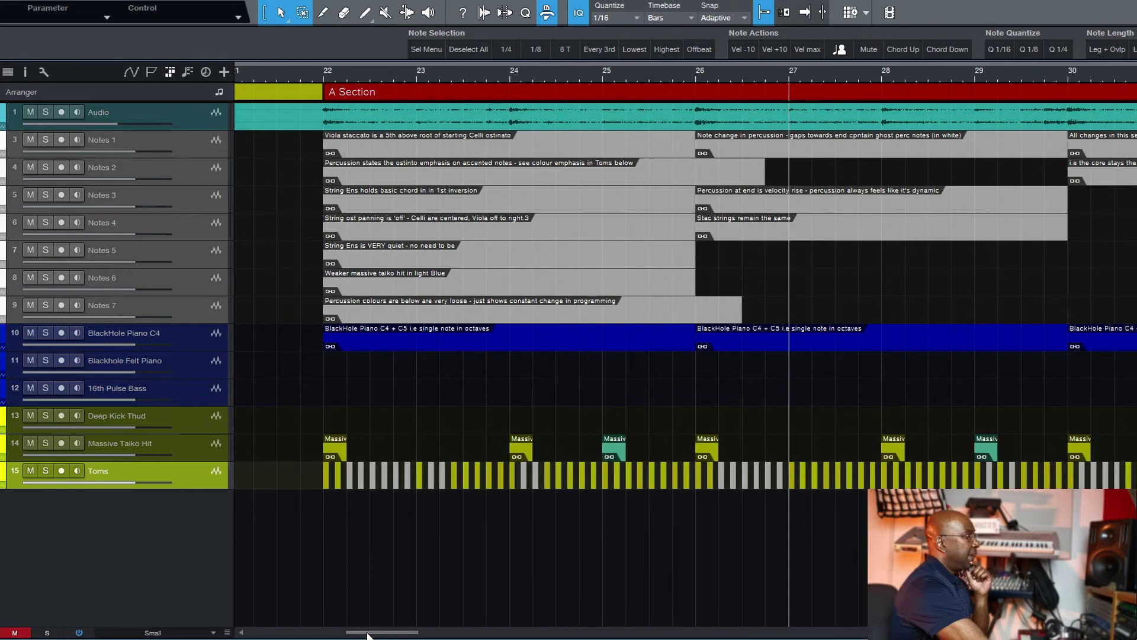
Step: Follow the Toms pattern through the A and B Sections and place the playhead midway through bar 47
{"action": "left_click_drag", "start_coordinate": [370, 635], "coordinate": [375, 636]}
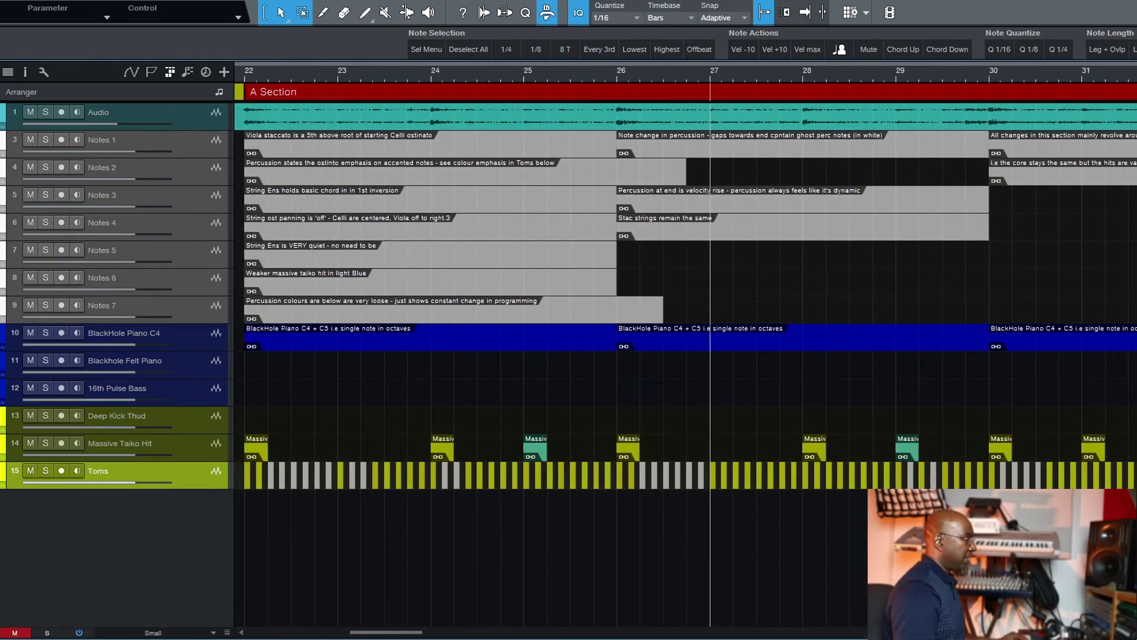
{"action": "key", "text": "w"}
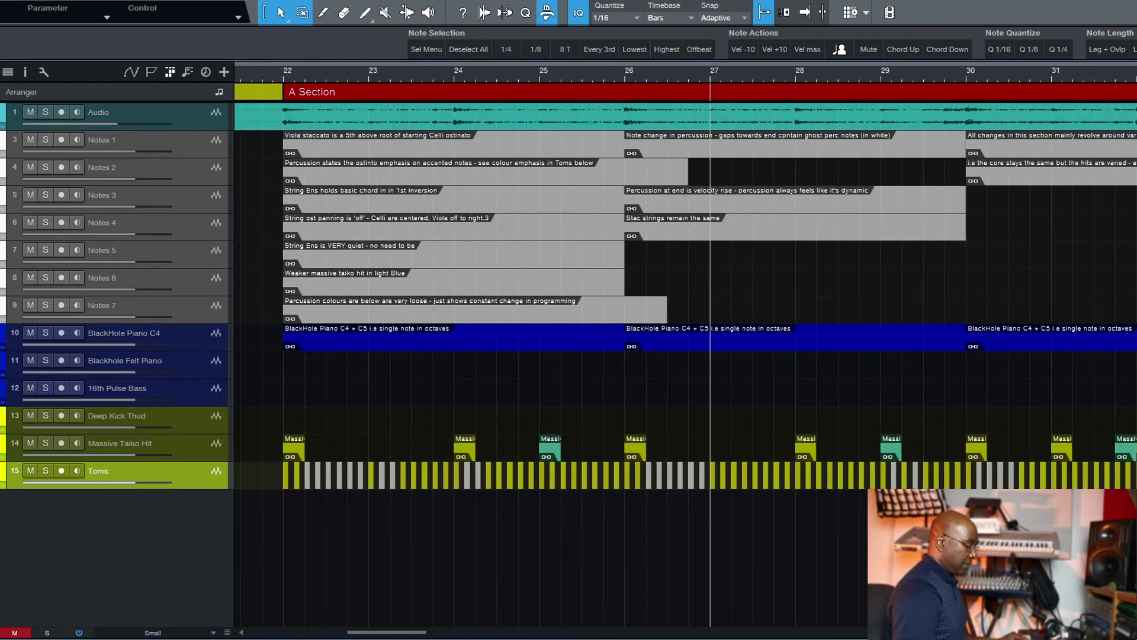
{"action": "key", "text": "w"}
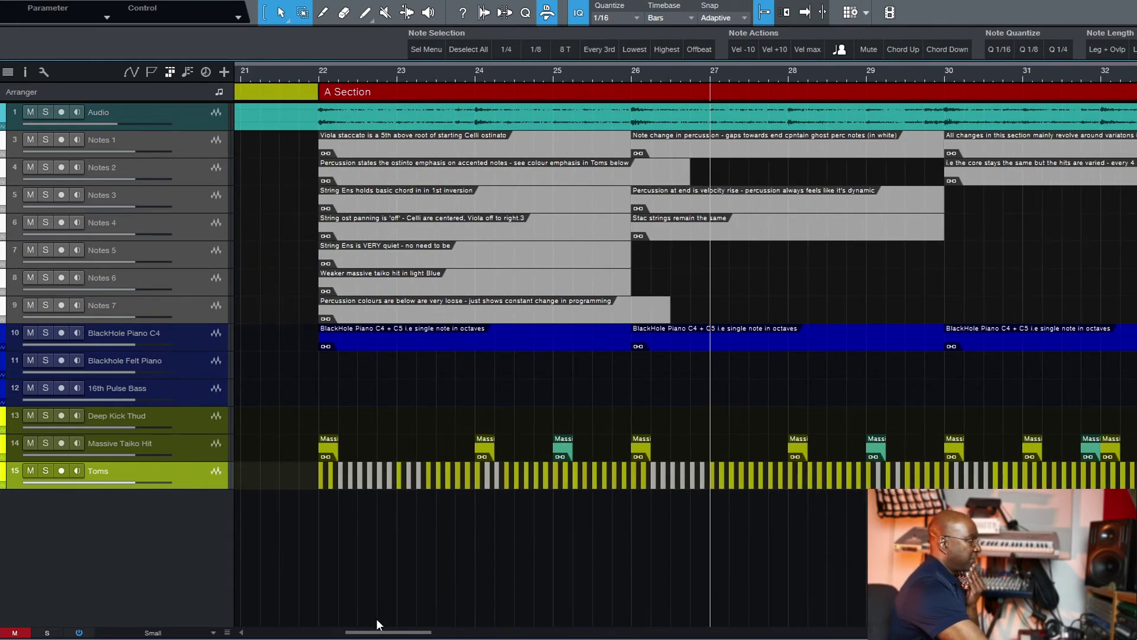
{"action": "mouse_move", "coordinate": [393, 633]}
{"action": "left_mouse_down"}
{"action": "mouse_move", "coordinate": [475, 634]}
{"action": "mouse_move", "coordinate": [410, 628]}
{"action": "left_mouse_up"}
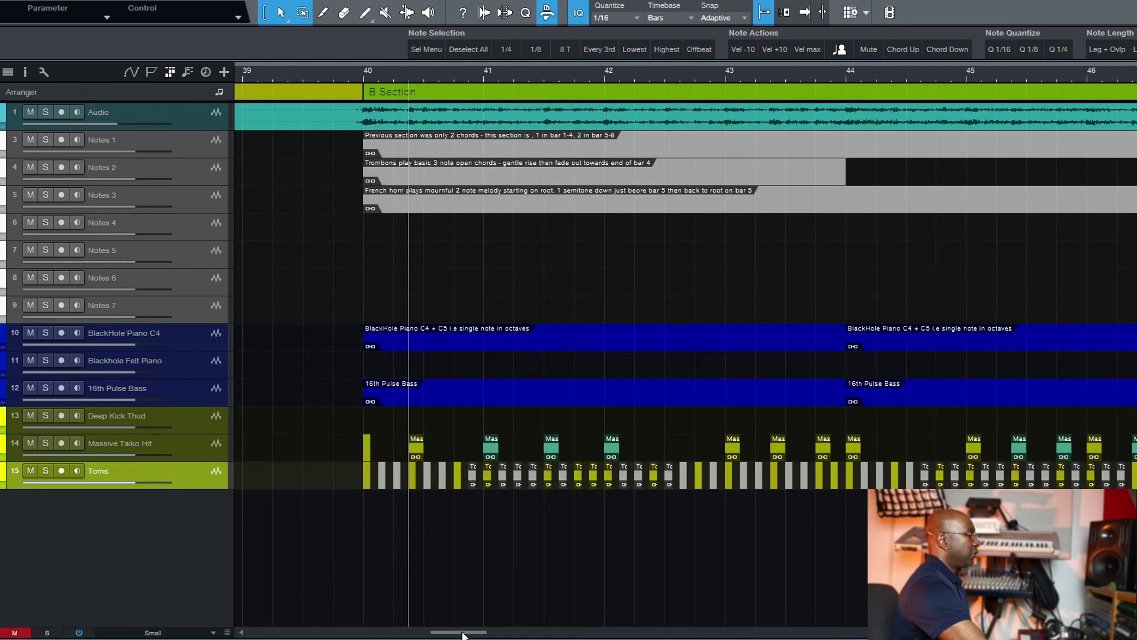
{"action": "left_click_drag", "start_coordinate": [478, 635], "coordinate": [506, 632]}
{"action": "left_click", "coordinate": [567, 504]}
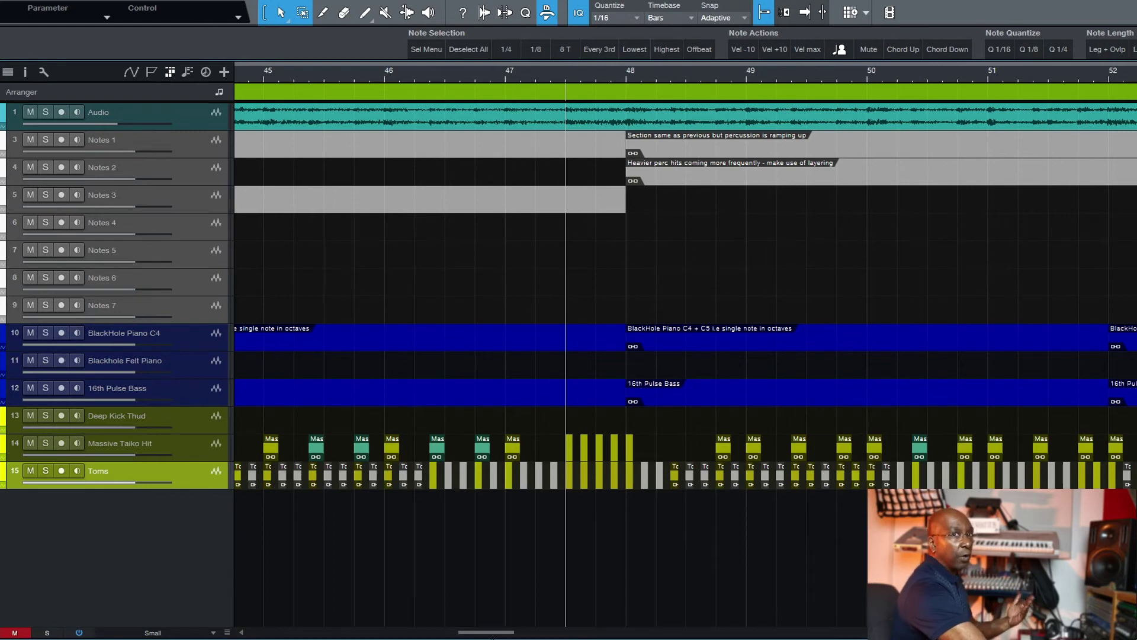
{"action": "left_click_drag", "start_coordinate": [493, 638], "coordinate": [599, 637]}
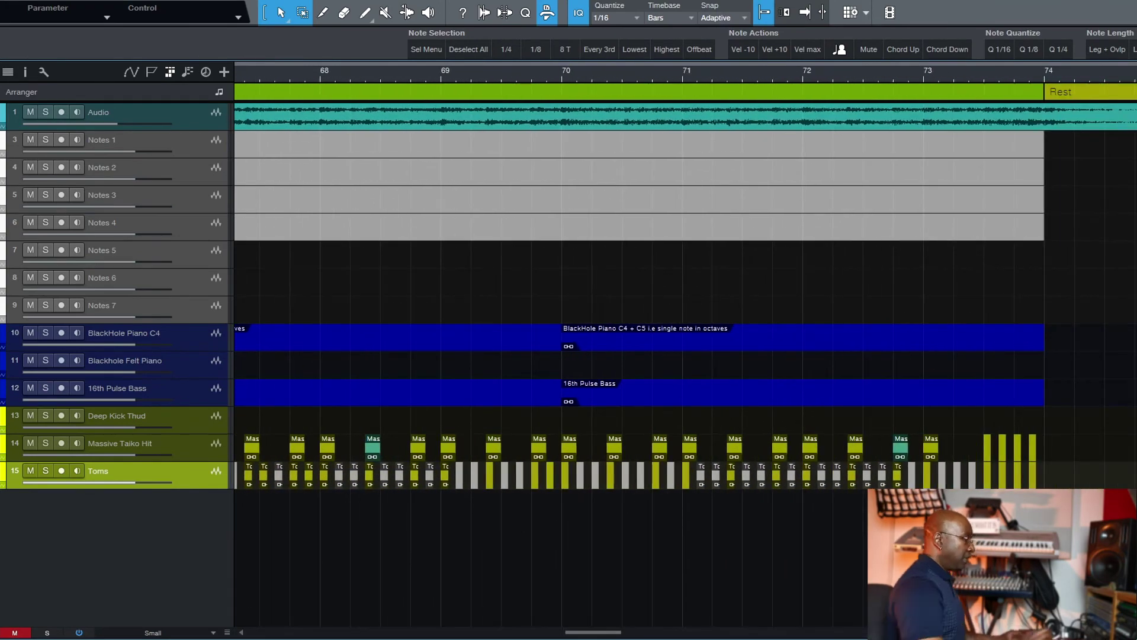
Step: Compare the Toms and Massive Taiko Hit patterns across the B Section and B Section Variation 1
{"action": "key", "text": "w"}
{"action": "key", "text": "w"}
{"action": "key", "text": "w"}
{"action": "key", "text": "w"}
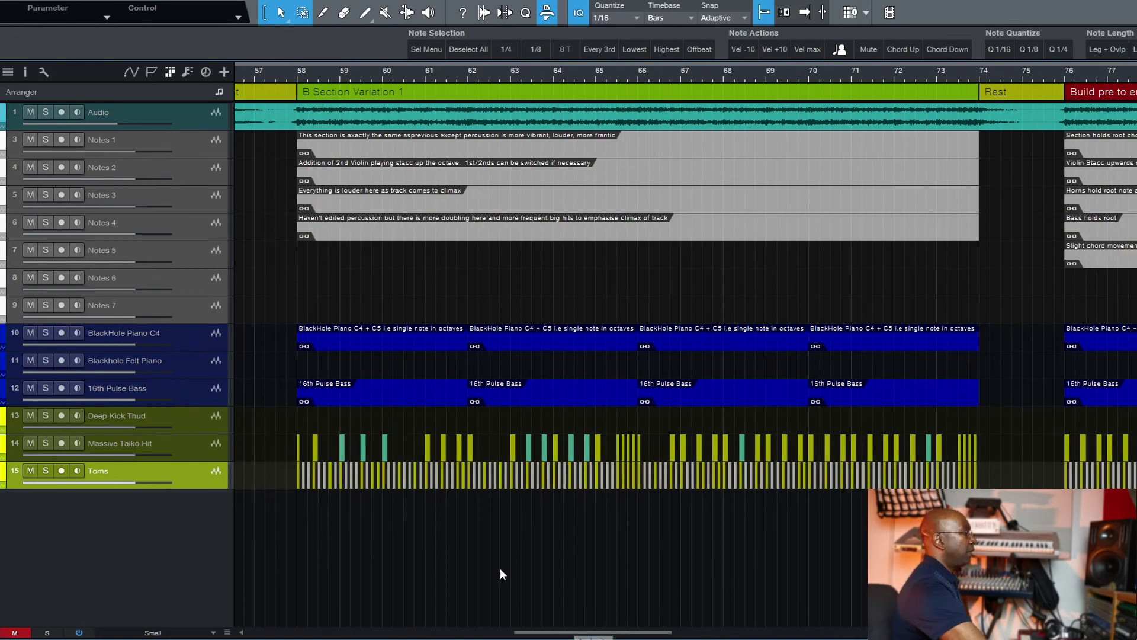
{"action": "left_click_drag", "start_coordinate": [597, 634], "coordinate": [580, 638]}
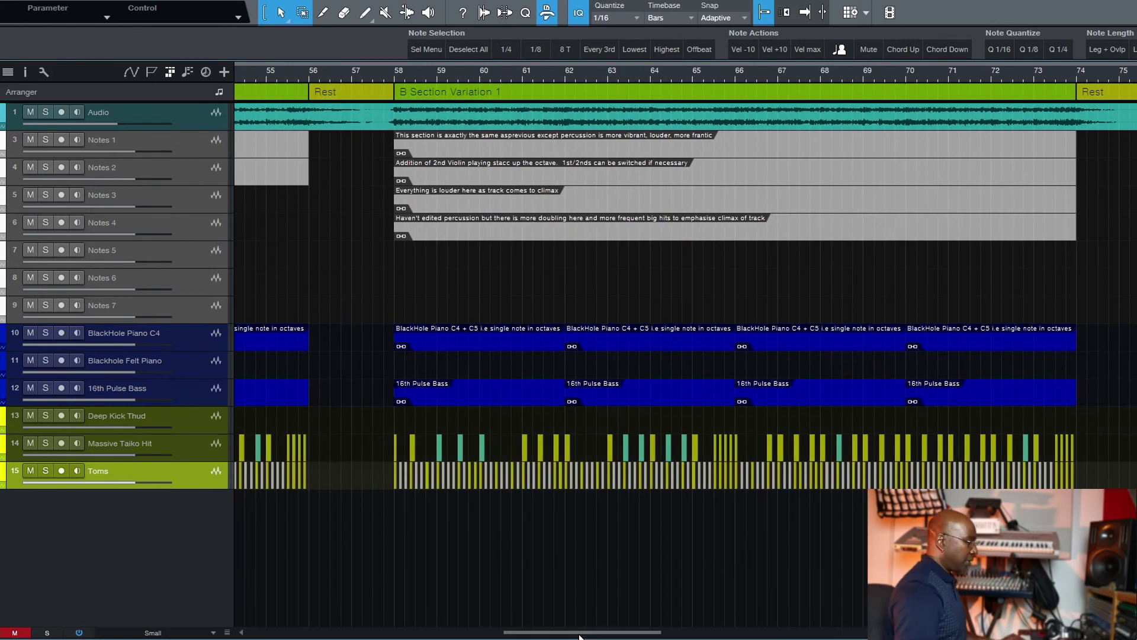
{"action": "key", "text": "w"}
{"action": "key", "text": "w"}
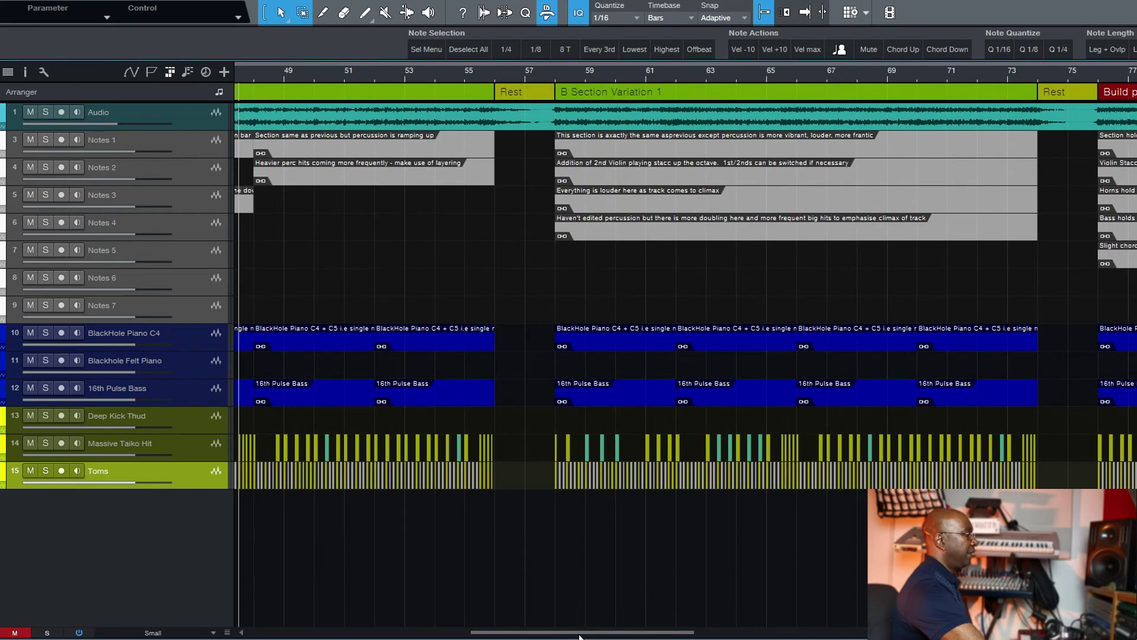
{"action": "left_click_drag", "start_coordinate": [581, 637], "coordinate": [521, 637]}
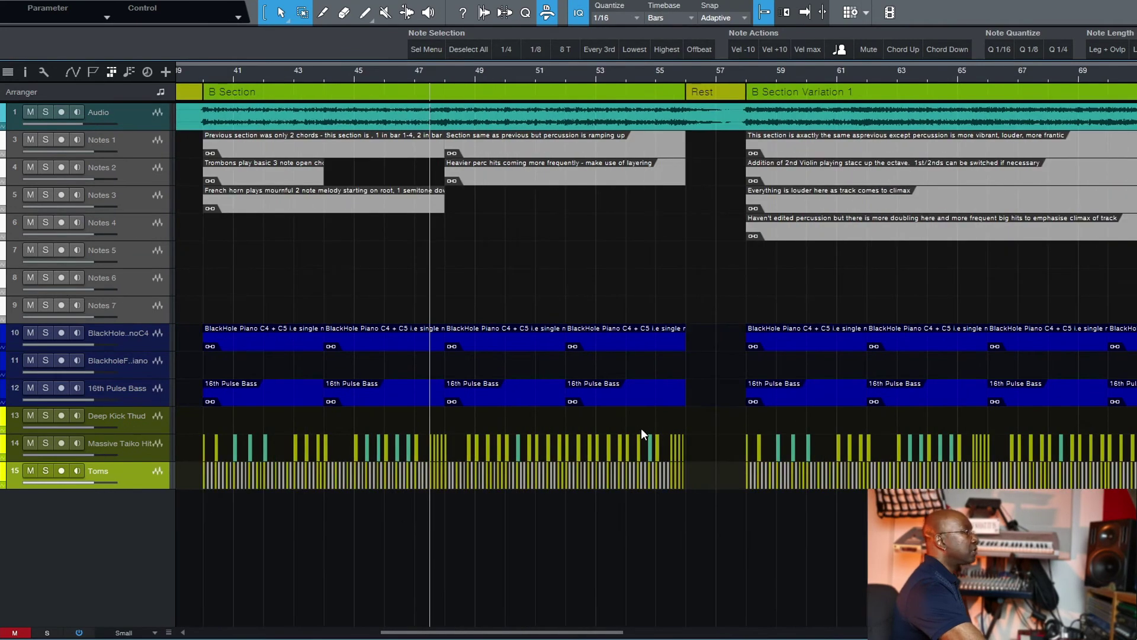
{"action": "left_click_drag", "start_coordinate": [485, 633], "coordinate": [522, 636]}
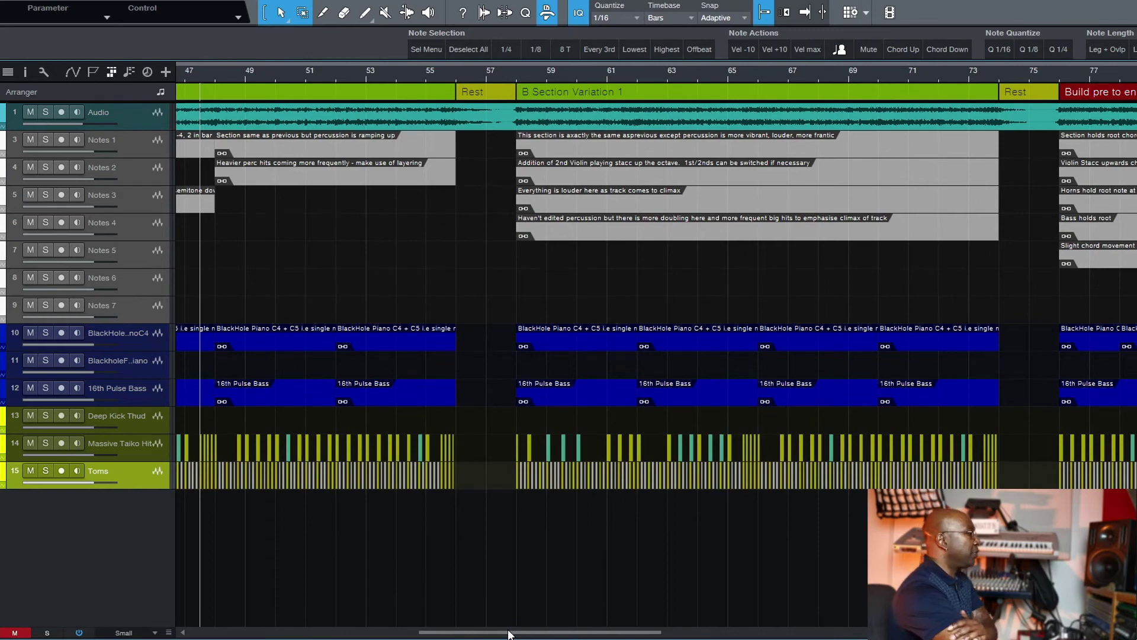
Step: Inspect the Taiko Roll In leading into the B Section, placing the playhead at its start before bar 40 and selecting the event
{"action": "left_click_drag", "start_coordinate": [509, 634], "coordinate": [296, 635]}
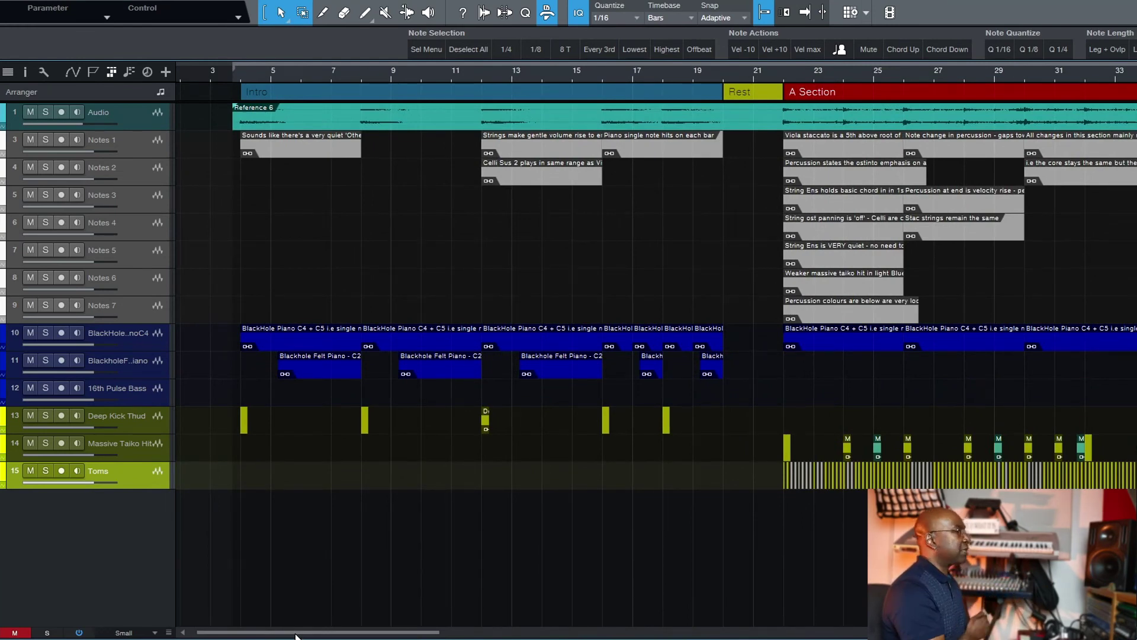
{"action": "scroll", "coordinate": [569, 367], "scroll_direction": "down", "scroll_amount": 1}
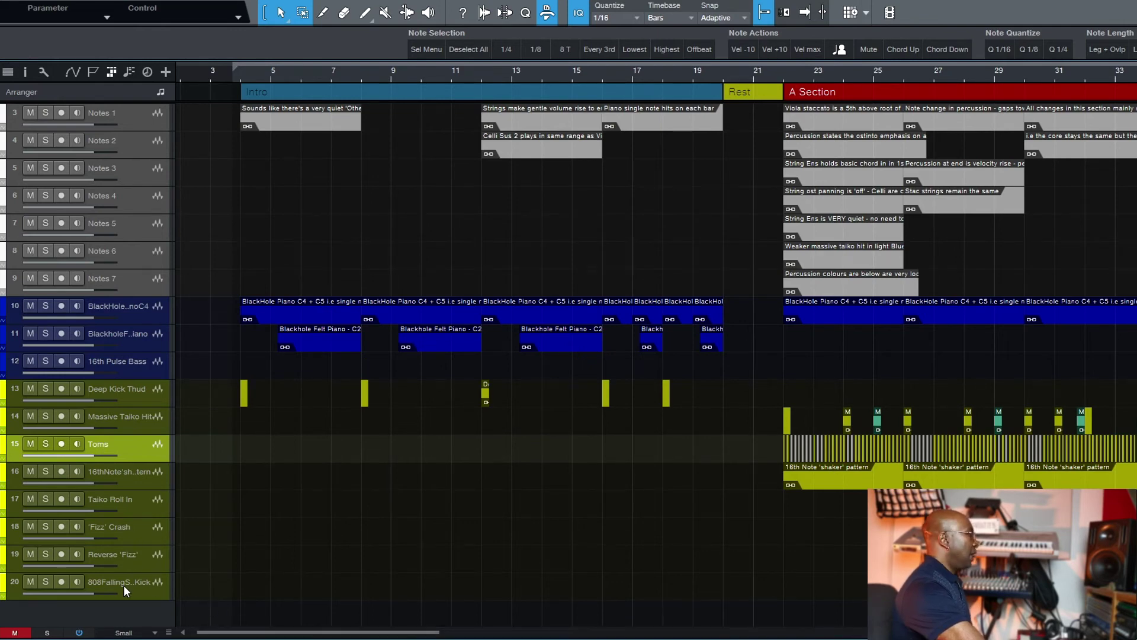
{"action": "left_click_drag", "start_coordinate": [213, 631], "coordinate": [387, 633]}
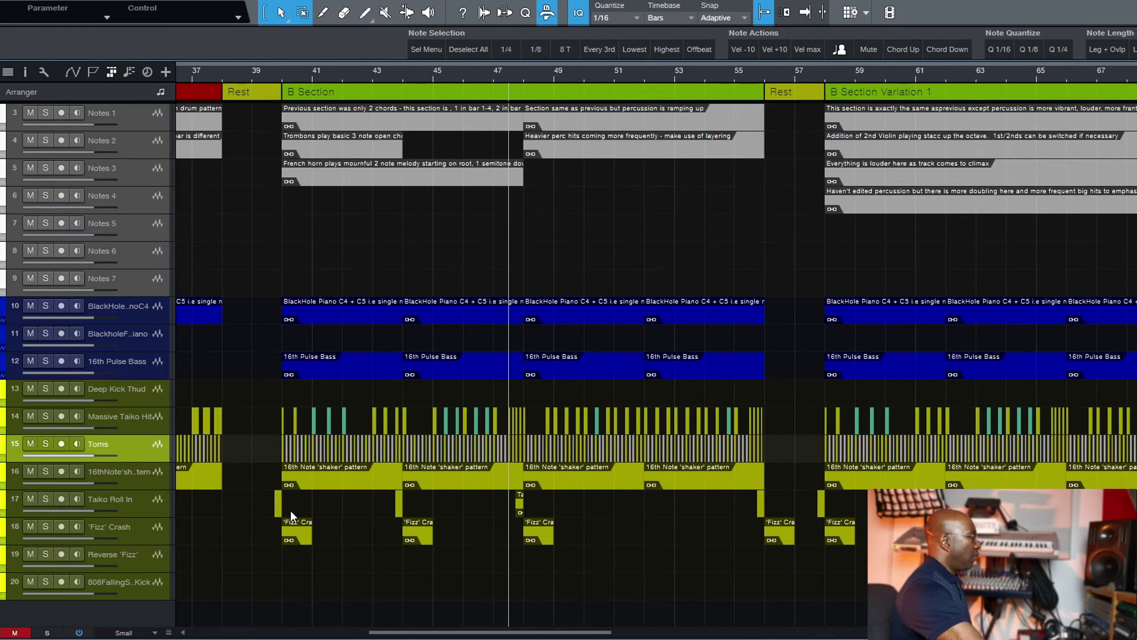
{"action": "left_click", "coordinate": [271, 531]}
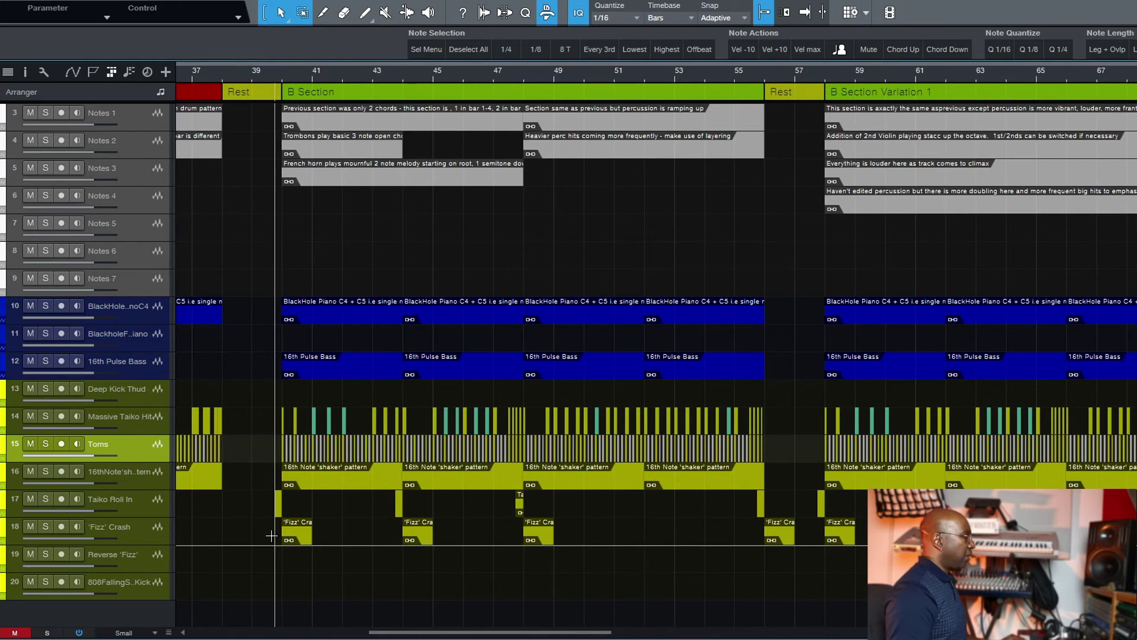
{"action": "scroll", "coordinate": [271, 535], "scroll_direction": "up", "scroll_amount": 1}
{"action": "scroll", "coordinate": [272, 535], "scroll_direction": "up", "scroll_amount": 3}
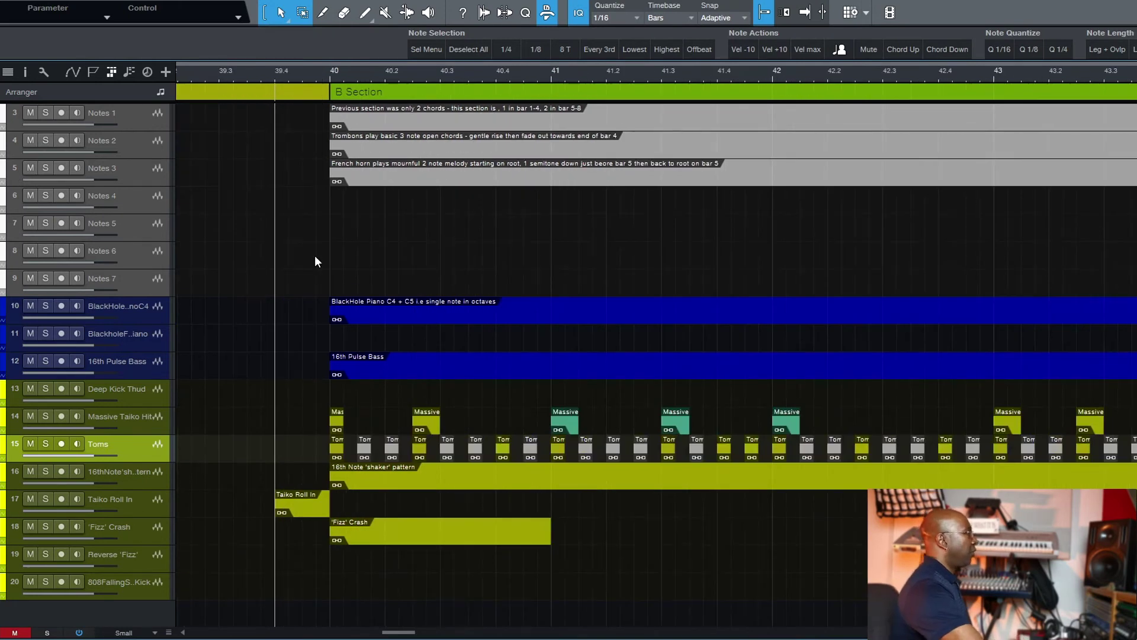
{"action": "left_click_drag", "start_coordinate": [398, 632], "coordinate": [389, 632]}
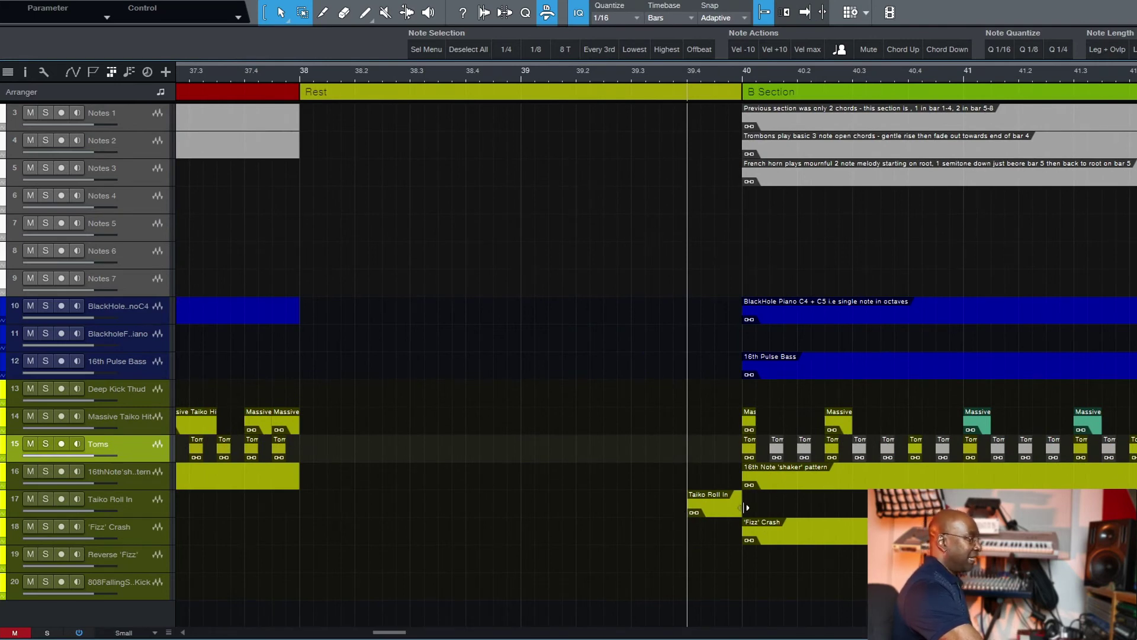
{"action": "mouse_move", "coordinate": [746, 510]}
{"action": "left_mouse_down"}
{"action": "mouse_move", "coordinate": [802, 509]}
{"action": "mouse_move", "coordinate": [743, 510]}
{"action": "left_mouse_up"}
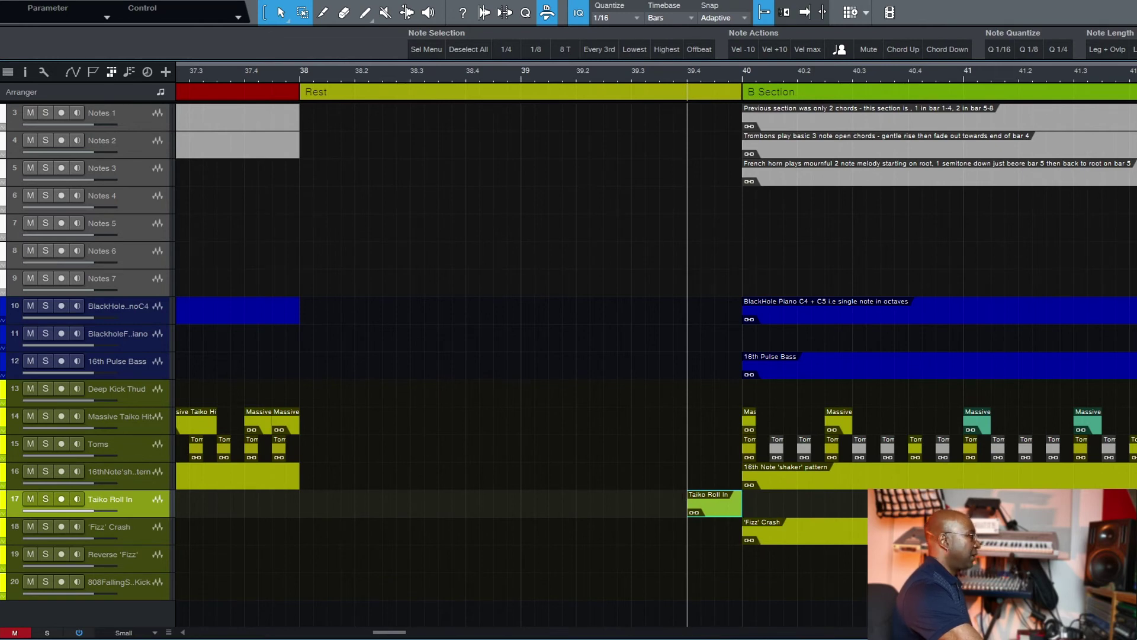
Step: Set the track height to Tiny for an overview of all percussion tracks, and place the playhead at the start of the Reference 6 audio
{"action": "left_click_drag", "start_coordinate": [389, 633], "coordinate": [392, 636]}
{"action": "key", "text": "shift+e"}
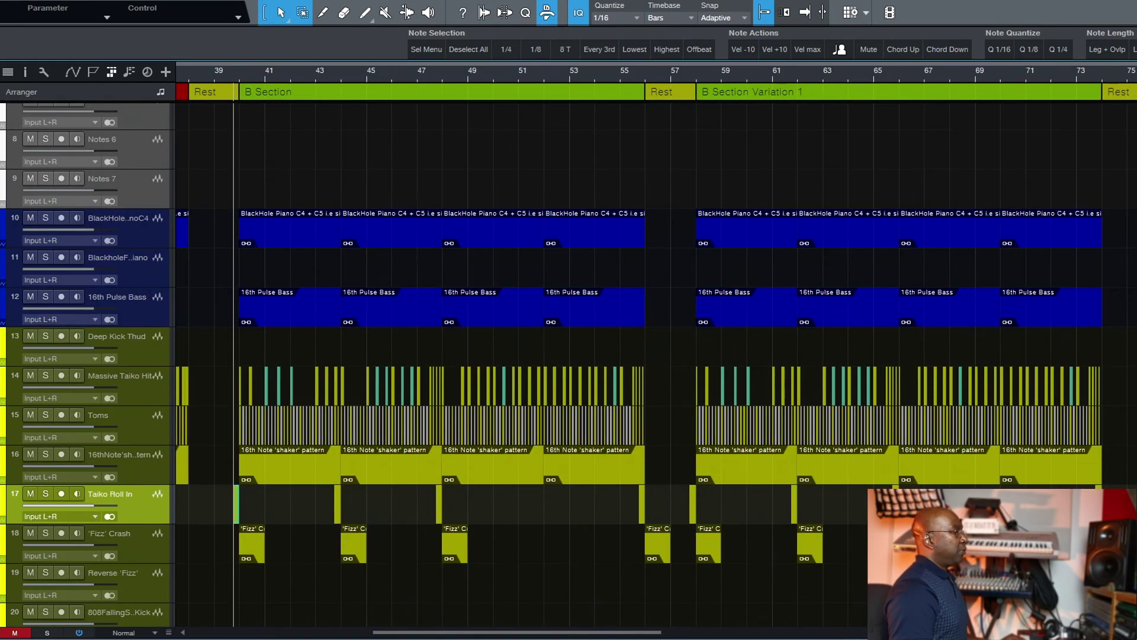
{"action": "key", "text": "shift+w"}
{"action": "key", "text": "shift+w"}
{"action": "key", "text": "shift+e"}
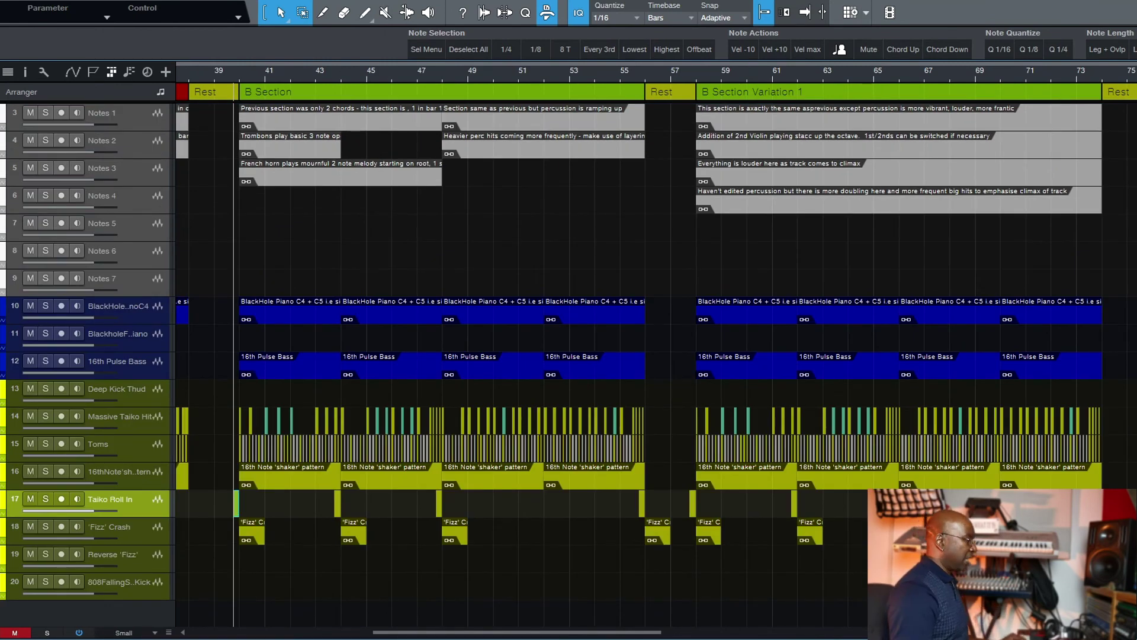
{"action": "key", "text": "w"}
{"action": "key", "text": "w"}
{"action": "key", "text": "shift+w"}
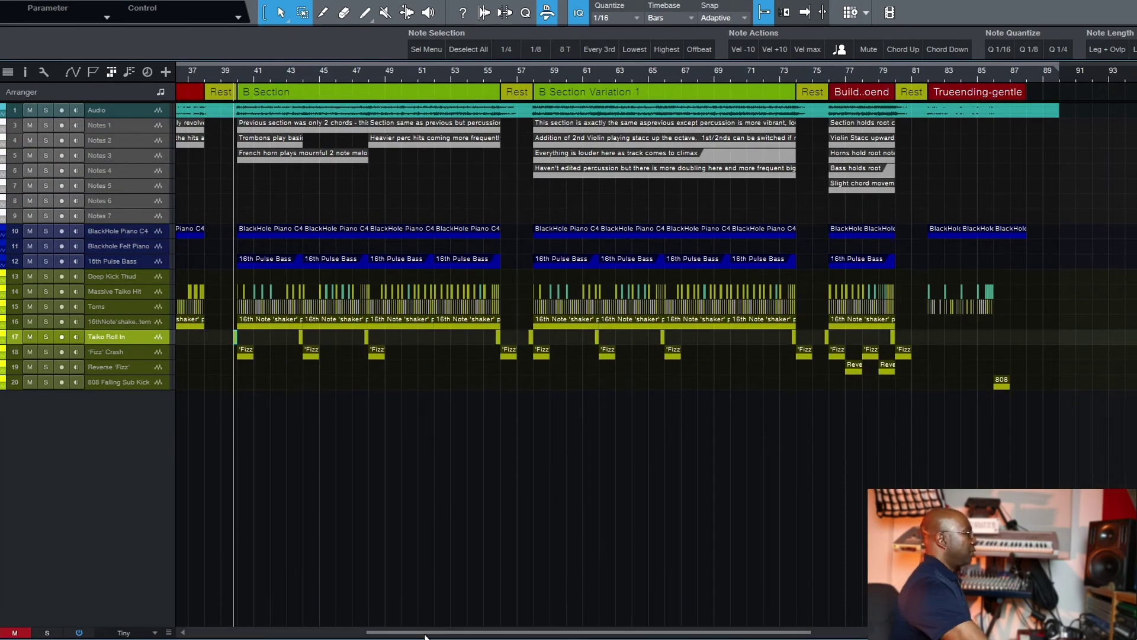
{"action": "left_click_drag", "start_coordinate": [428, 632], "coordinate": [197, 632]}
{"action": "left_click", "coordinate": [222, 345]}
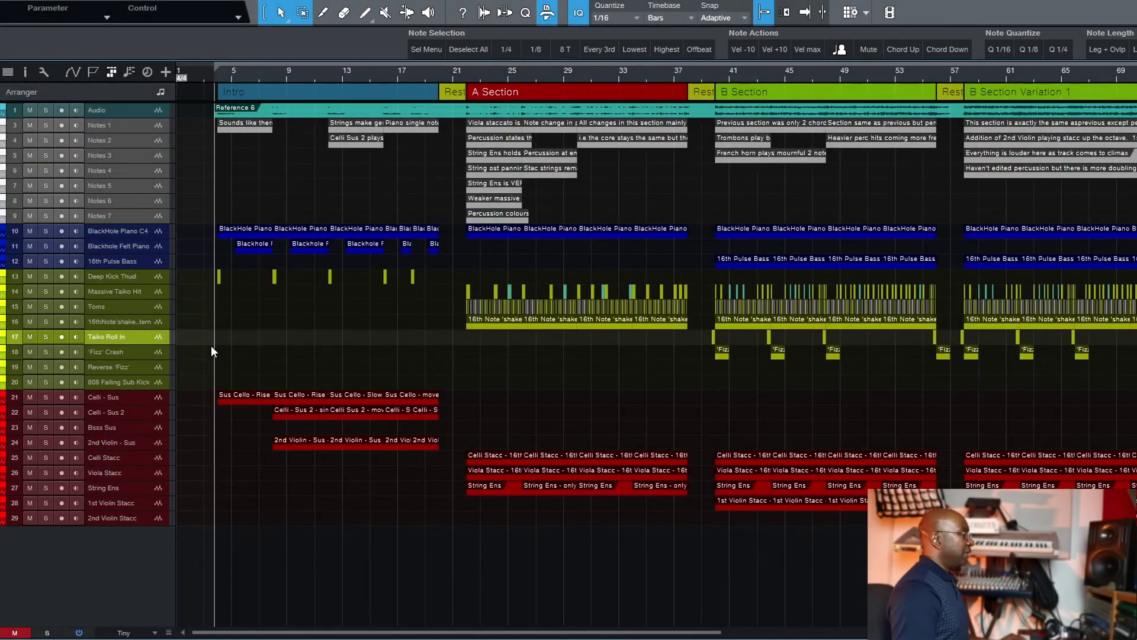
Step: Examine the sustained string tracks in the Intro and select the first Celli - Sus event at bar 4
{"action": "key", "text": "w"}
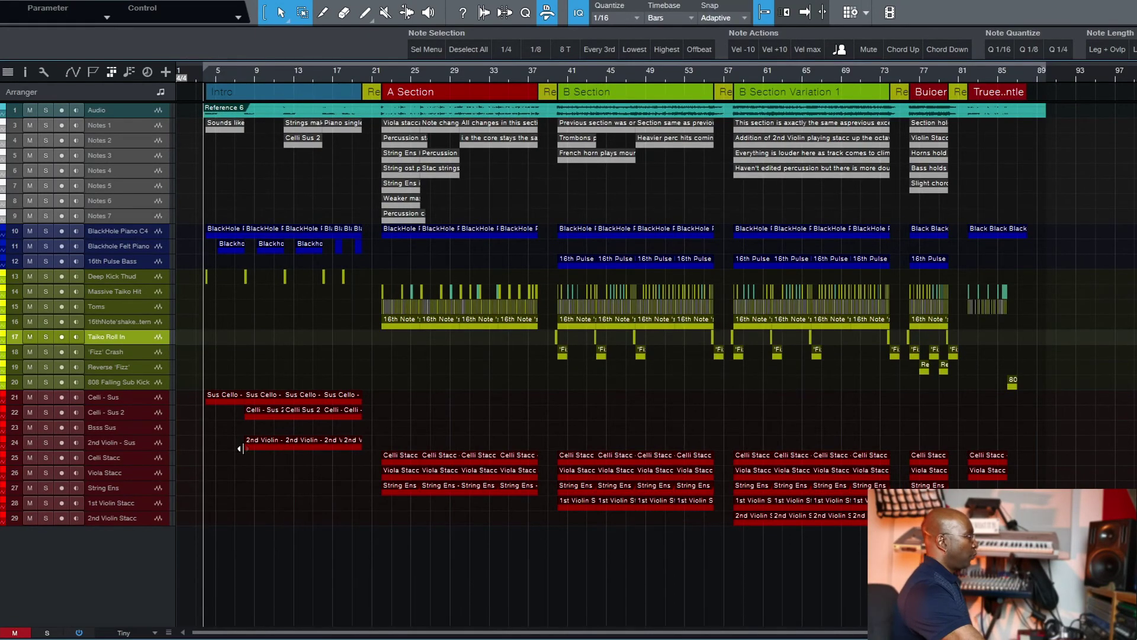
{"action": "key", "text": "e"}
{"action": "key", "text": "e"}
{"action": "key", "text": "e"}
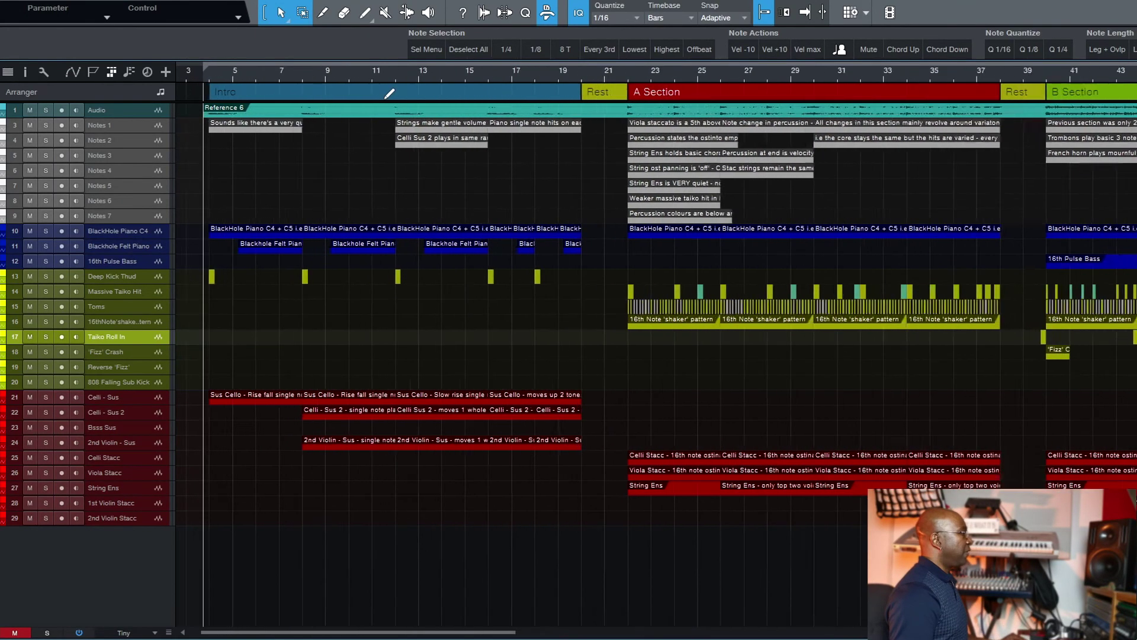
{"action": "key", "text": "e"}
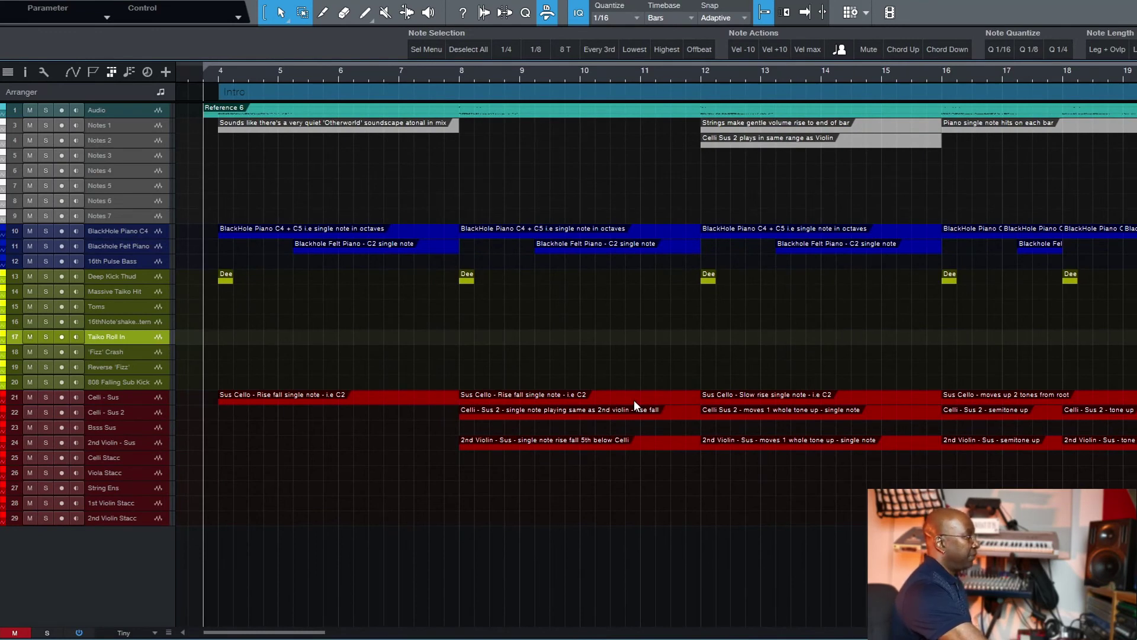
{"action": "left_click", "coordinate": [406, 397]}
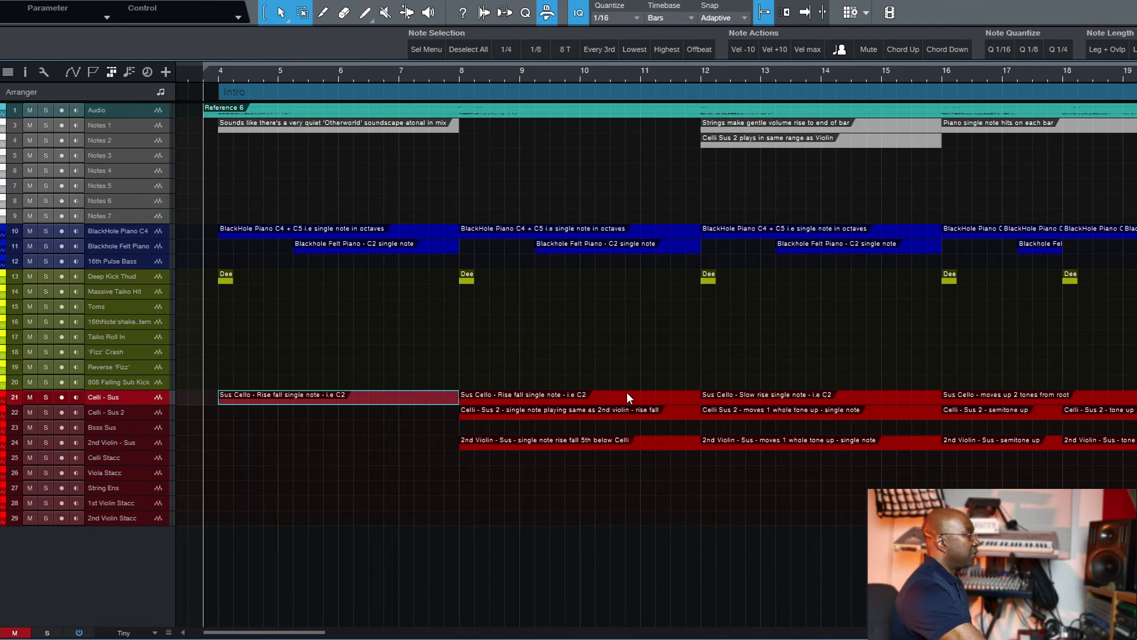
Step: Examine the Celli - Sus event at bar 16 and check the full name of the Celli - Sus 2 event at bar 8
{"action": "left_click", "coordinate": [965, 398]}
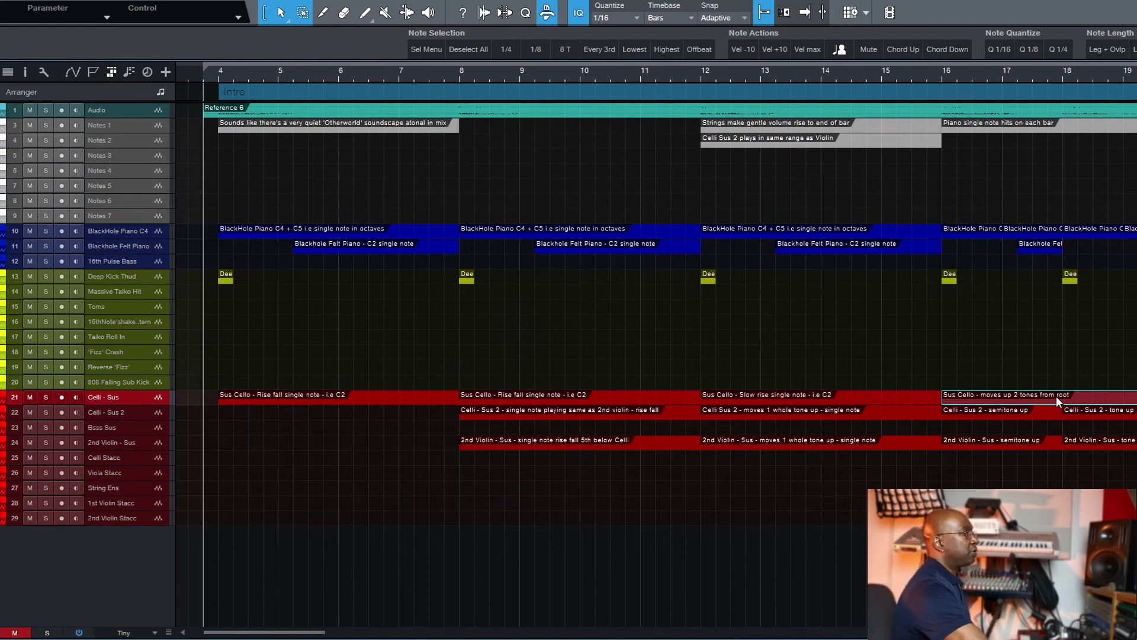
{"action": "left_click", "coordinate": [539, 411]}
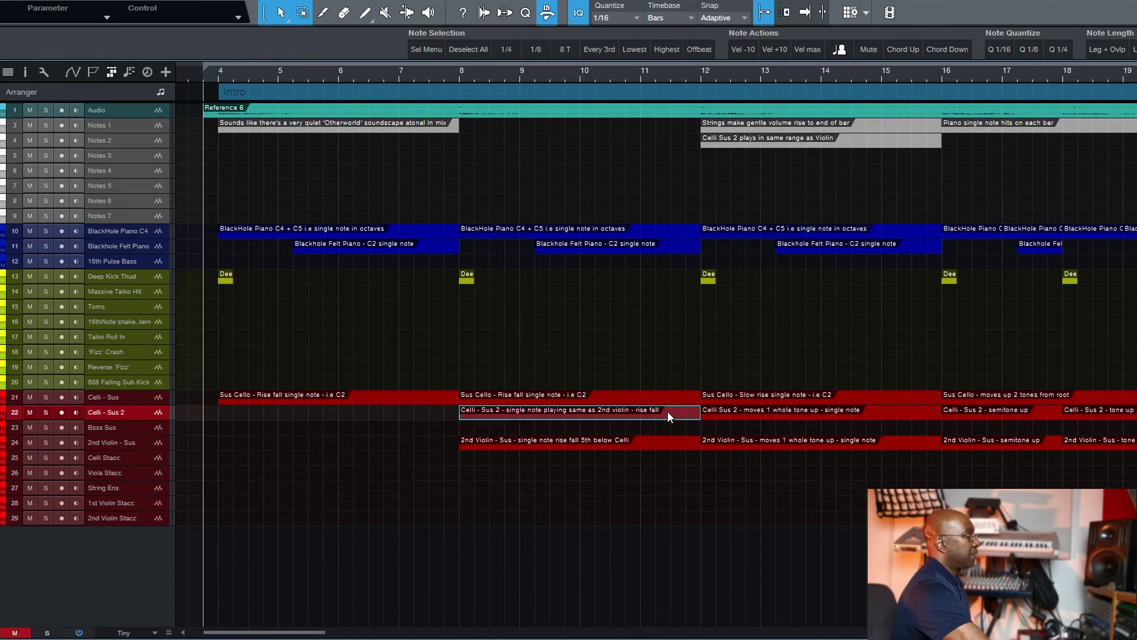
{"action": "right_click", "coordinate": [533, 413]}
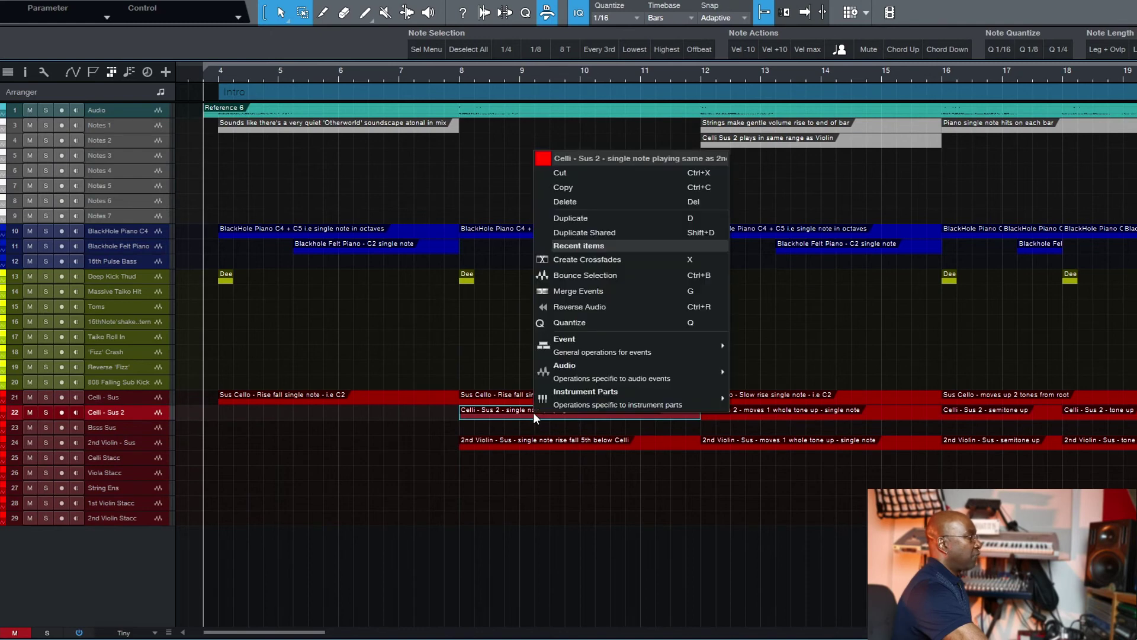
{"action": "left_click", "coordinate": [641, 159]}
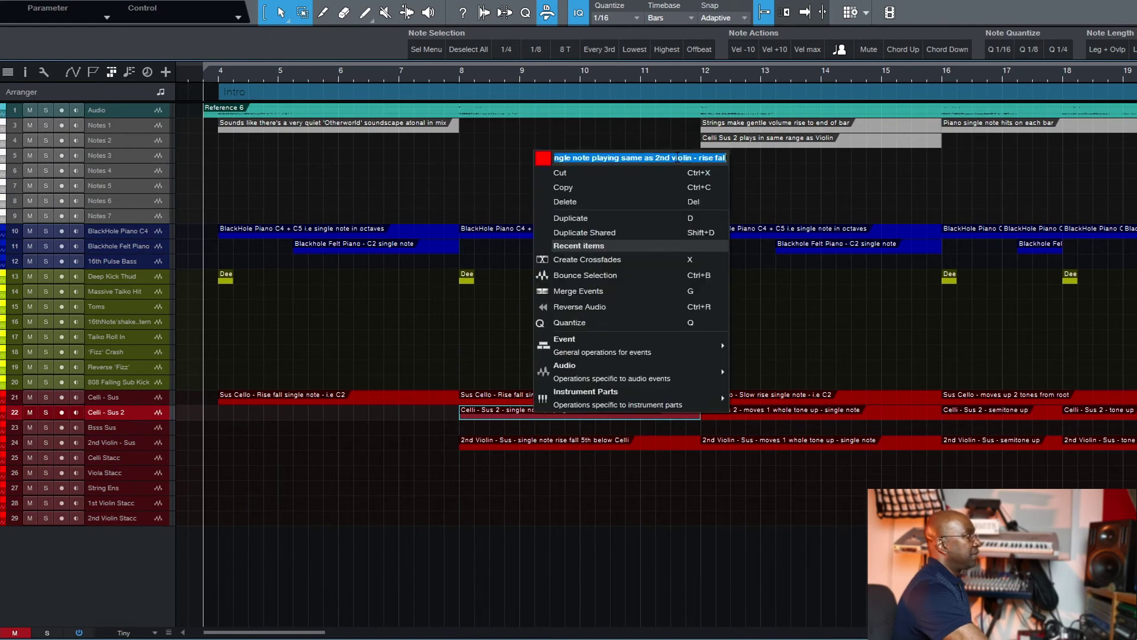
Step: Place the playhead at the start of the A Section and examine its staccato strings, selecting the Celli Stacc and String Ens tracks
{"action": "scroll", "coordinate": [427, 468], "scroll_direction": "right", "scroll_amount": 2}
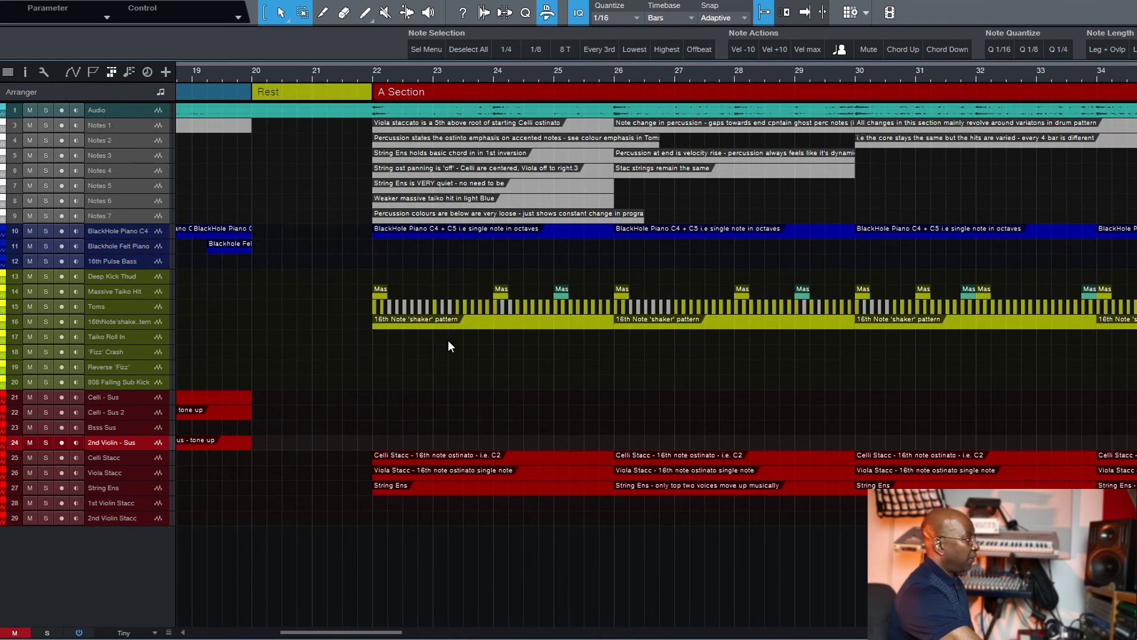
{"action": "left_click", "coordinate": [372, 396]}
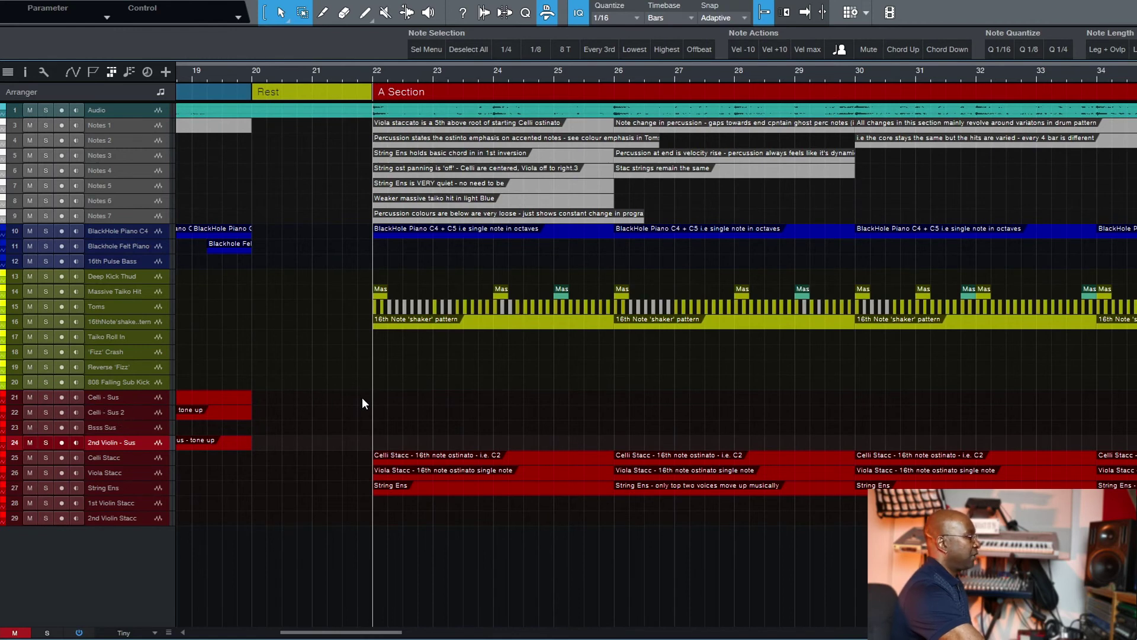
{"action": "key", "text": "e"}
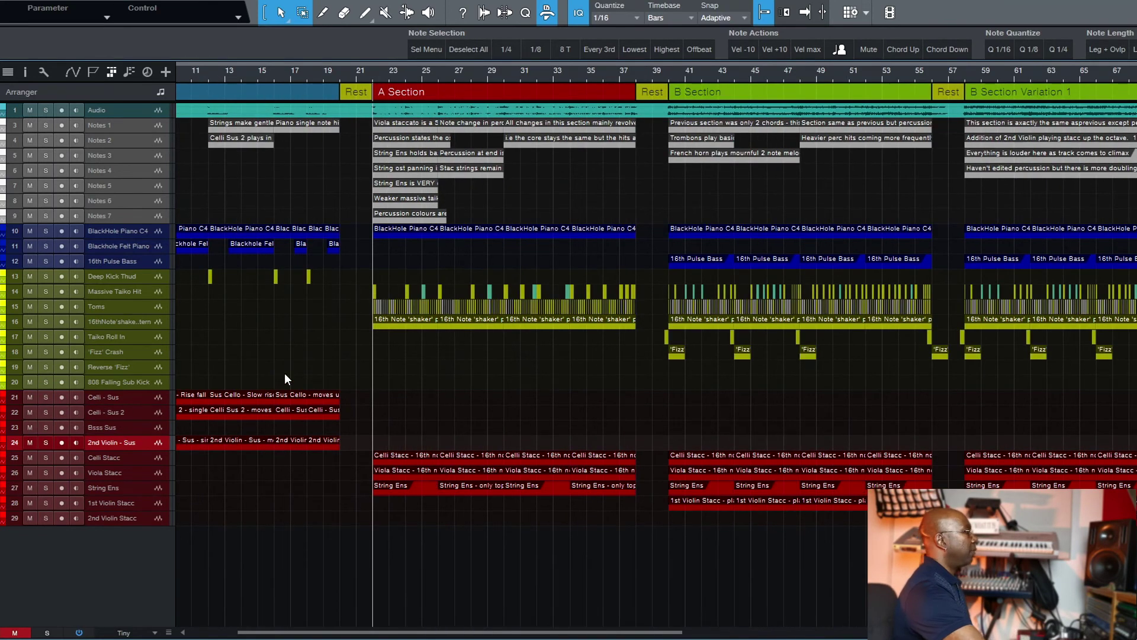
{"action": "left_click", "coordinate": [142, 457]}
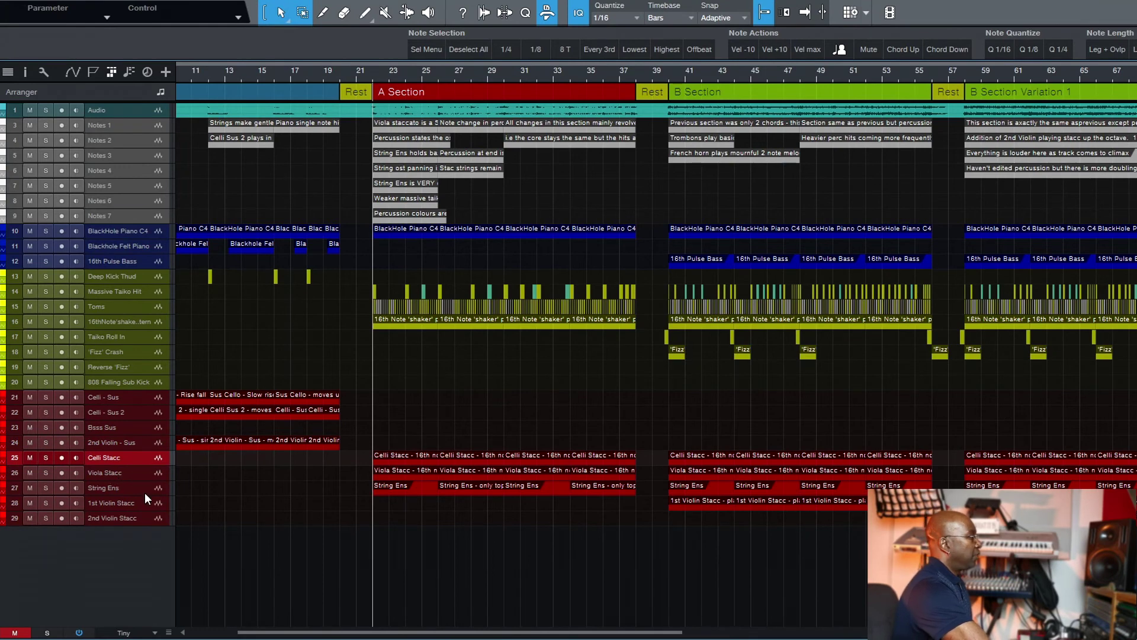
{"action": "left_click", "coordinate": [114, 487]}
{"action": "key", "text": "w"}
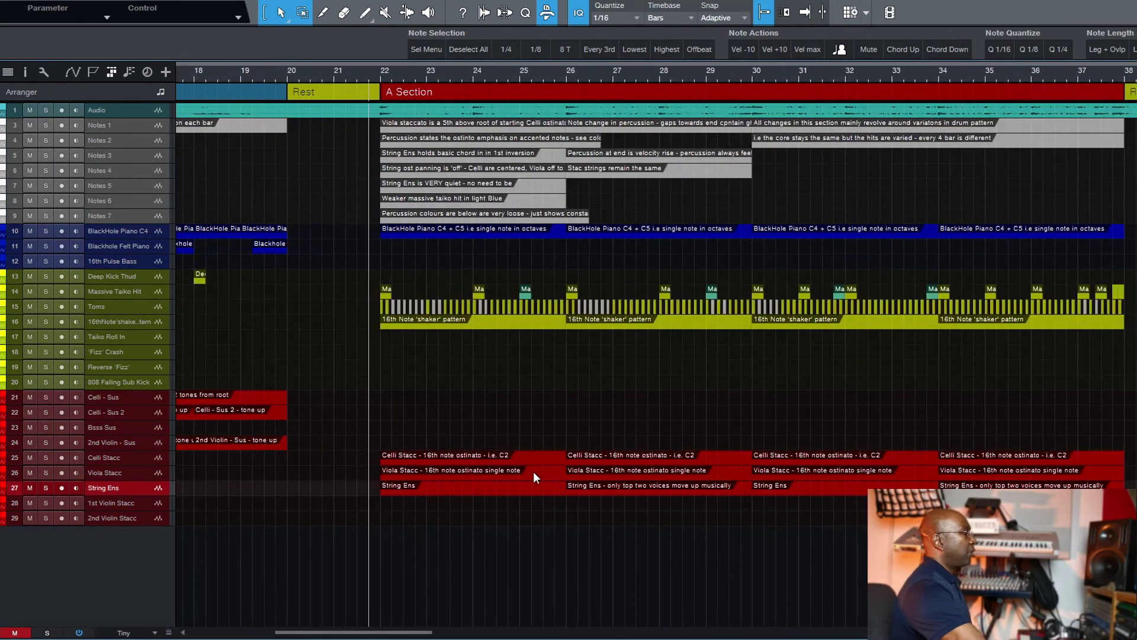
{"action": "left_click_drag", "start_coordinate": [376, 632], "coordinate": [390, 637]}
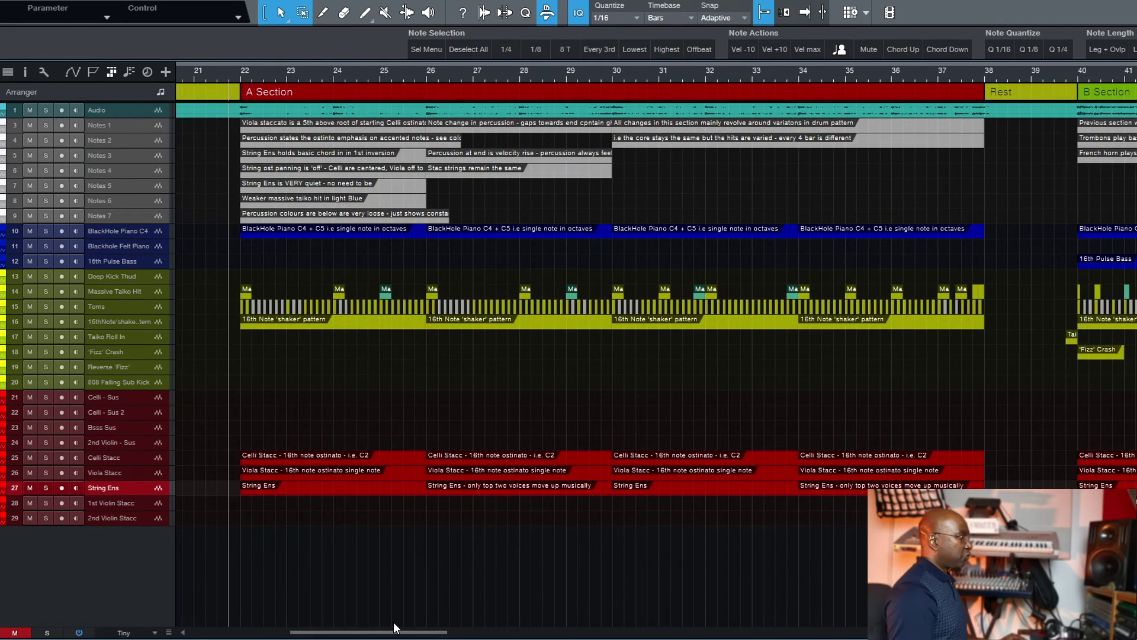
Step: Compare the string tracks in an overview from the Intro through B Section Variation 1
{"action": "key", "text": "w"}
{"action": "key", "text": "w"}
{"action": "key", "text": "w"}
{"action": "key", "text": "w"}
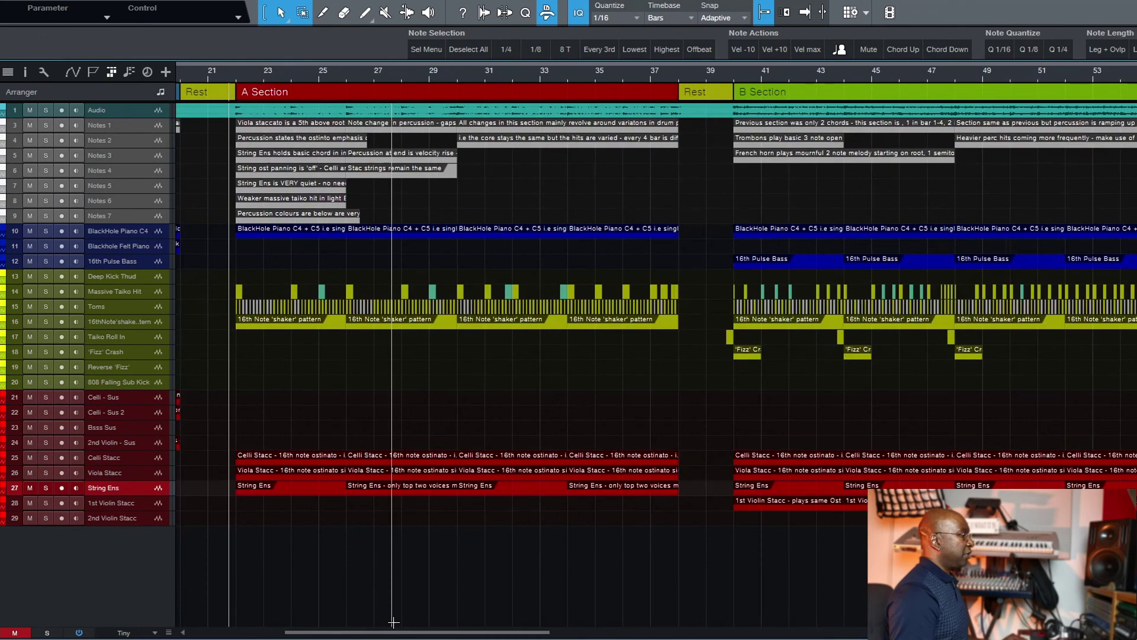
{"action": "key", "text": "w"}
{"action": "key", "text": "w"}
{"action": "key", "text": "w"}
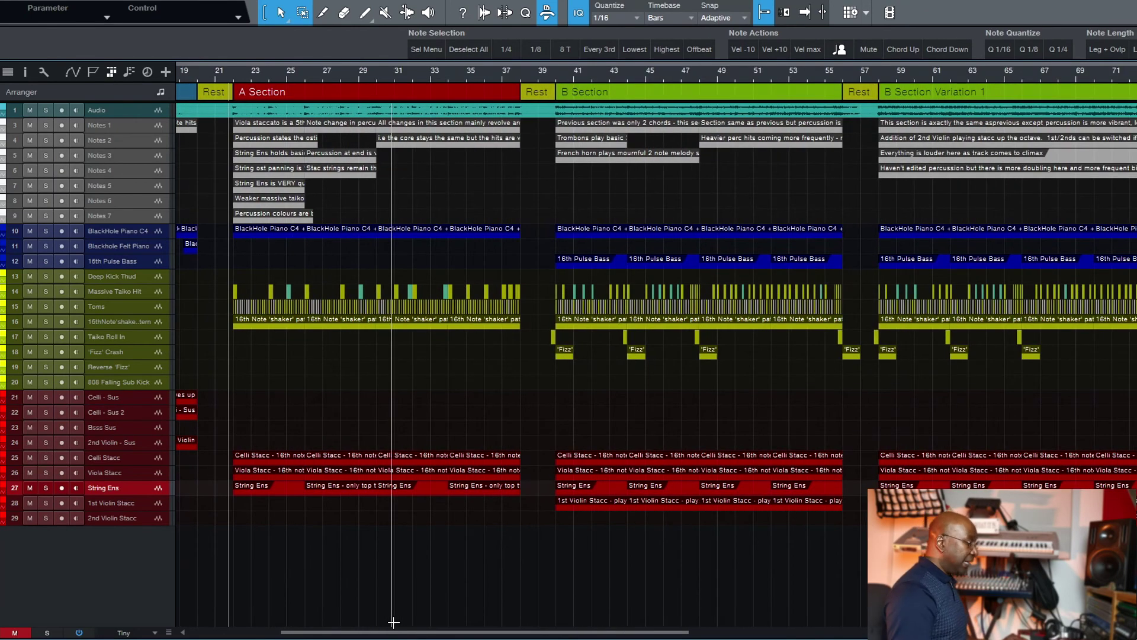
{"action": "key", "text": "w"}
{"action": "scroll", "coordinate": [481, 438], "scroll_direction": "left", "scroll_amount": 5}
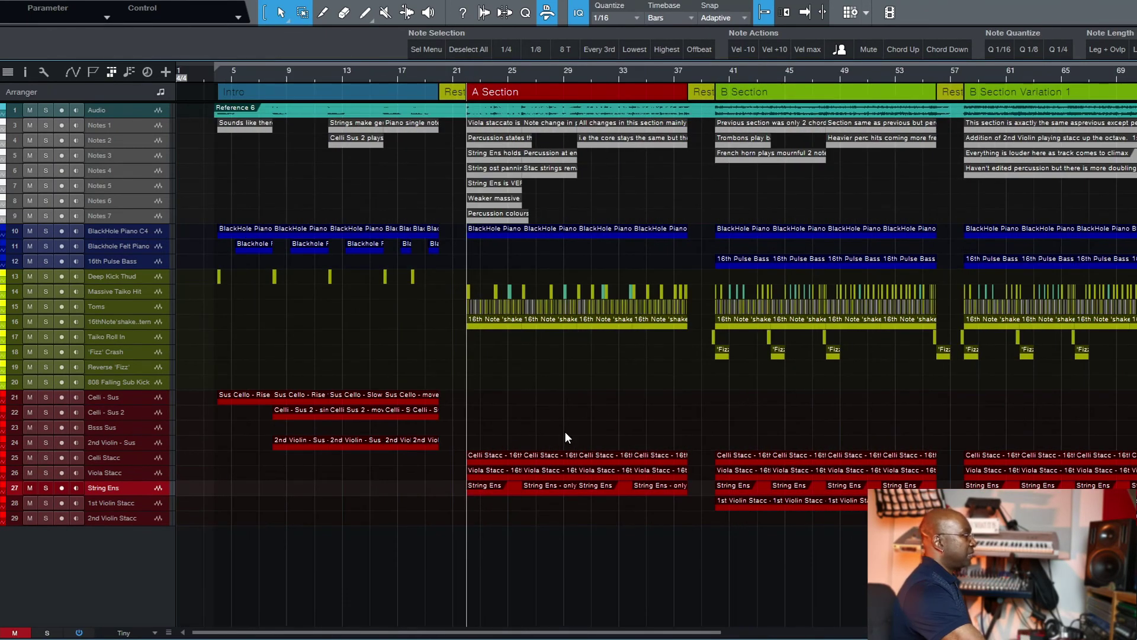
Step: Examine the strings in the B Section and its variation, select the Viola Stacc track, and place the playhead at the Intro start
{"action": "left_click_drag", "start_coordinate": [713, 429], "coordinate": [937, 526]}
{"action": "left_click_drag", "start_coordinate": [966, 432], "coordinate": [1128, 509]}
{"action": "left_click", "coordinate": [1128, 532]}
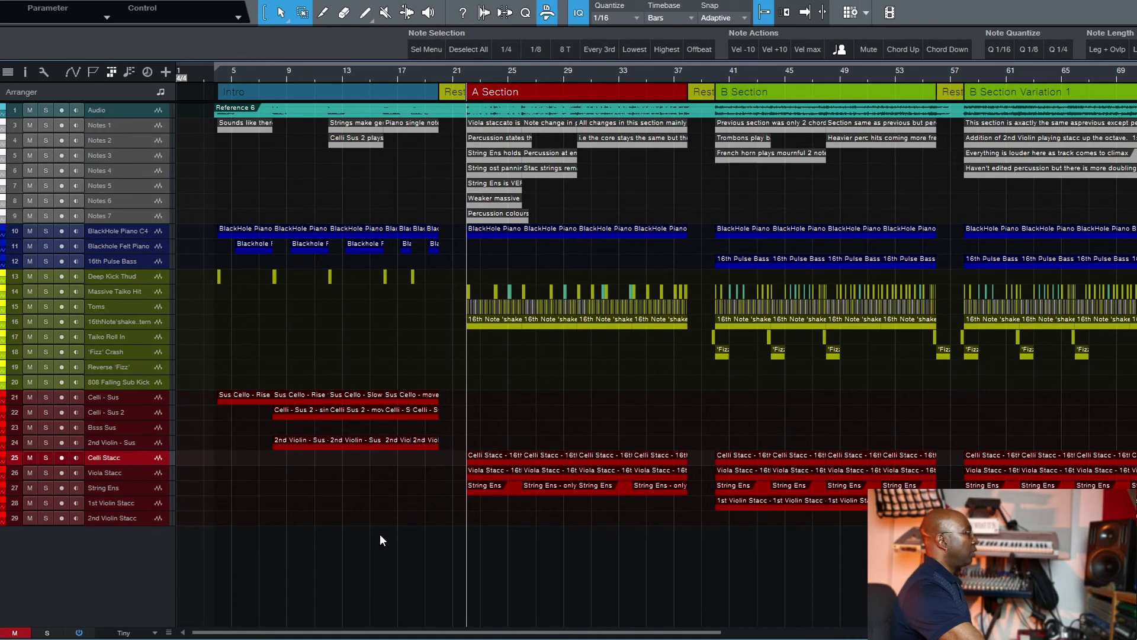
{"action": "left_click", "coordinate": [134, 472]}
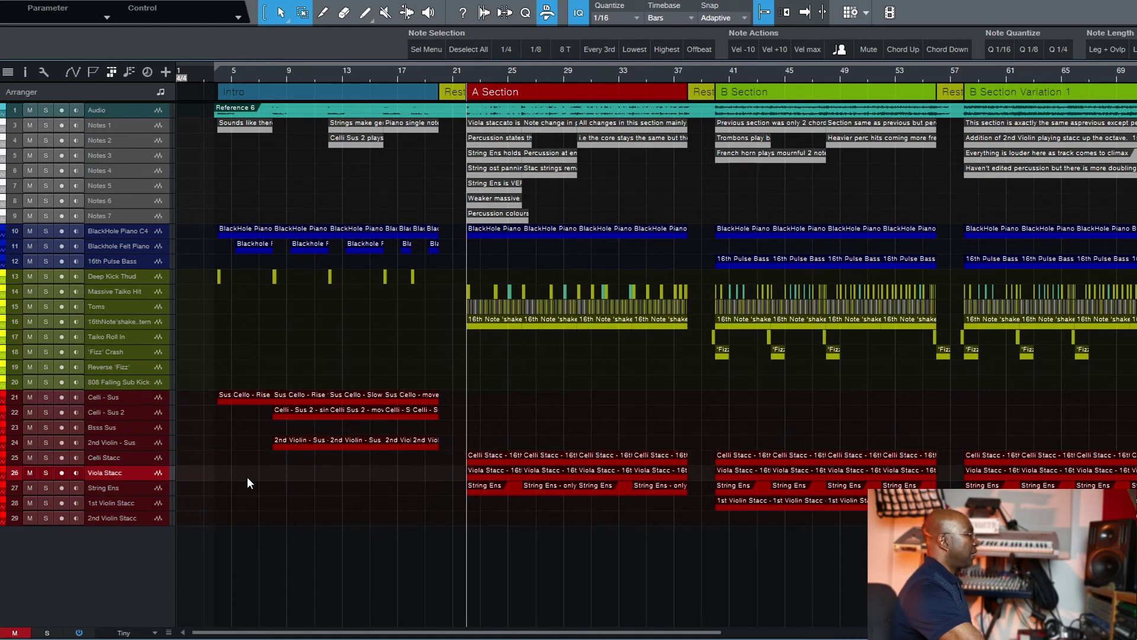
{"action": "left_click", "coordinate": [223, 504]}
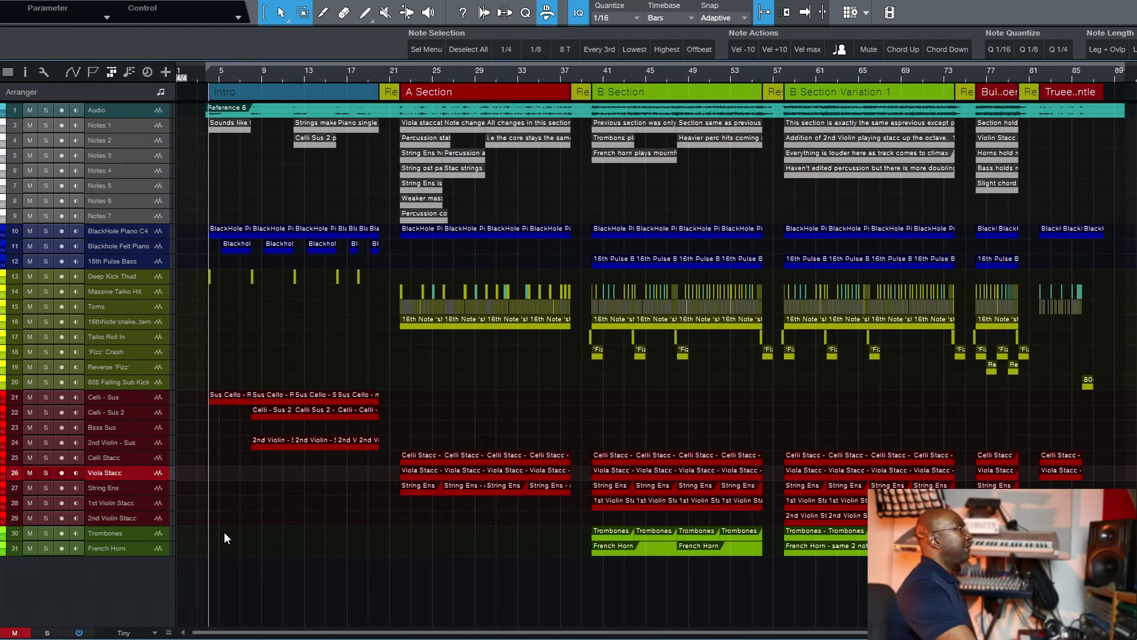
Step: Locate the starts of the B Section and Build pre to end with the playhead and examine the B Section's Trombones and French Horn
{"action": "left_click", "coordinate": [593, 73]}
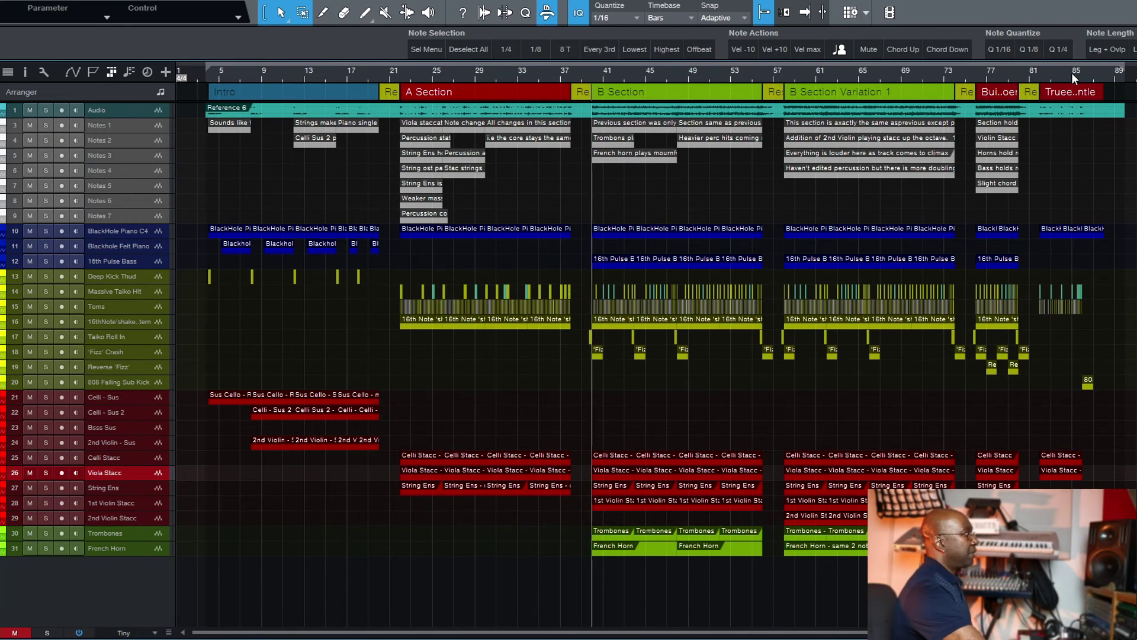
{"action": "left_click", "coordinate": [976, 66]}
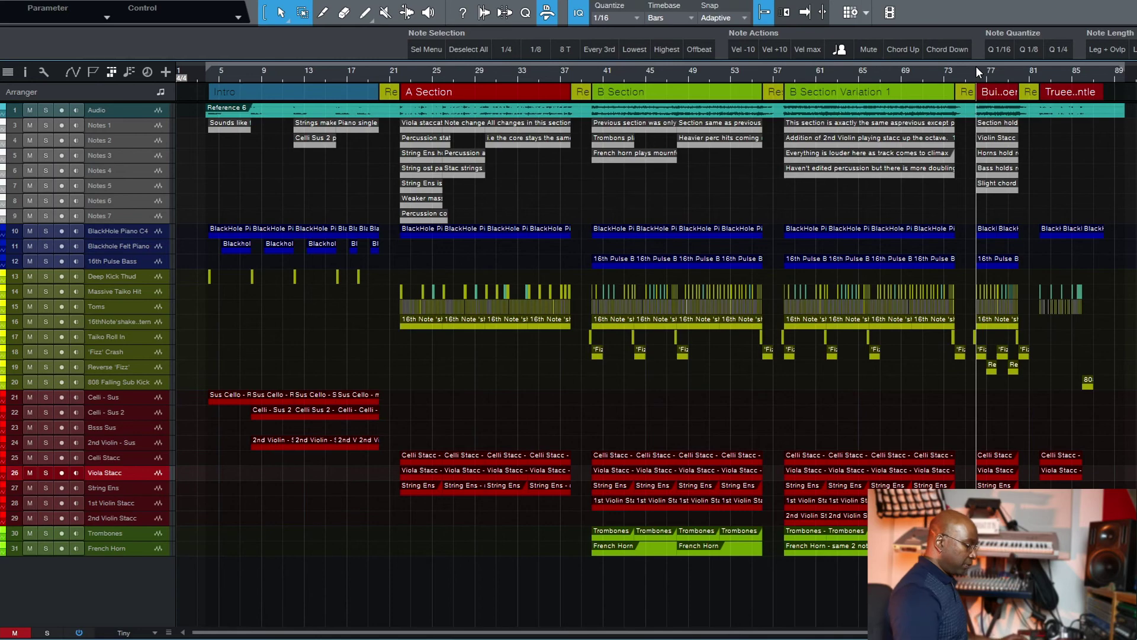
{"action": "scroll", "coordinate": [380, 425], "scroll_direction": "up", "scroll_amount": 3}
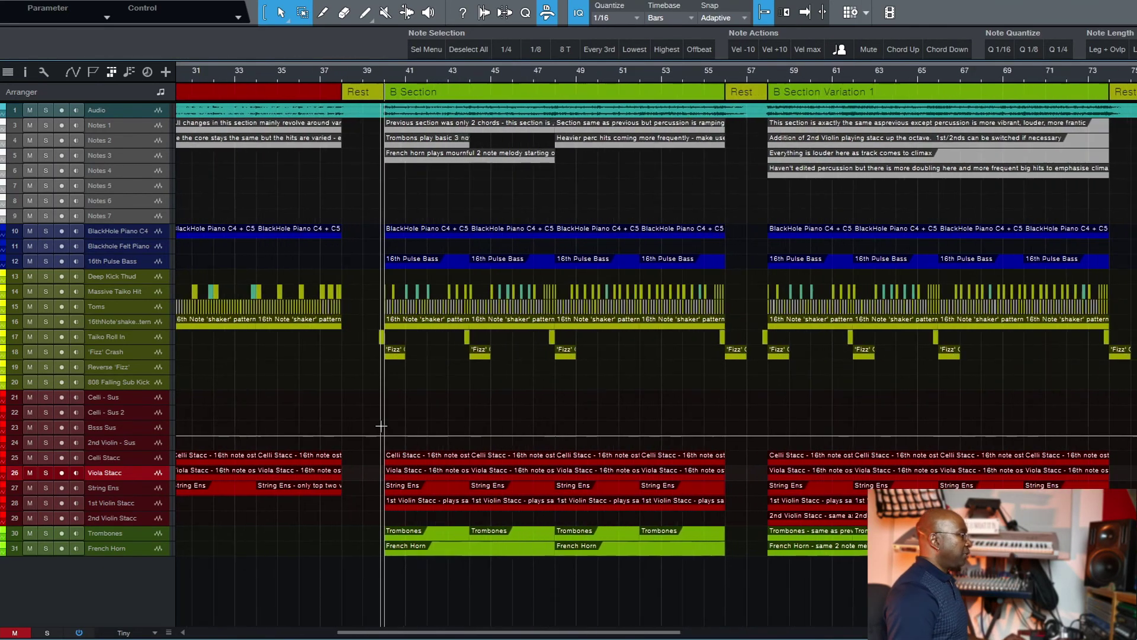
{"action": "scroll", "coordinate": [381, 425], "scroll_direction": "up", "scroll_amount": 1}
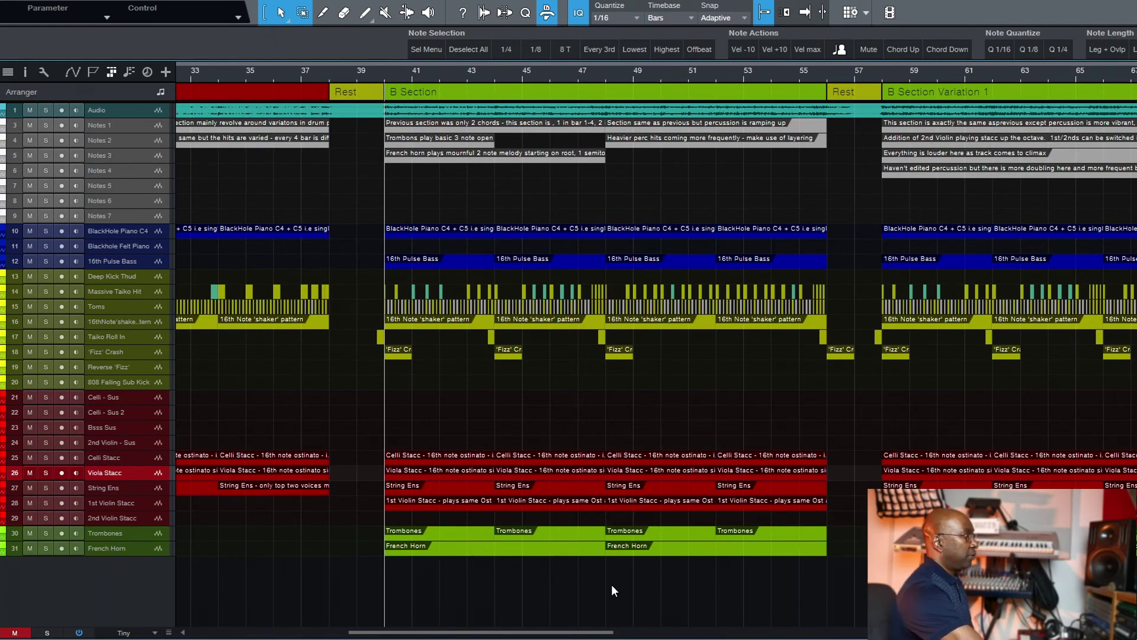
Step: Examine the Trombones and French Horn events in B Section Variation 1 and Build pre to end
{"action": "scroll", "coordinate": [611, 584], "scroll_direction": "right", "scroll_amount": 5}
{"action": "scroll", "coordinate": [538, 534], "scroll_direction": "up", "scroll_amount": 2}
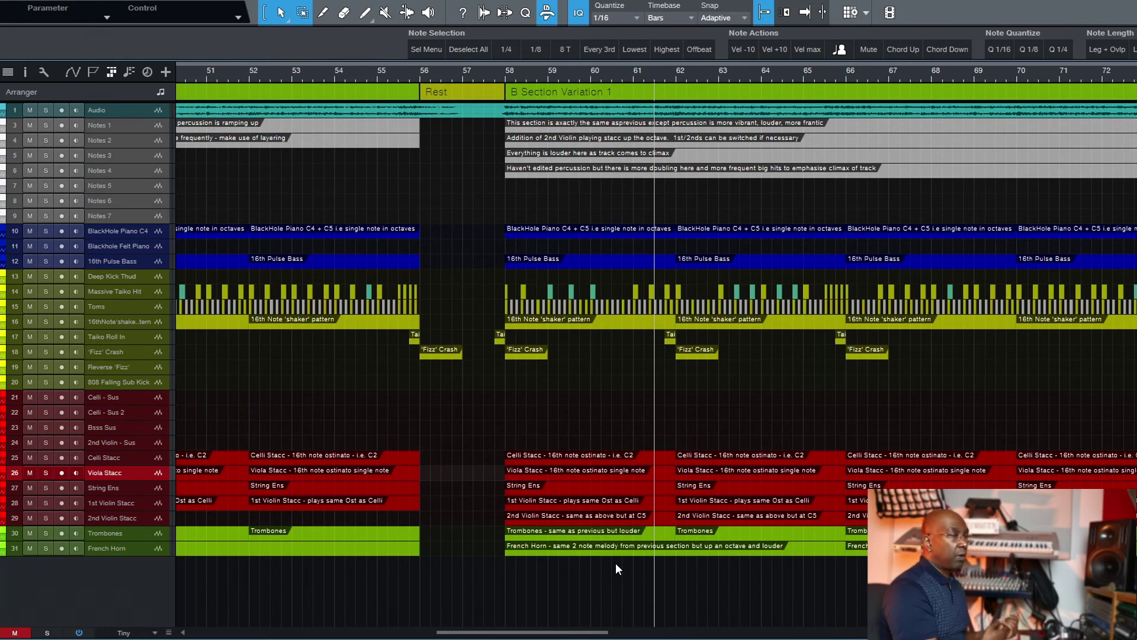
{"action": "scroll", "coordinate": [634, 633], "scroll_direction": "right", "scroll_amount": 5}
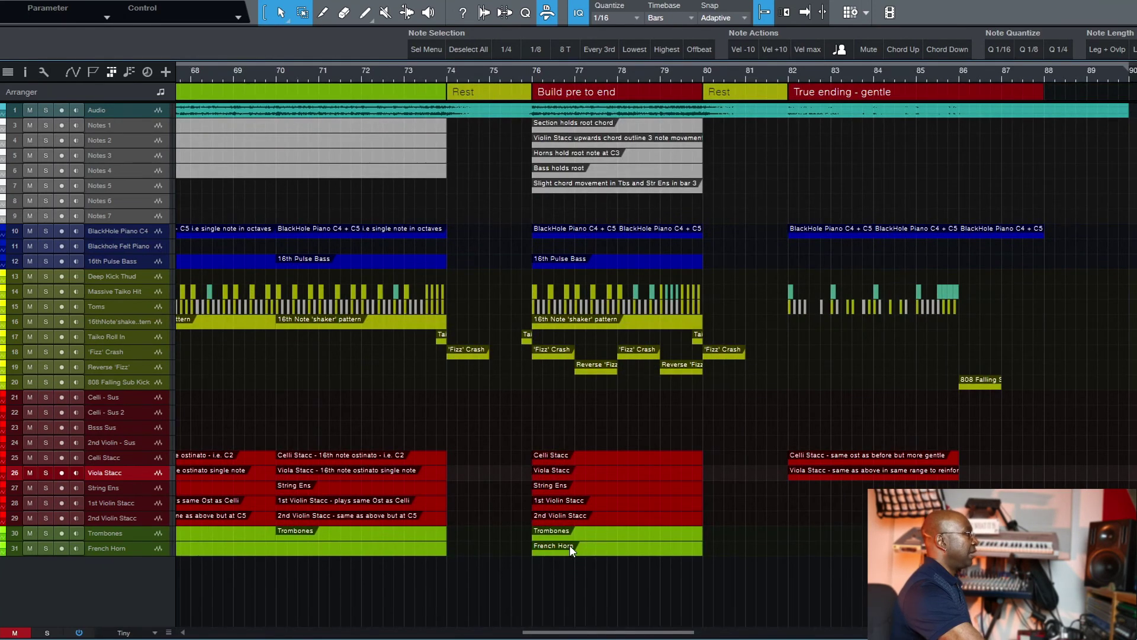
Step: Show the full arrangement and review the track groups by selecting 16th Pulse Bass, 2nd Violin Stacc and French Horn in turn
{"action": "left_click_drag", "start_coordinate": [607, 631], "coordinate": [271, 624]}
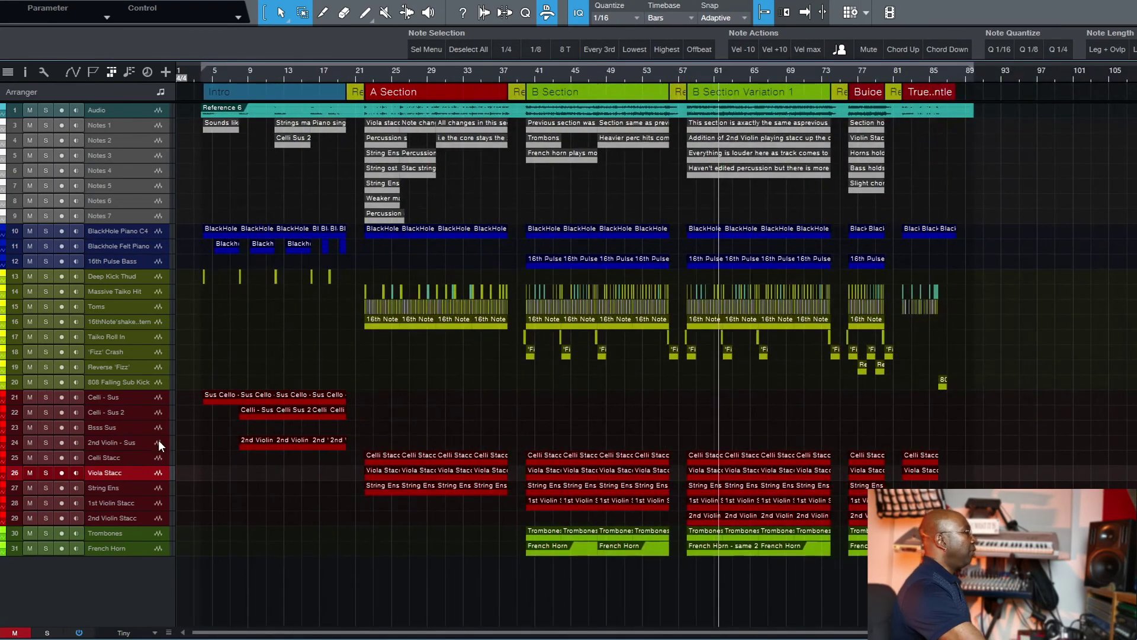
{"action": "left_click", "coordinate": [143, 262]}
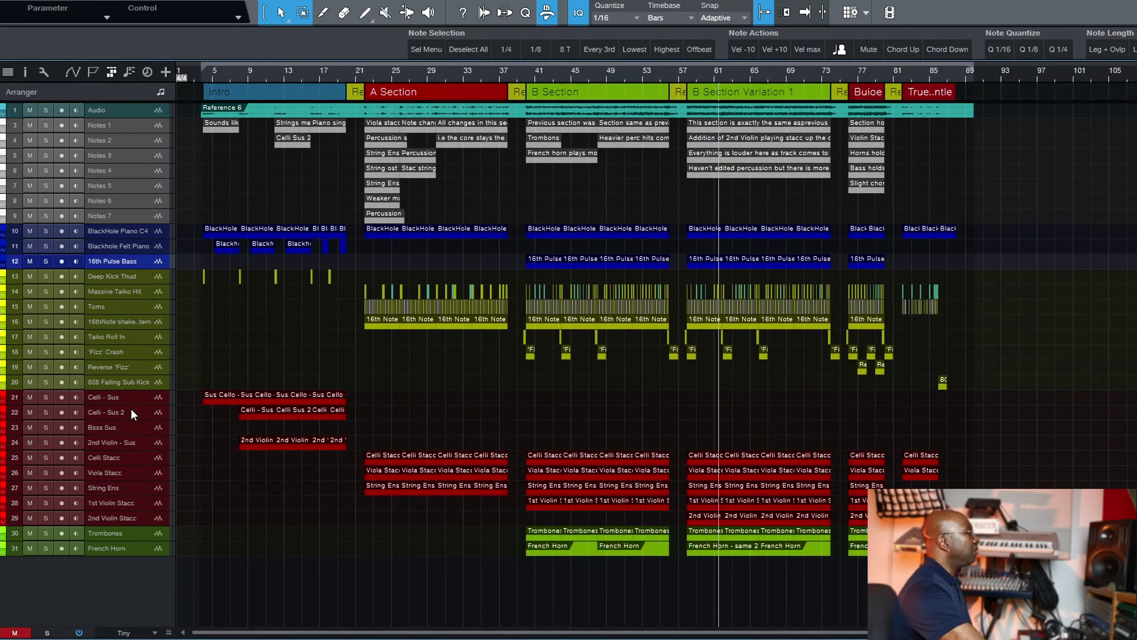
{"action": "left_click", "coordinate": [124, 517]}
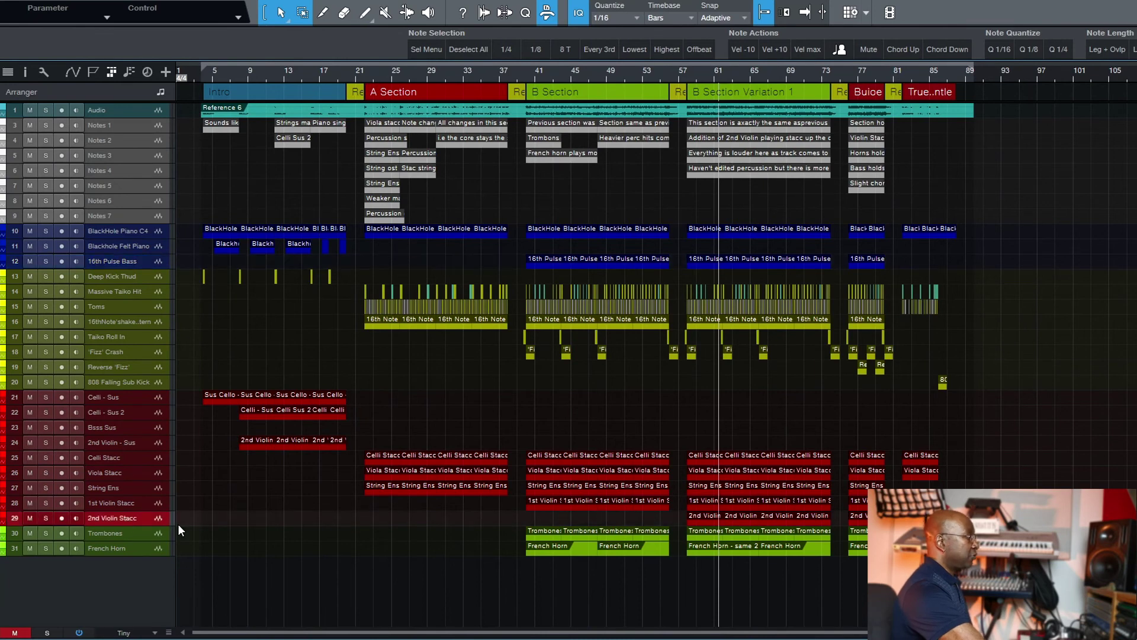
{"action": "left_click", "coordinate": [137, 550]}
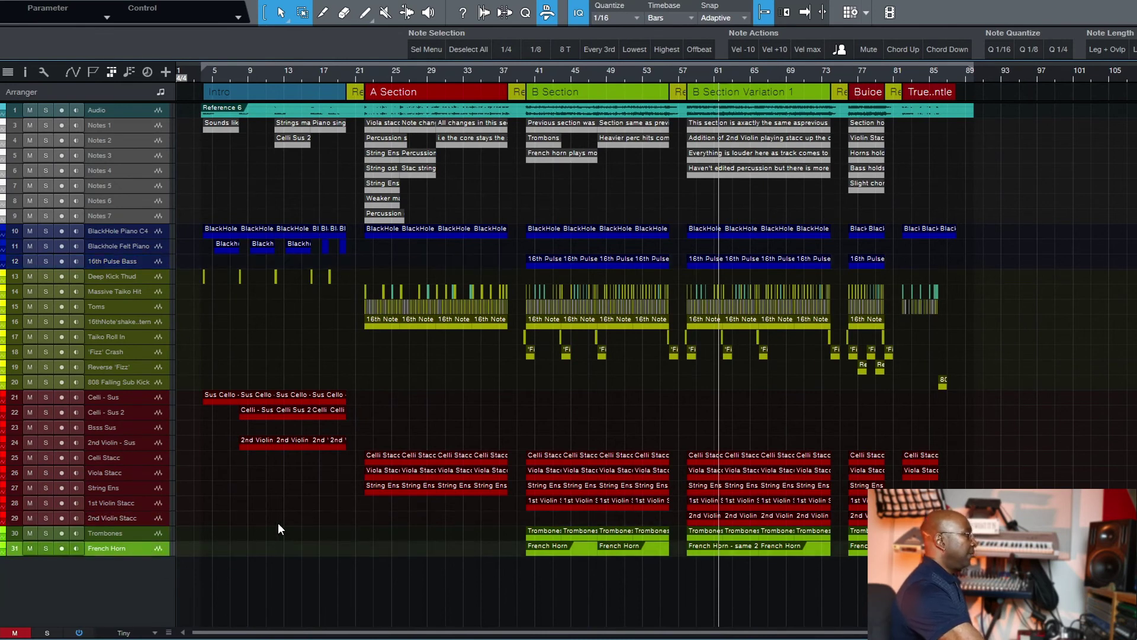
Step: Select the Braams track, place the playhead at the Intro start, and examine the Braams and 'Otherworld' soundscape events there
{"action": "left_click", "coordinate": [206, 486]}
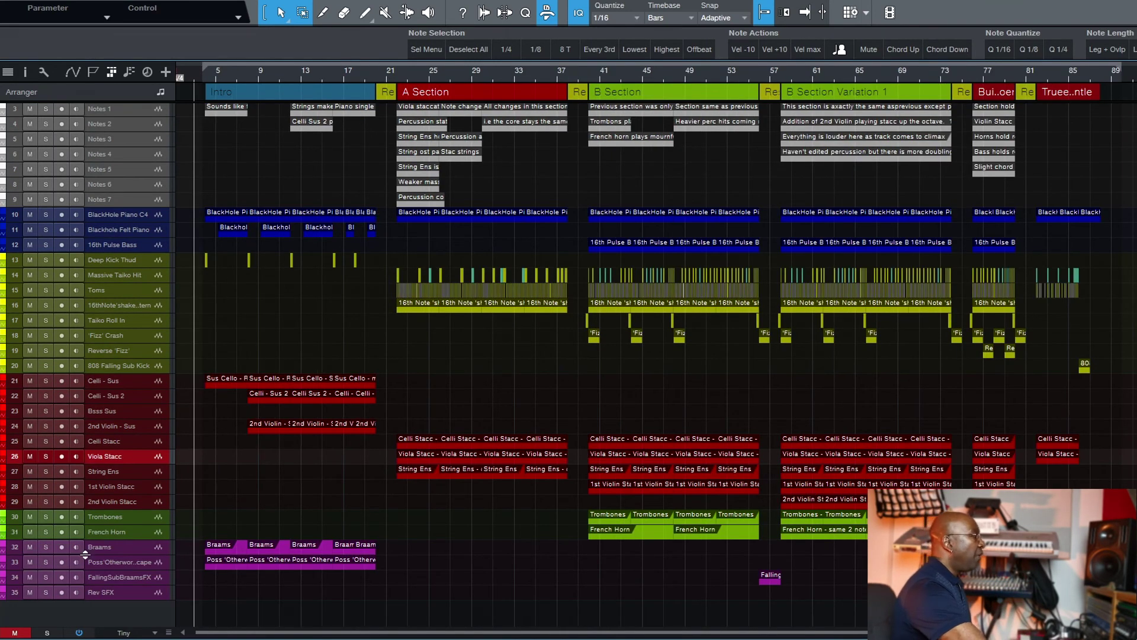
{"action": "left_click", "coordinate": [89, 548]}
{"action": "left_click", "coordinate": [207, 489]}
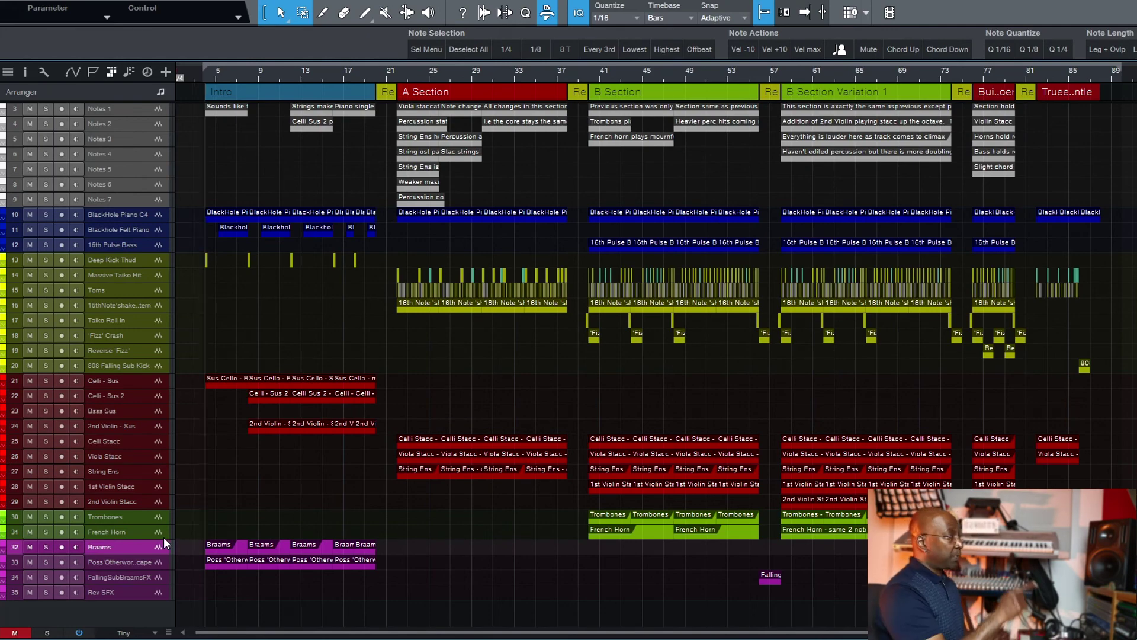
{"action": "key", "text": "e"}
{"action": "key", "text": "e"}
{"action": "key", "text": "e"}
{"action": "key", "text": "e"}
{"action": "key", "text": "e"}
{"action": "key", "text": "e"}
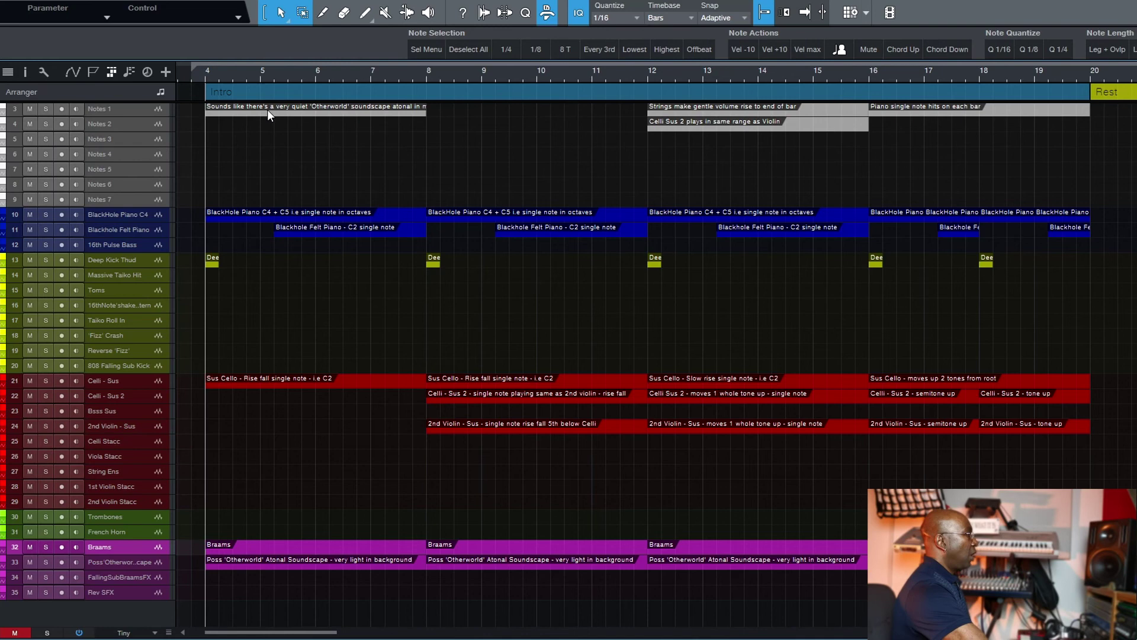
Step: Select the FallingSubBraamsFX track and place the playhead at the start of the Rest following the B Section
{"action": "scroll", "coordinate": [246, 183], "scroll_direction": "down", "scroll_amount": 1}
{"action": "scroll", "coordinate": [246, 183], "scroll_direction": "down", "scroll_amount": 5}
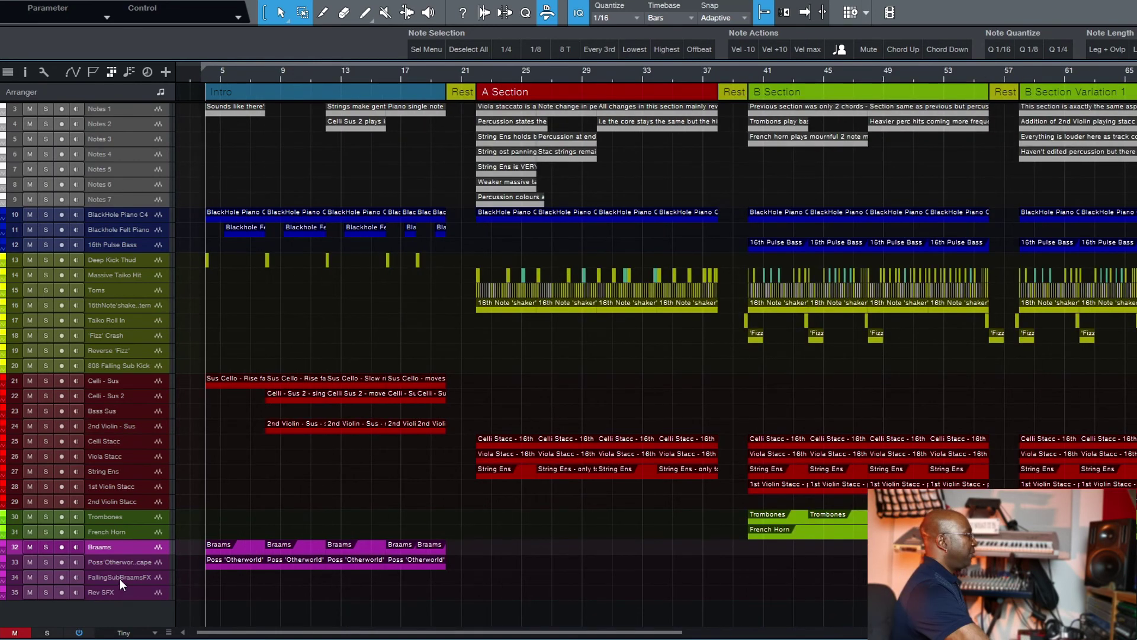
{"action": "left_click", "coordinate": [118, 579]}
{"action": "left_click", "coordinate": [989, 616]}
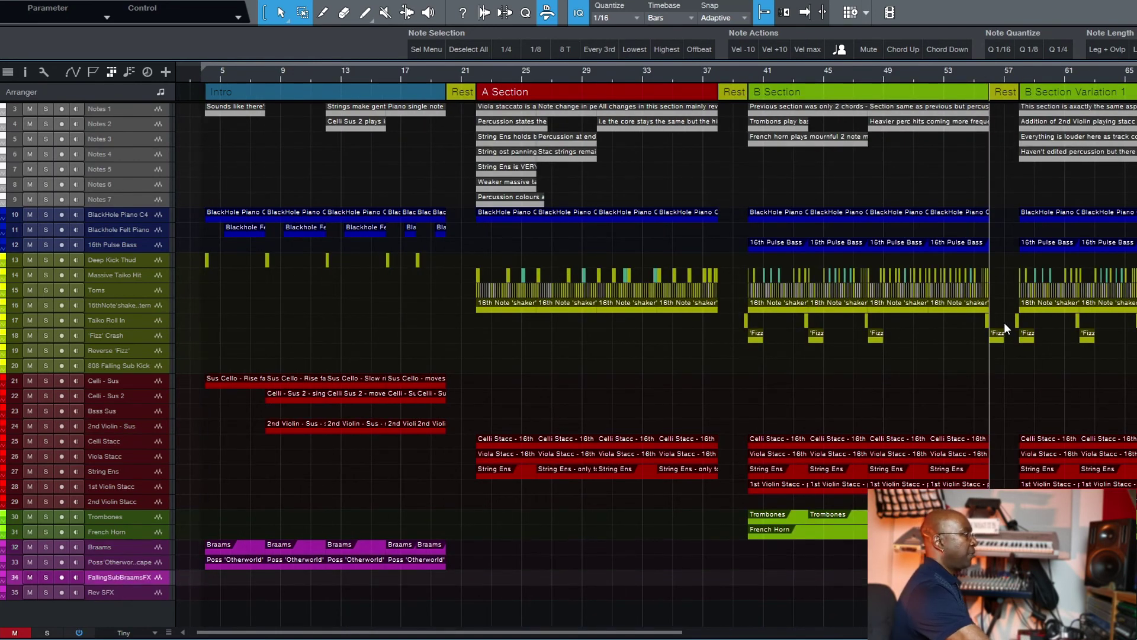
Step: Select the Rev SFX track and examine the effects events from the Rest at bar 56 to the True ending
{"action": "left_click", "coordinate": [113, 593]}
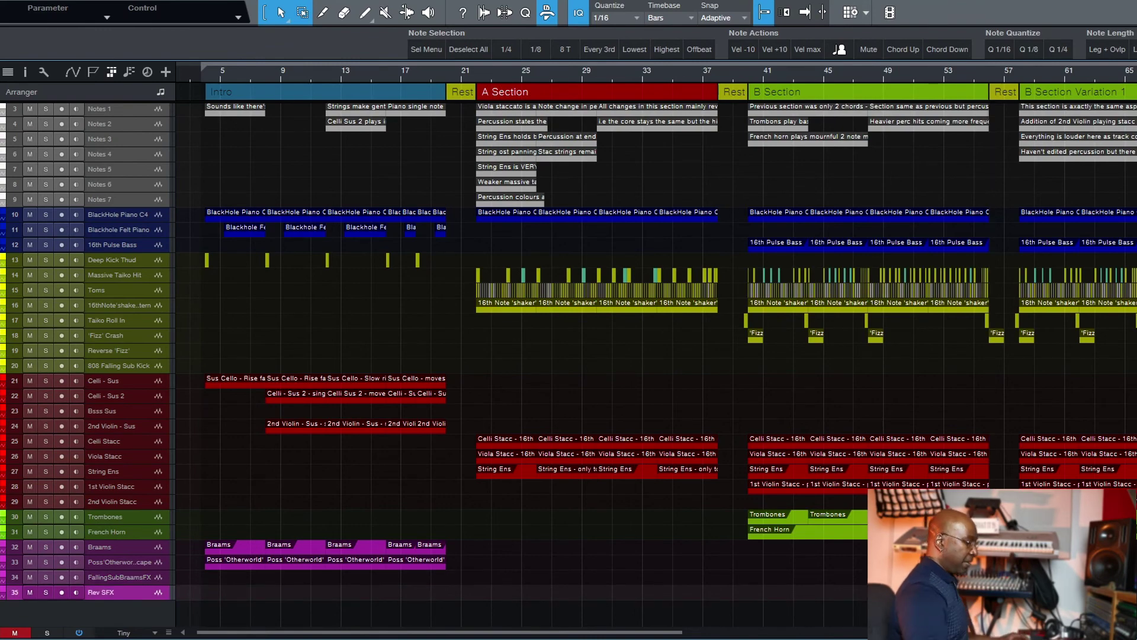
{"action": "key", "text": "e"}
{"action": "key", "text": "e"}
{"action": "key", "text": "e"}
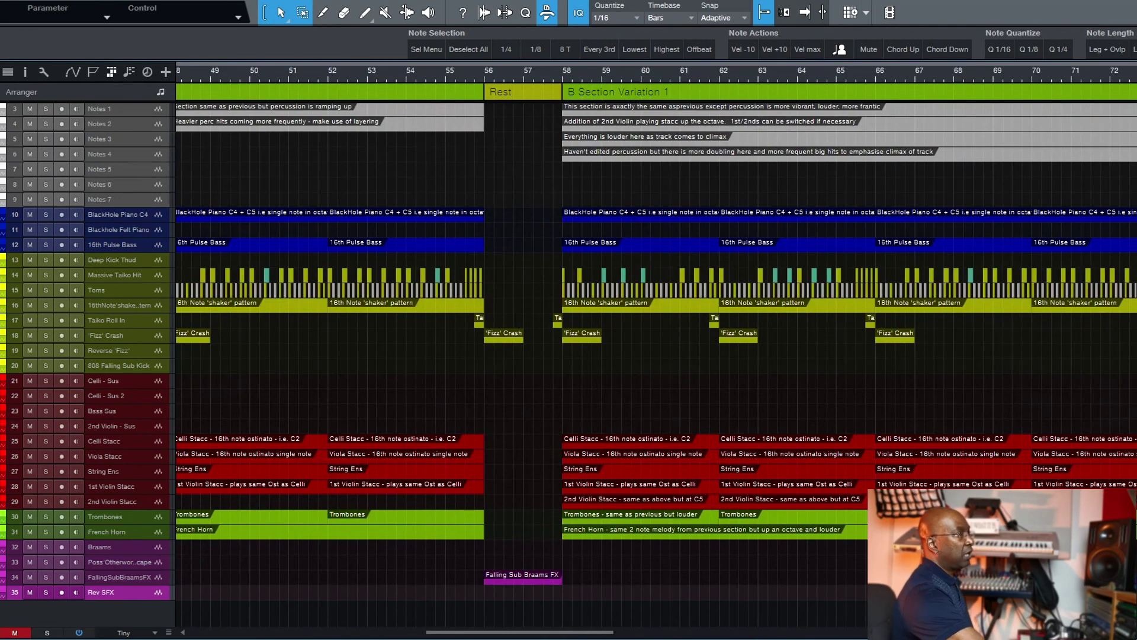
{"action": "left_click_drag", "start_coordinate": [536, 632], "coordinate": [604, 632]}
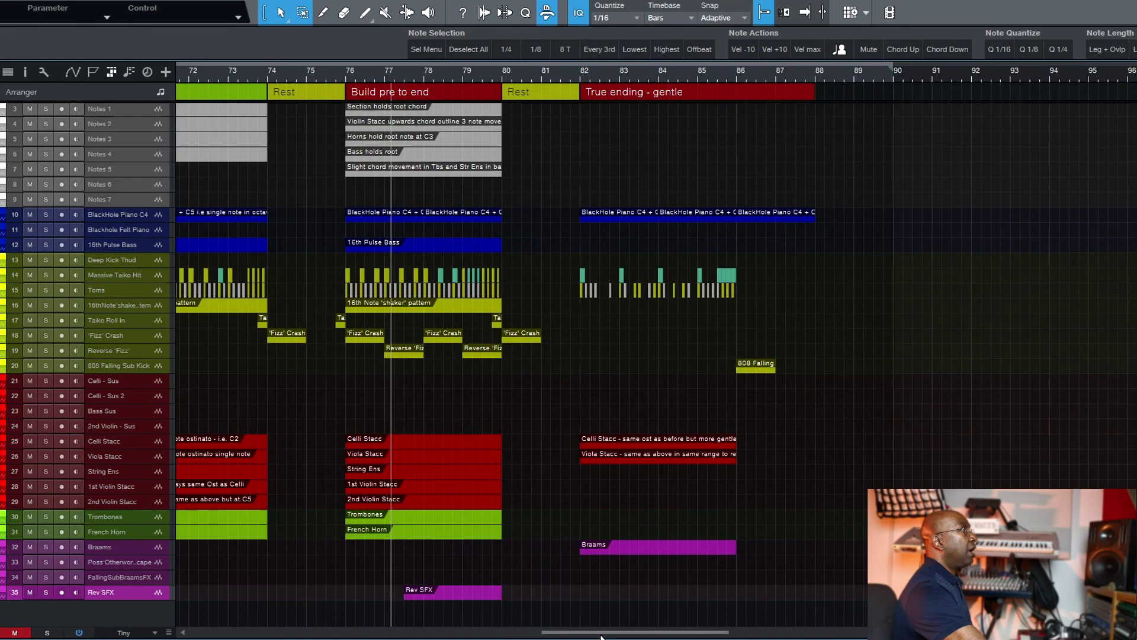
Step: Review the whole arrangement across all track groups at enlarged and Tiny track heights, leaving the height at Tiny
{"action": "key", "text": "z"}
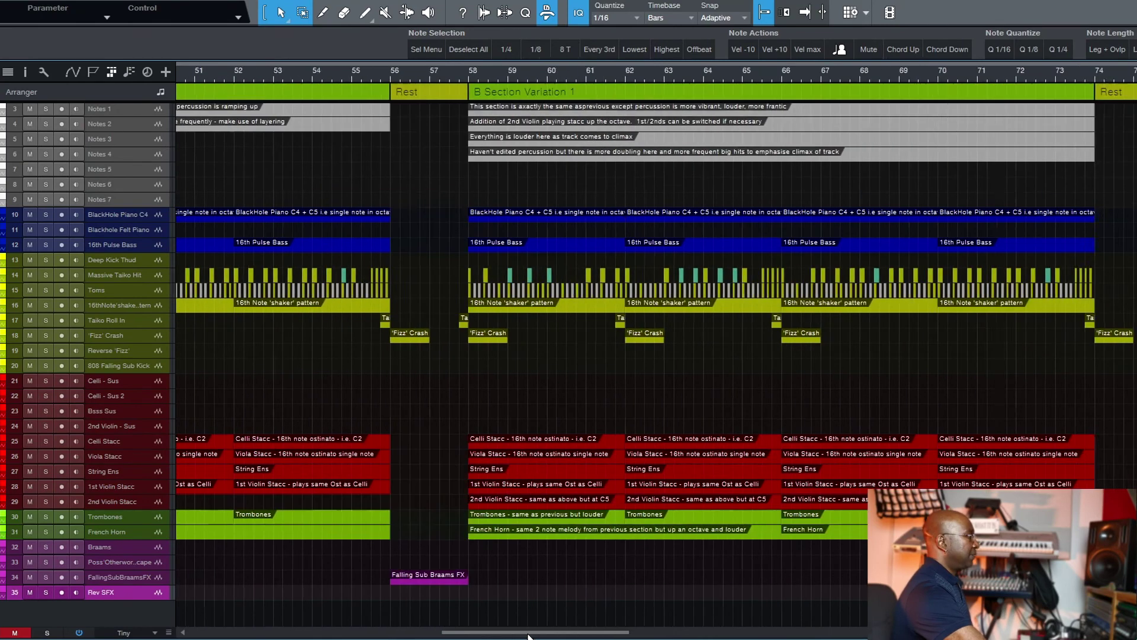
{"action": "key", "text": "shift+e"}
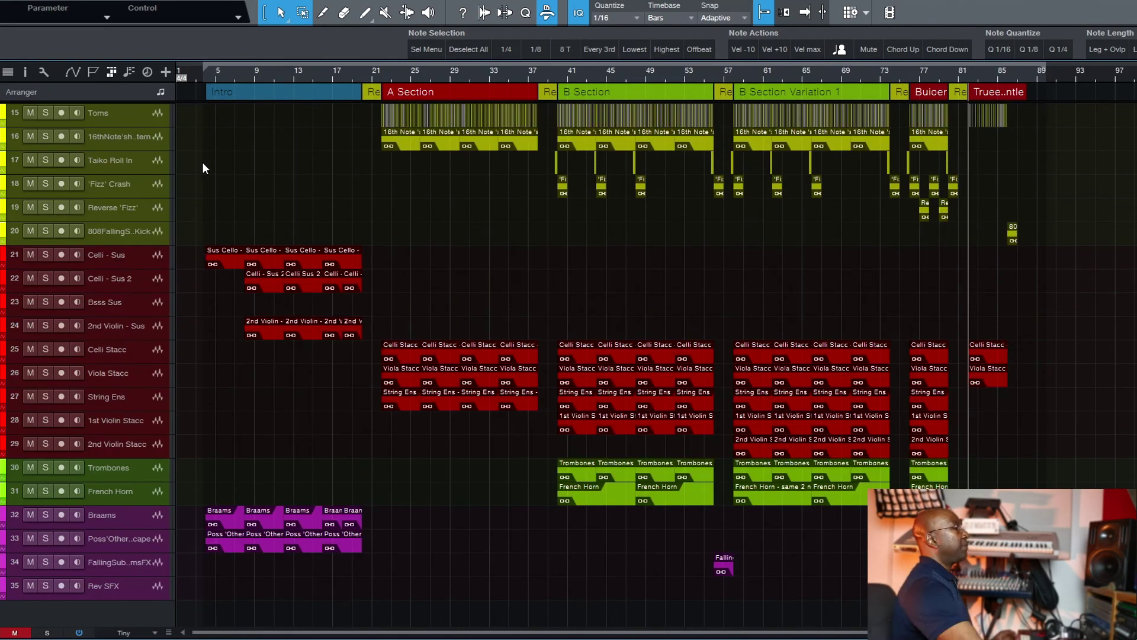
{"action": "scroll", "coordinate": [389, 273], "scroll_direction": "up", "scroll_amount": 3}
{"action": "scroll", "coordinate": [389, 273], "scroll_direction": "up", "scroll_amount": 1}
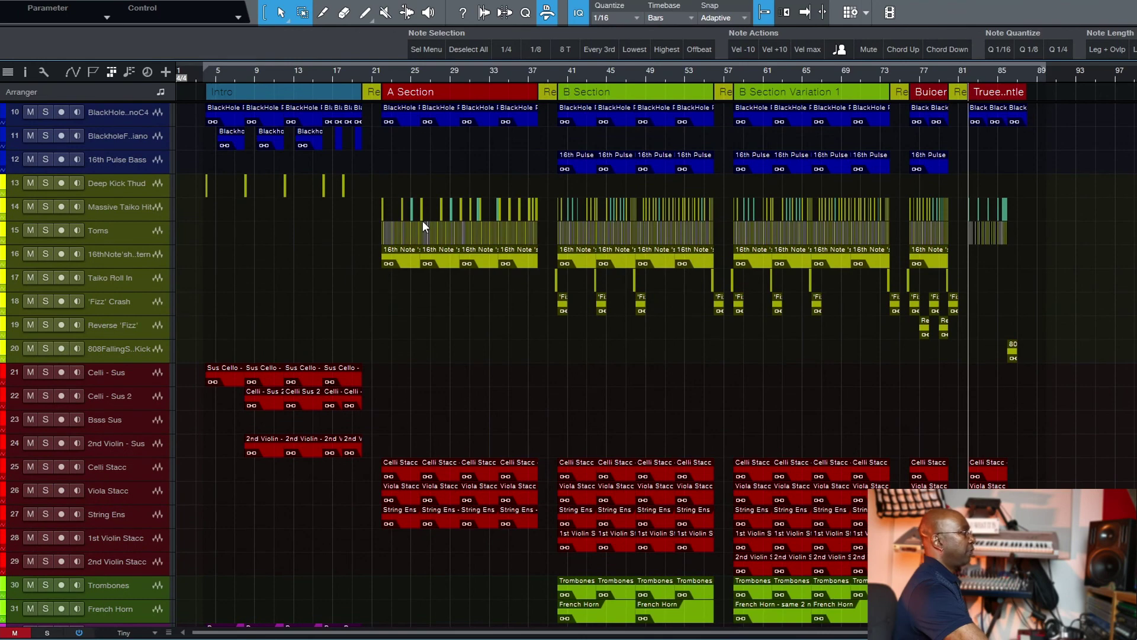
{"action": "key", "text": "shift+w"}
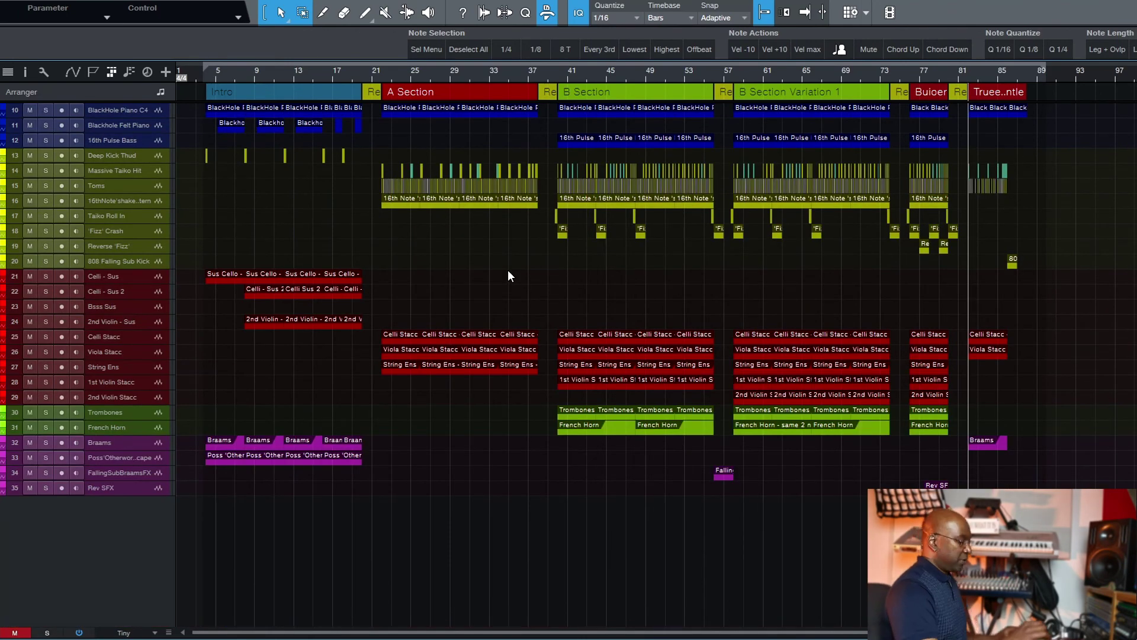
{"action": "key", "text": "e"}
{"action": "scroll", "coordinate": [349, 620], "scroll_direction": "left", "scroll_amount": 2}
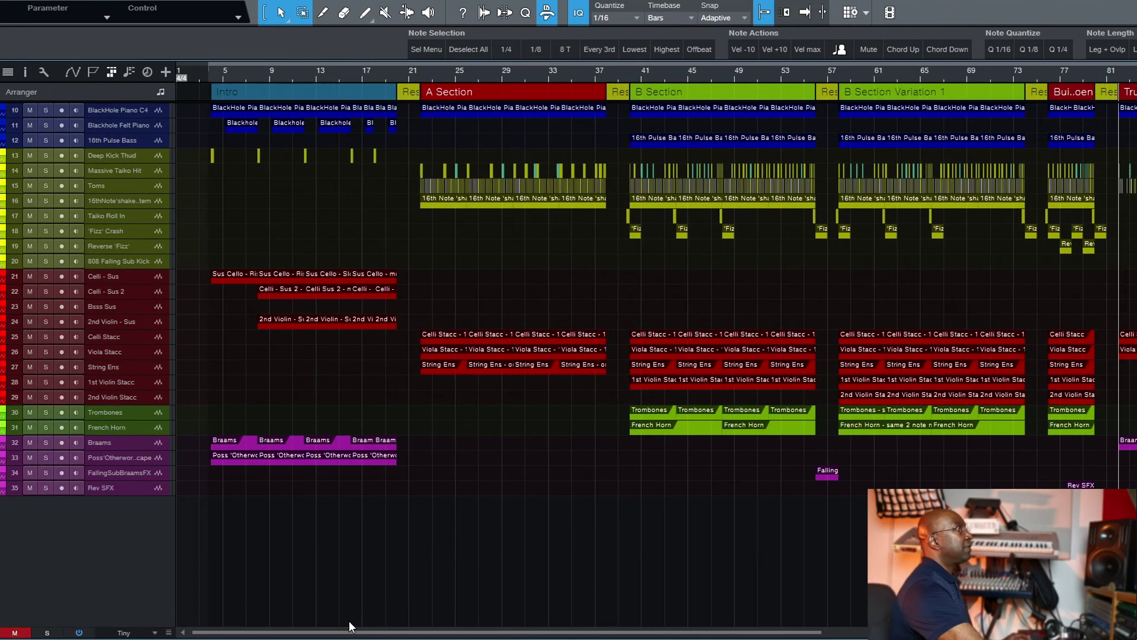